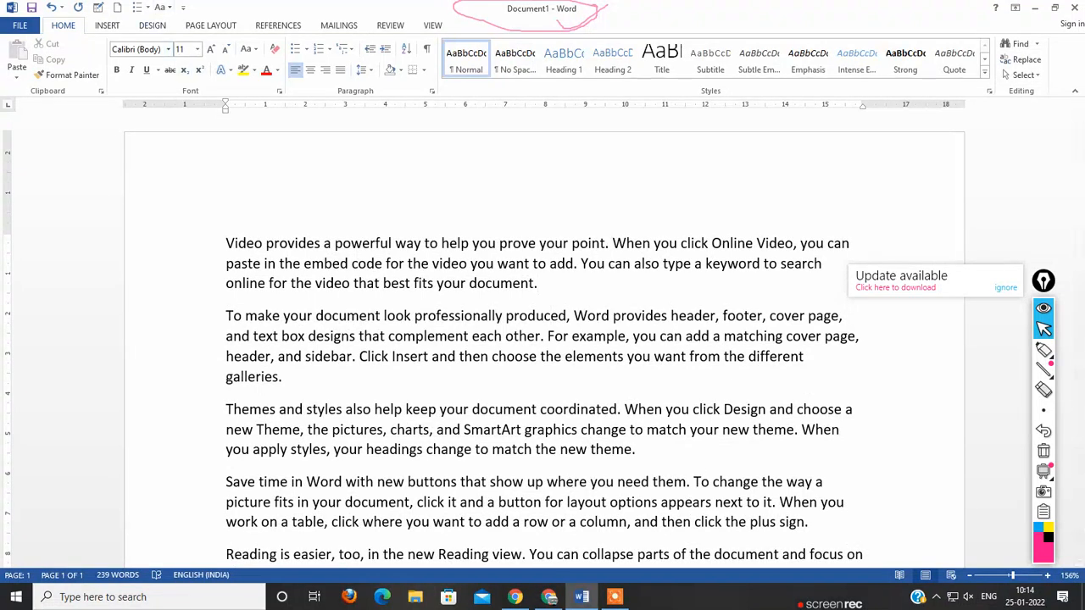
Step: Insert a bevel shape about 5.4 cm high and 5.7 cm wide over the middle of the document text
click(153, 26)
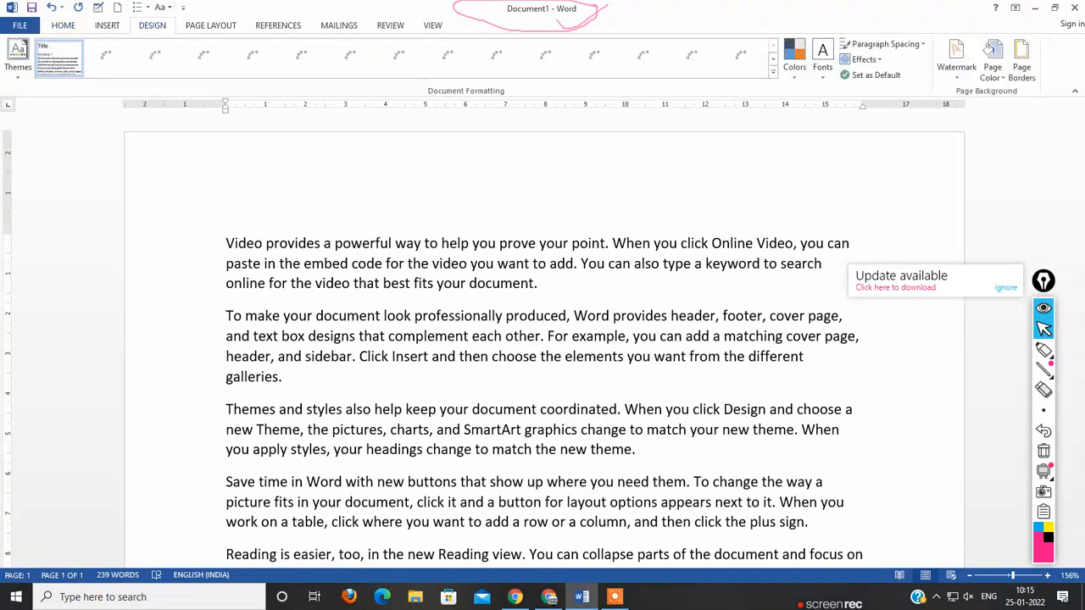
click(106, 25)
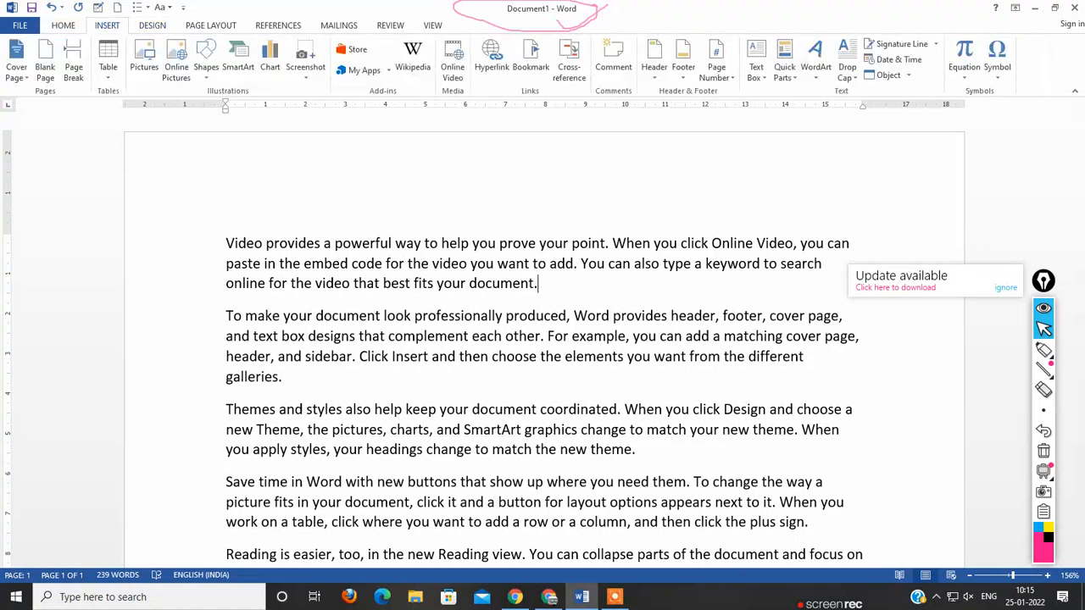
click(206, 68)
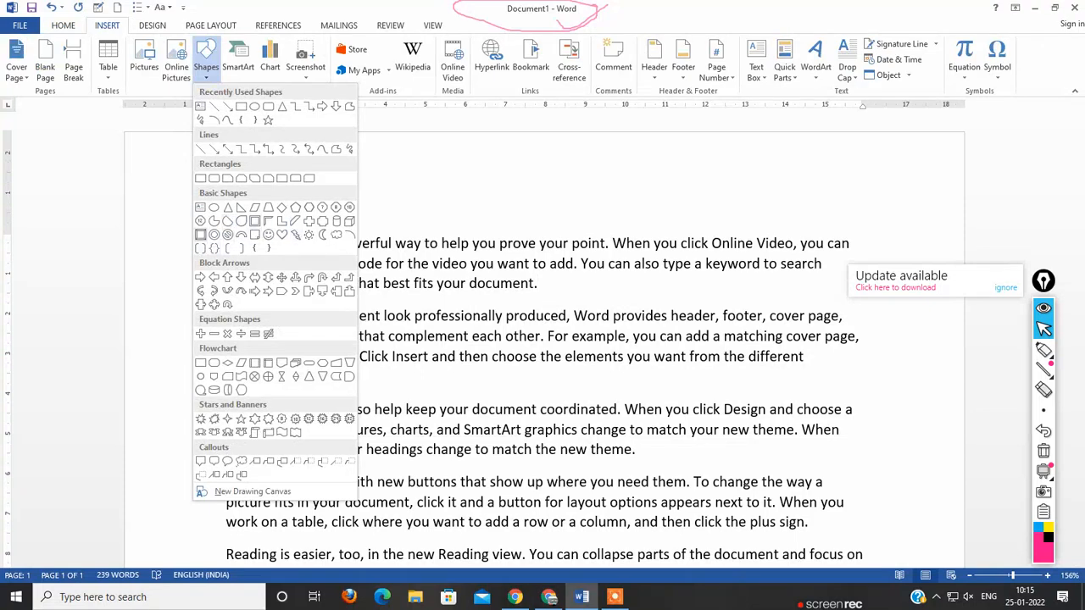
click(200, 235)
mouse_move(387, 276)
mouse_down()
mouse_move(495, 414)
mouse_move(615, 494)
mouse_up()
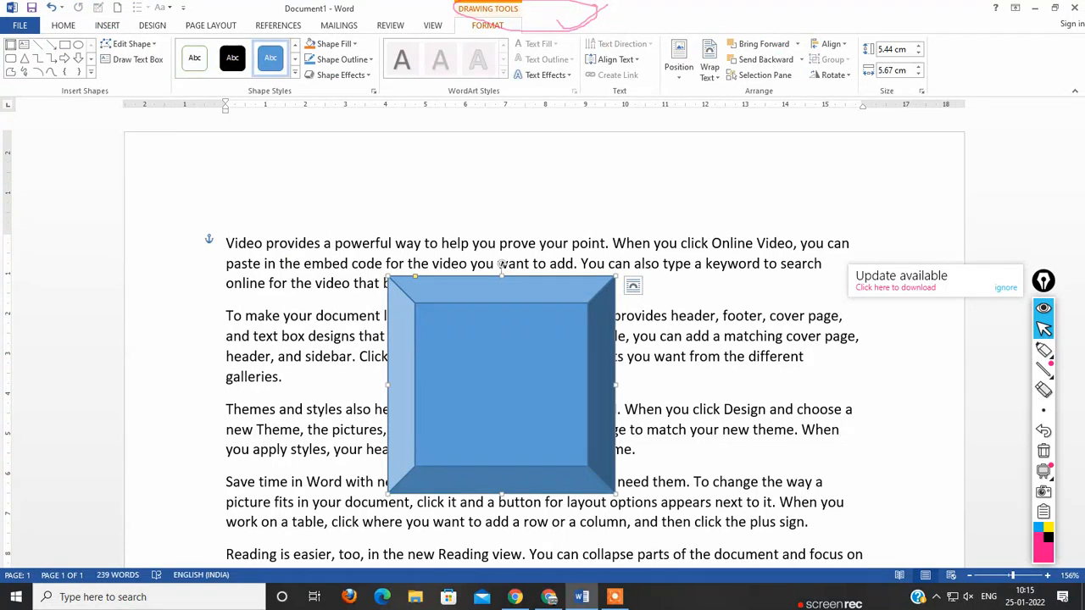
Step: Fill the bevel shape with the book-stack picture 92876cfb-5eba-425f-8f90-8bc6e735f640 from a folder on Local Disk (D:)
click(311, 44)
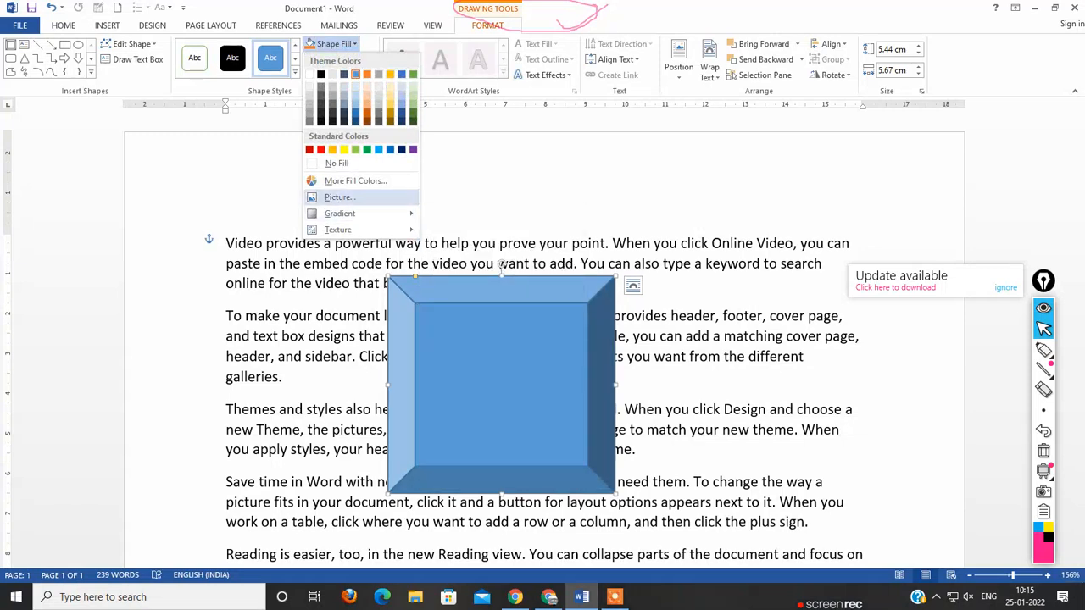
click(338, 197)
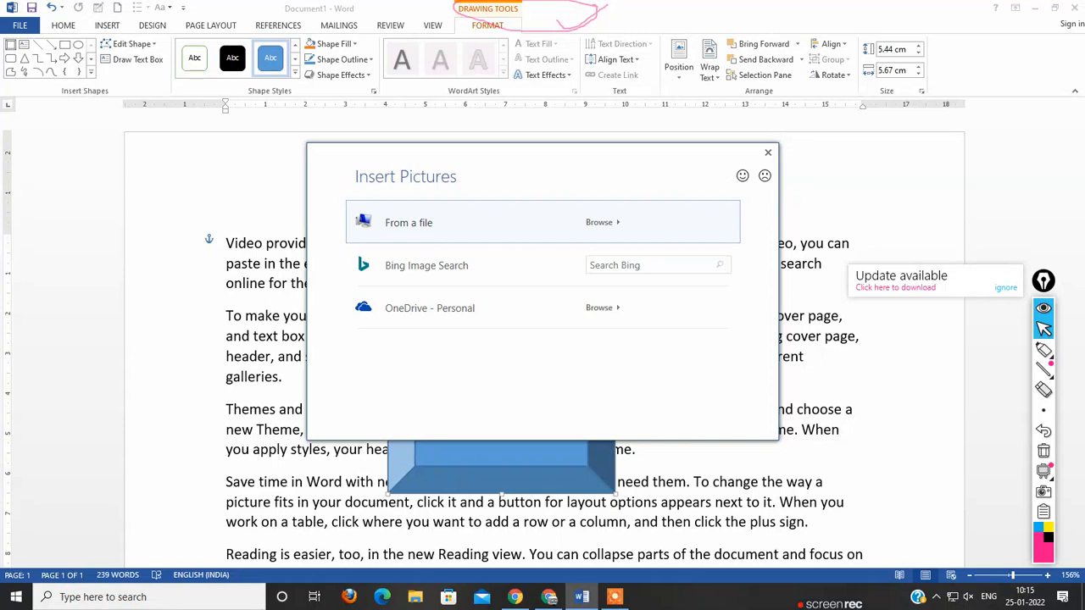
key(Escape)
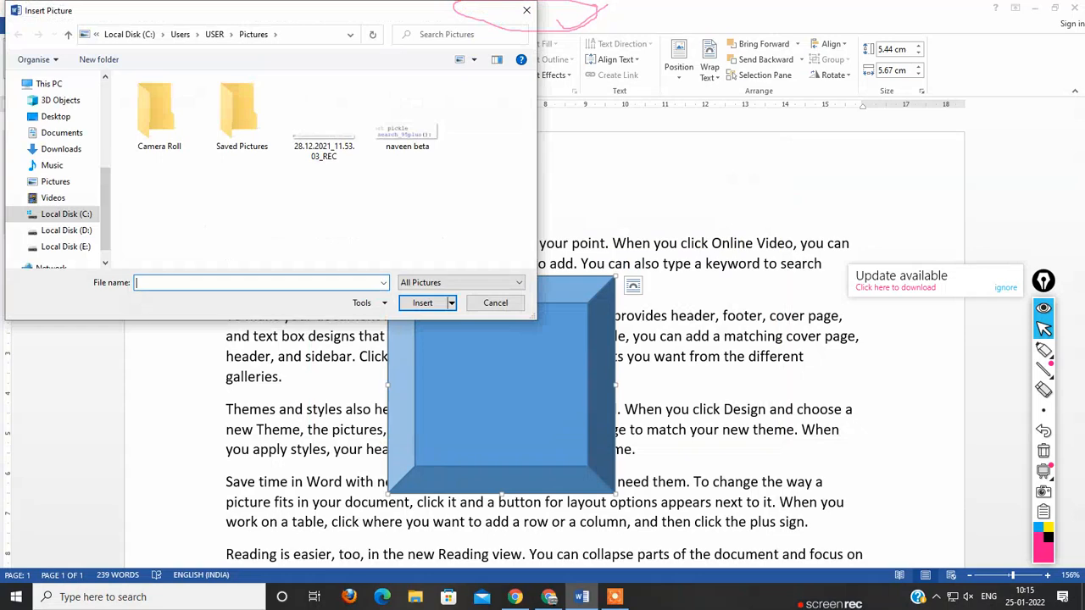
scroll(55, 169, down, 1)
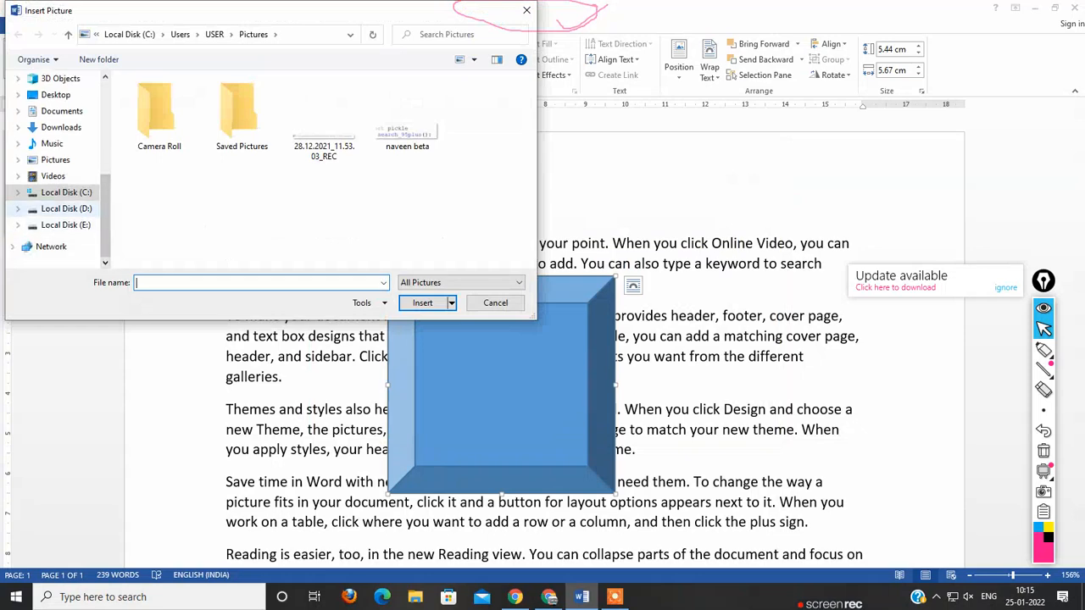
click(67, 209)
scroll(322, 186, down, 2)
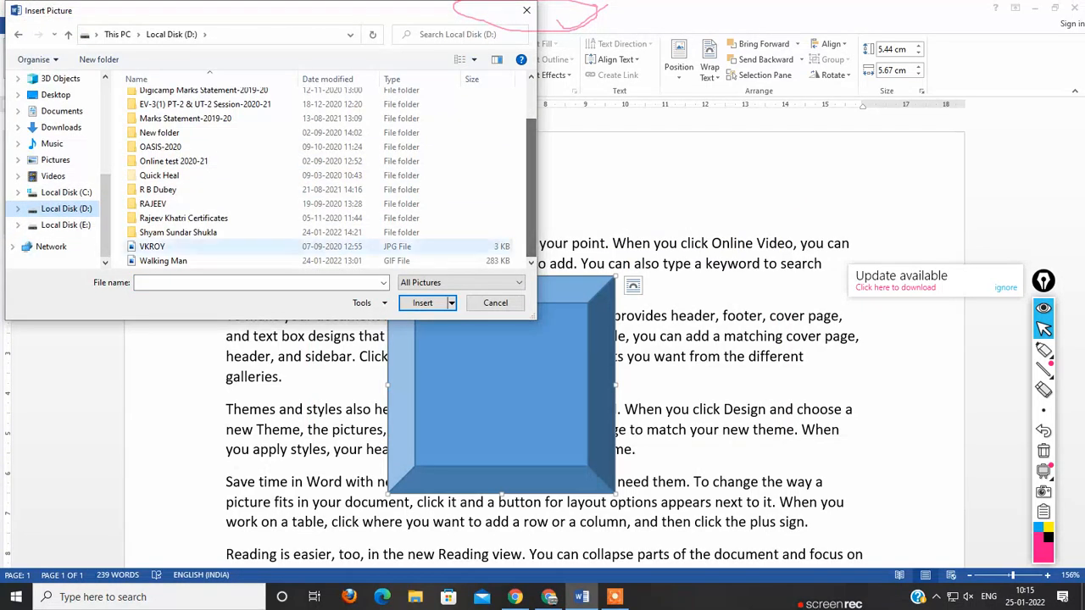
double_click(178, 233)
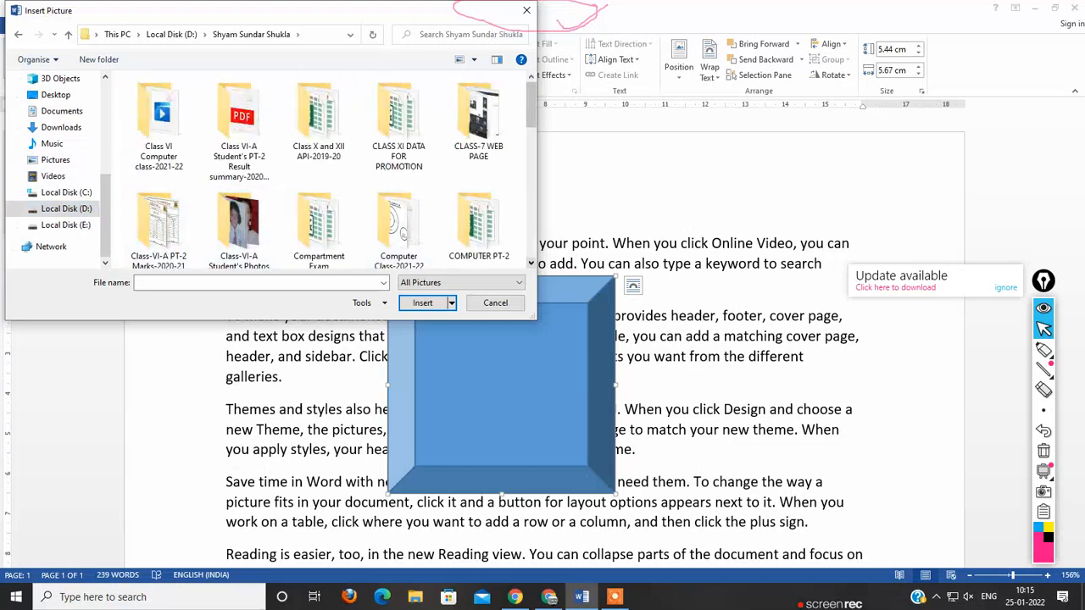
scroll(322, 170, down, 6)
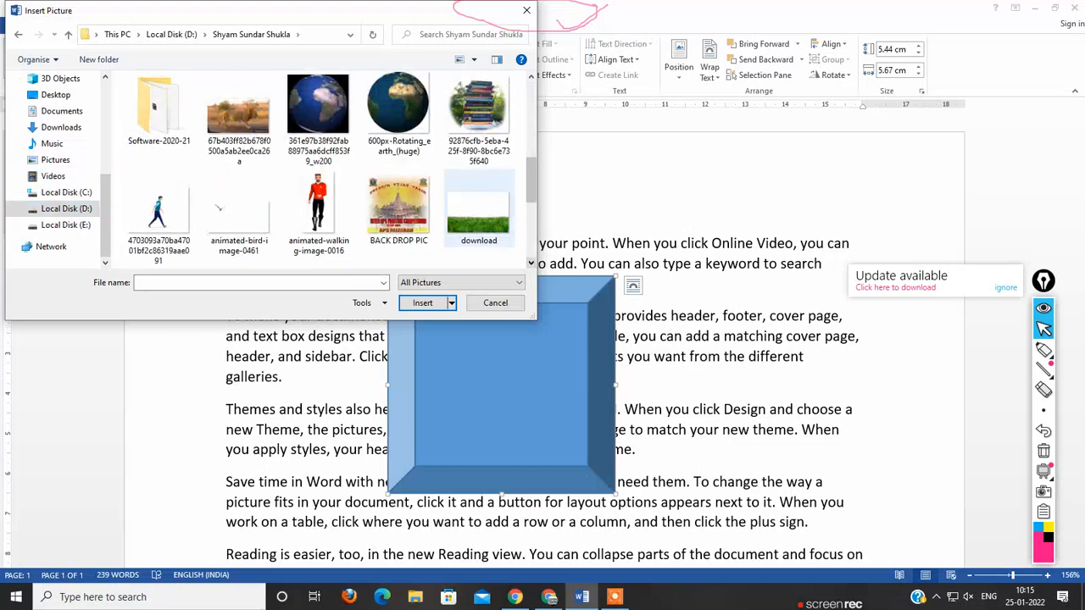
click(479, 121)
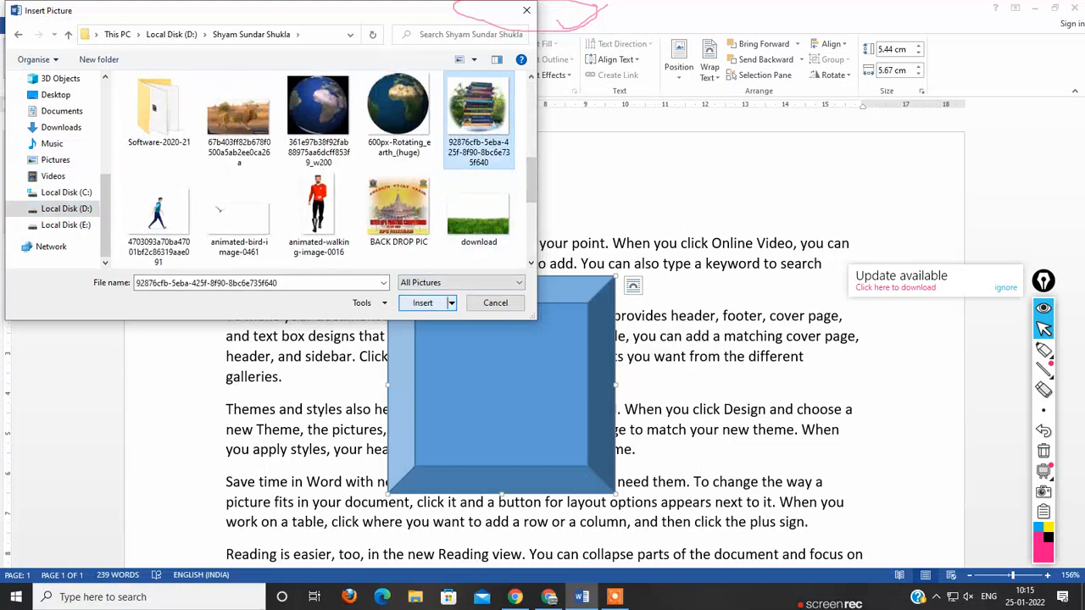
click(422, 303)
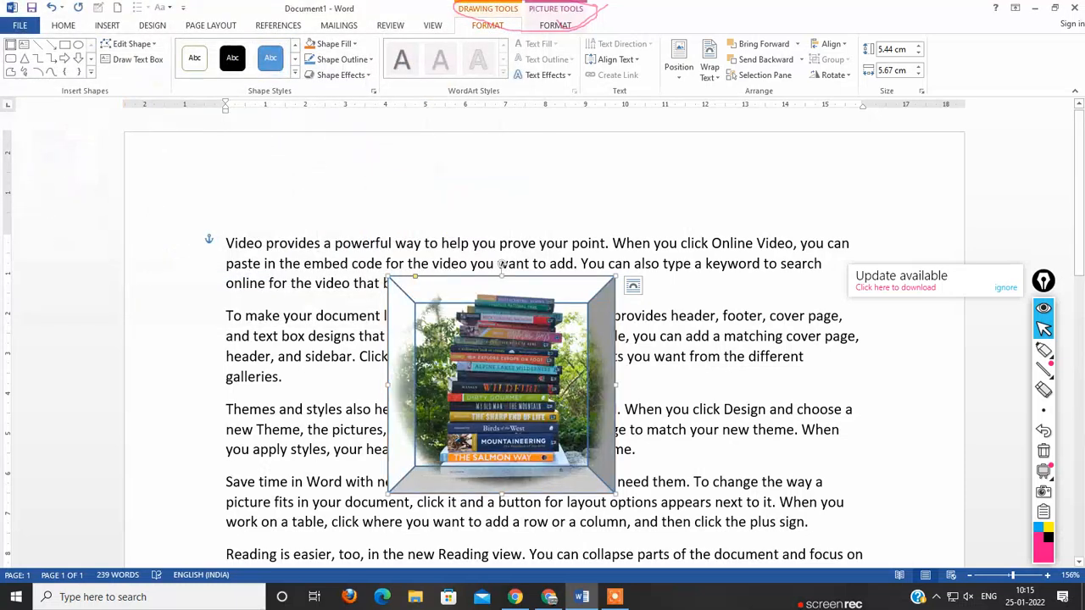
Step: Enlarge the picture-filled bevel to about 7.5 cm high by 7.7 cm wide and reposition it over the paragraphs
drag(513, 424, 521, 326)
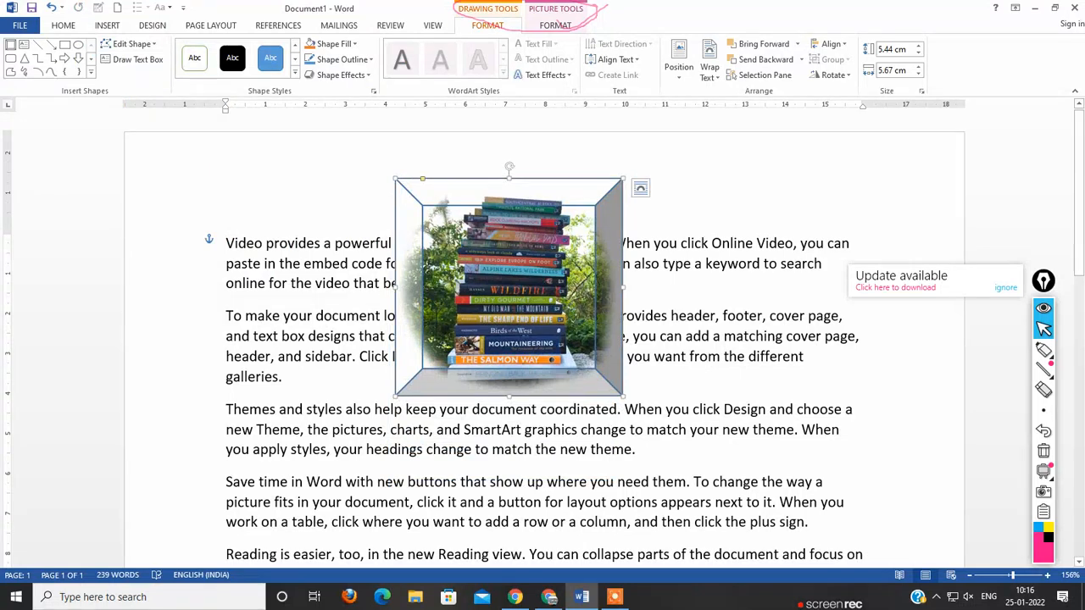
drag(623, 396, 702, 476)
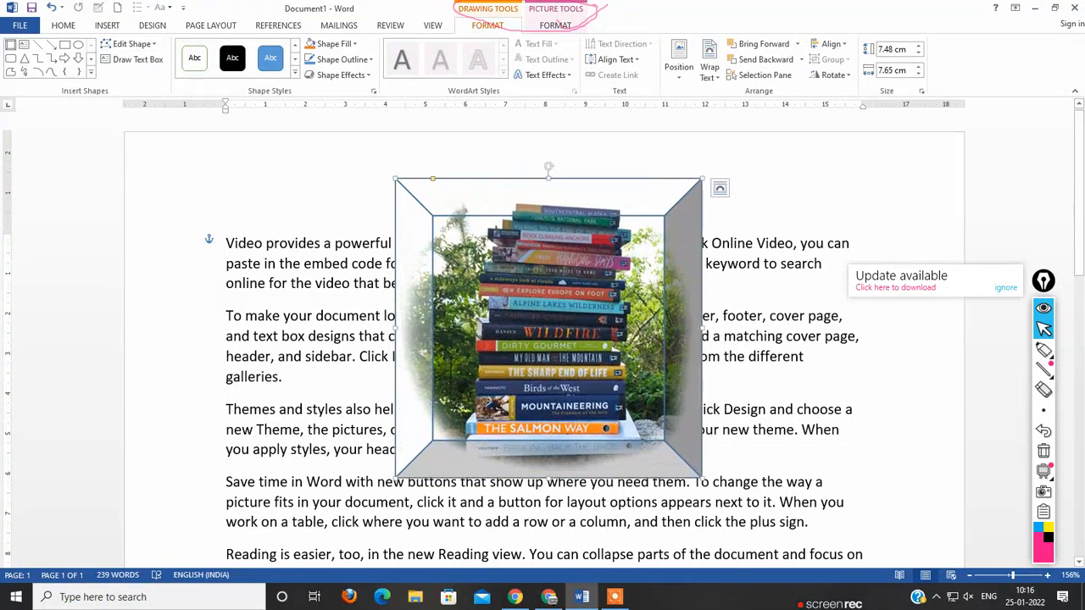
drag(577, 364, 583, 420)
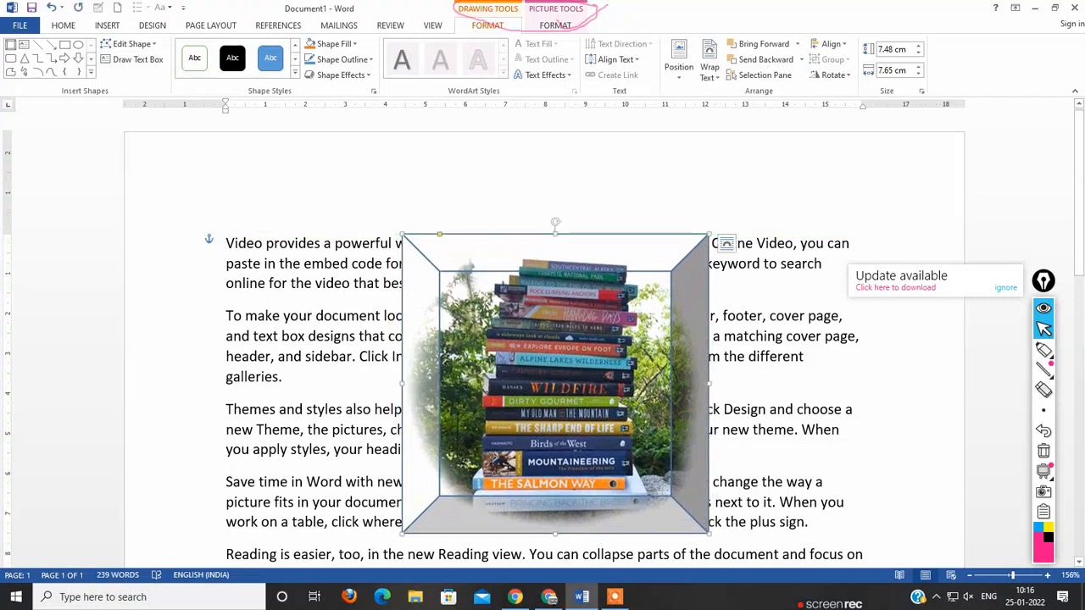
click(653, 243)
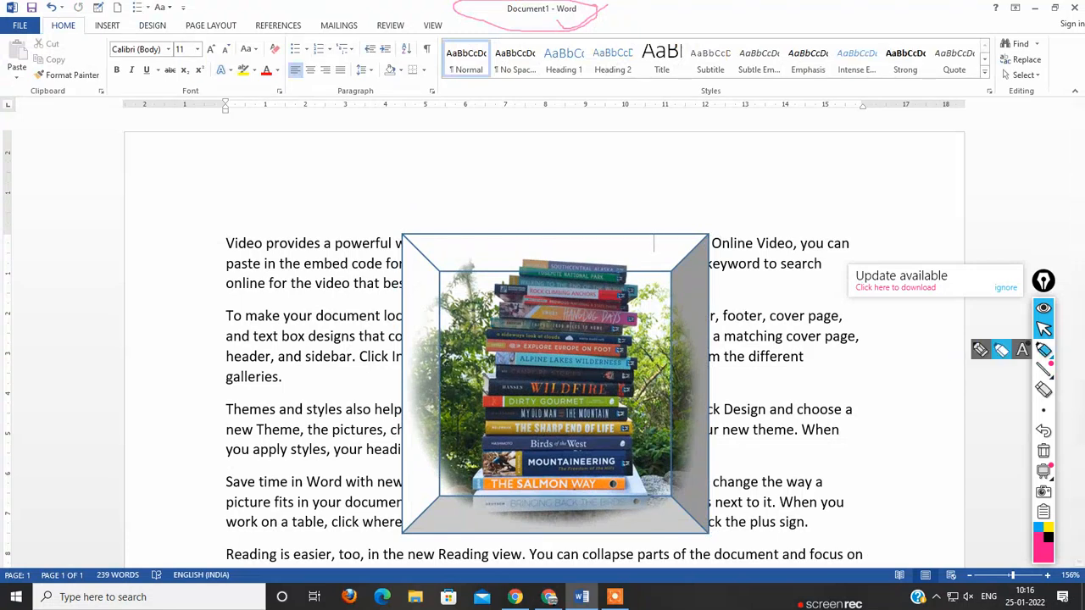
Step: Circle the word DESIGN in pink with the screen annotation pen and return to the document
click(1043, 349)
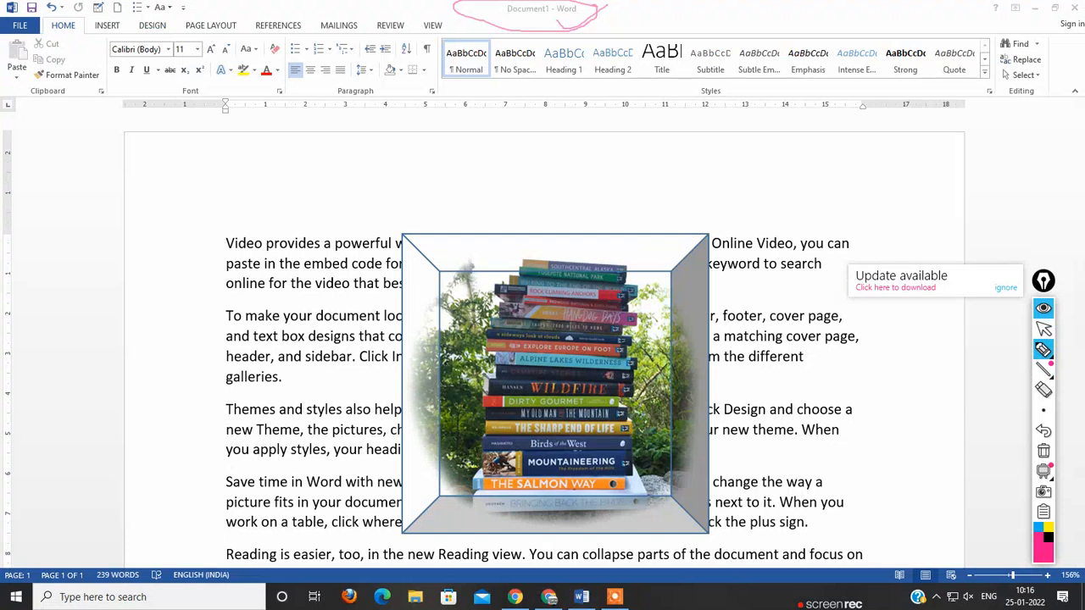
mouse_move(168, 17)
mouse_down()
mouse_move(146, 17)
mouse_move(133, 35)
mouse_move(172, 29)
mouse_up()
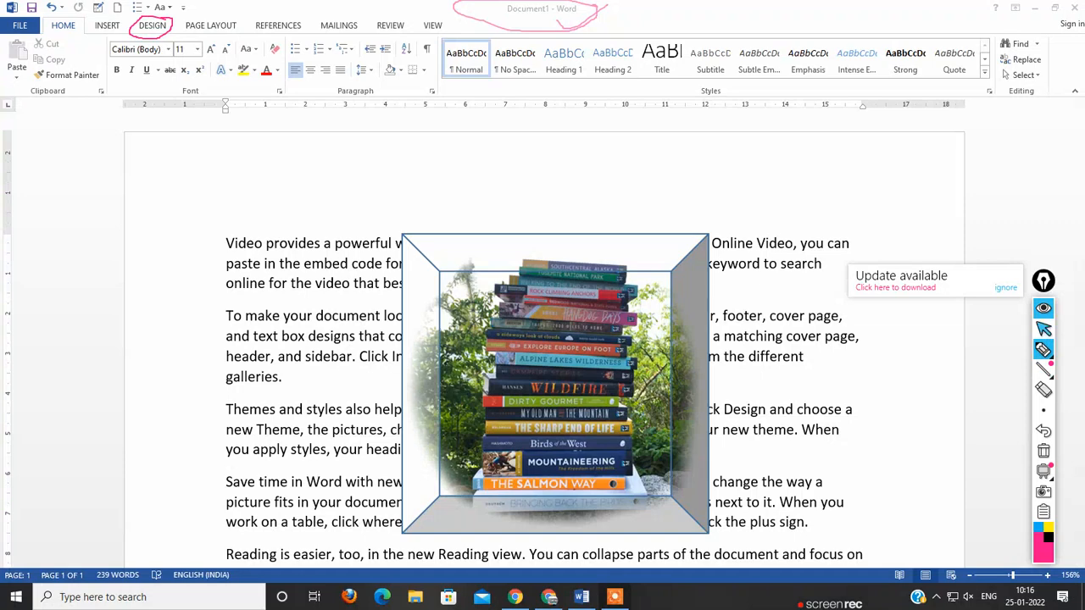
click(1043, 329)
click(654, 244)
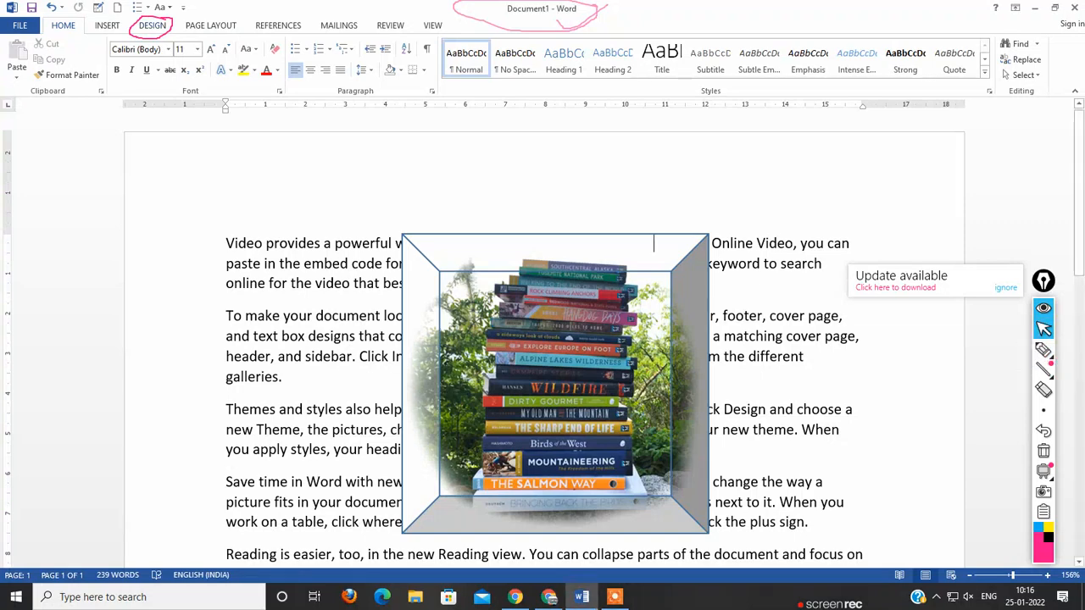
Step: Bring up the document design options and circle the Page Background group in pink with the annotation pen
click(152, 26)
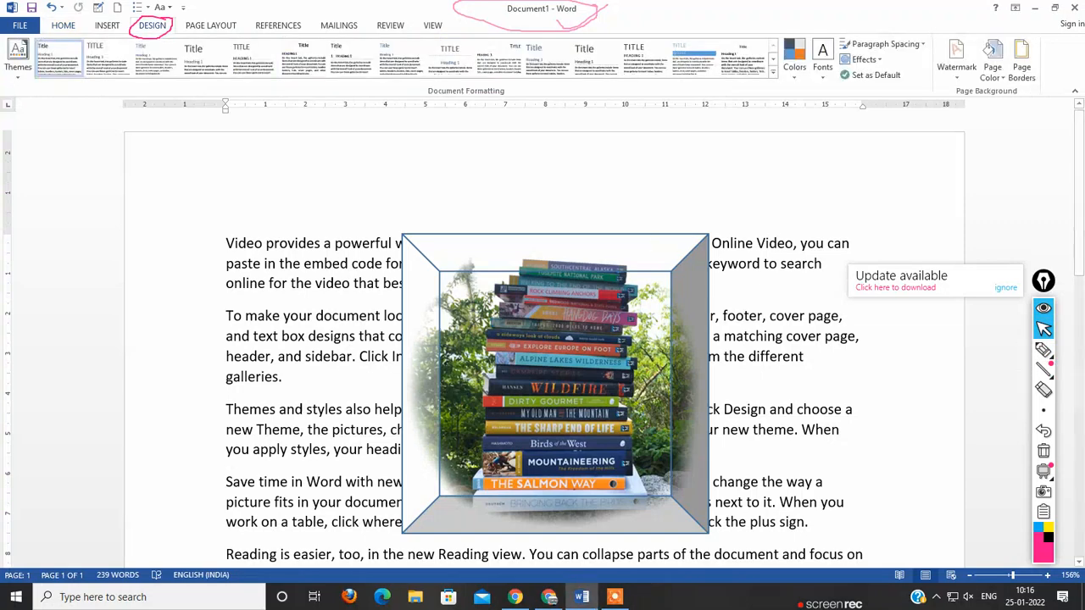
mouse_move(1043, 350)
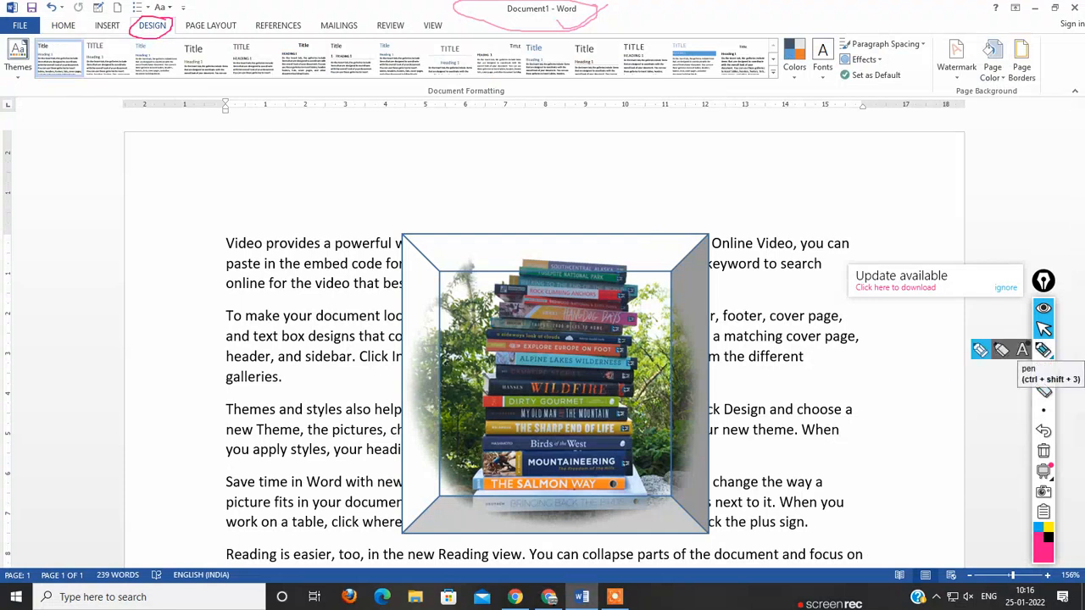
click(1043, 350)
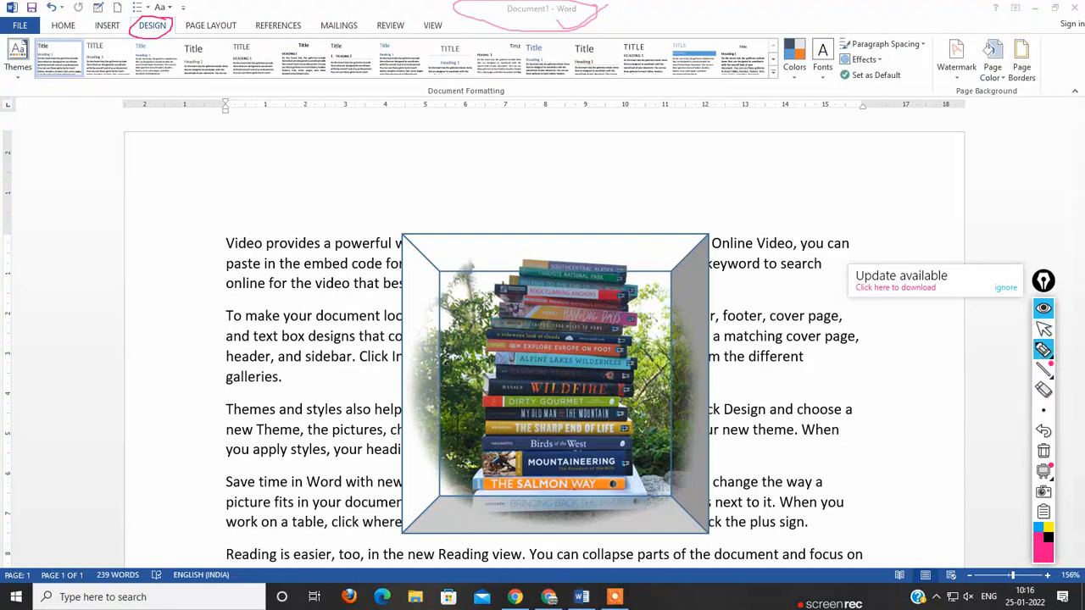
mouse_move(1049, 37)
mouse_down()
mouse_move(1013, 19)
mouse_move(945, 93)
mouse_move(1055, 52)
mouse_move(1038, 24)
mouse_up()
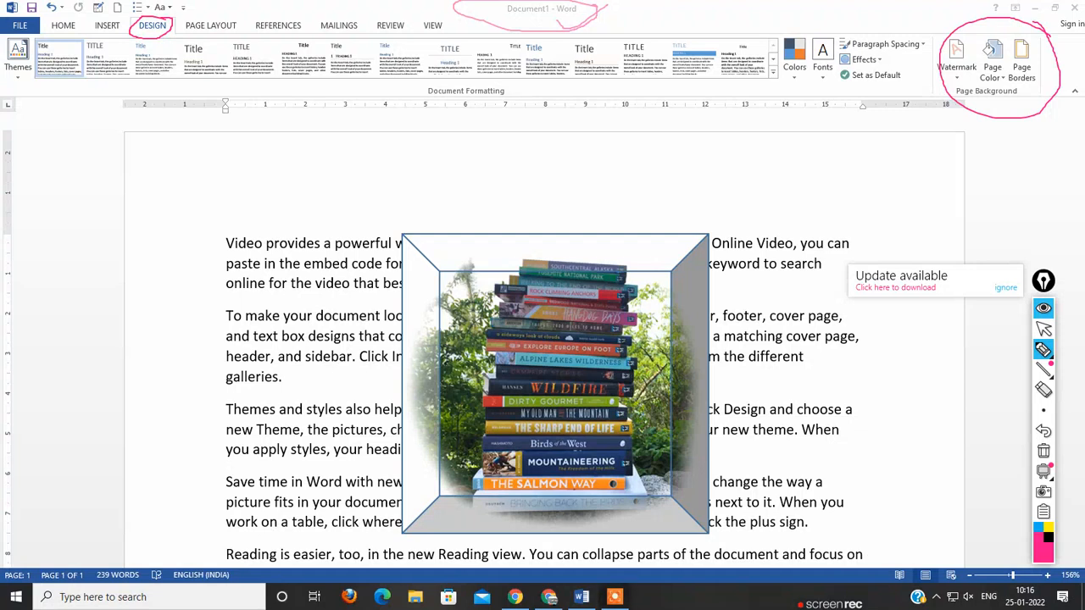
click(1043, 329)
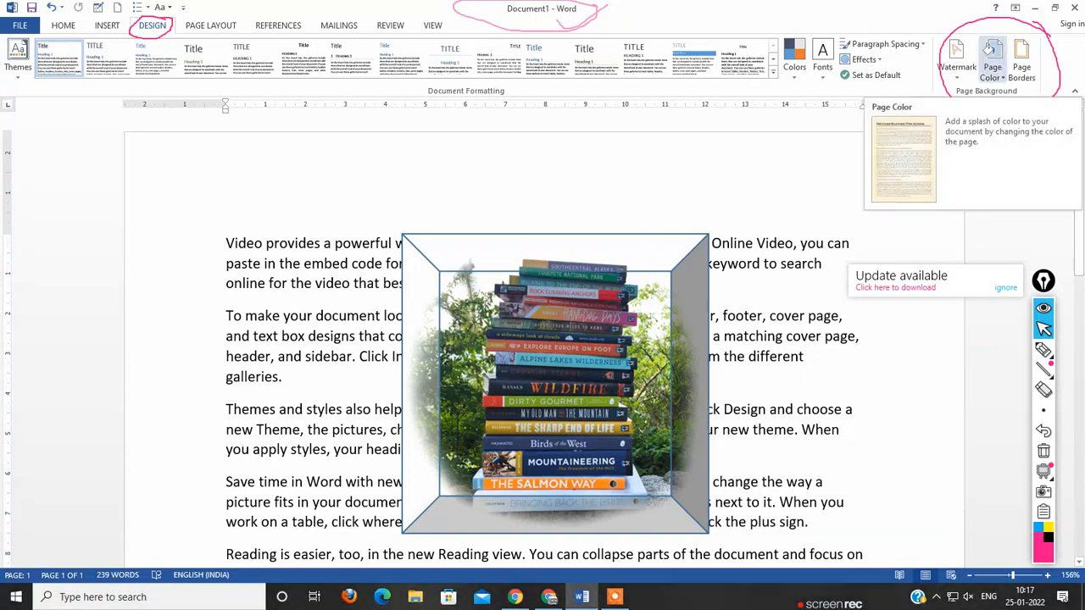
Step: Set the page color to a light orange theme shade
click(991, 67)
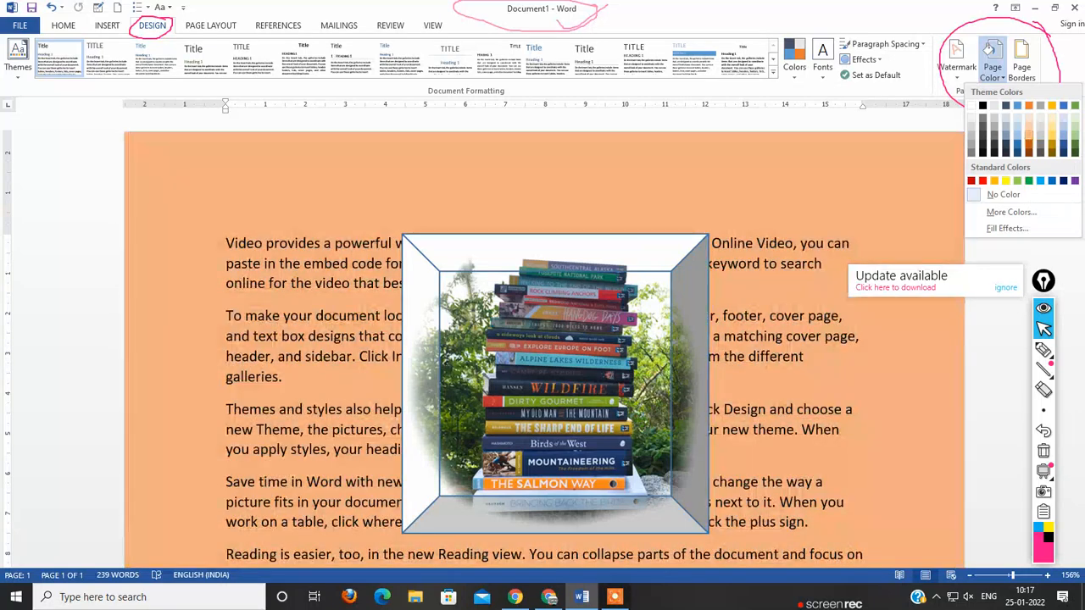
click(1028, 135)
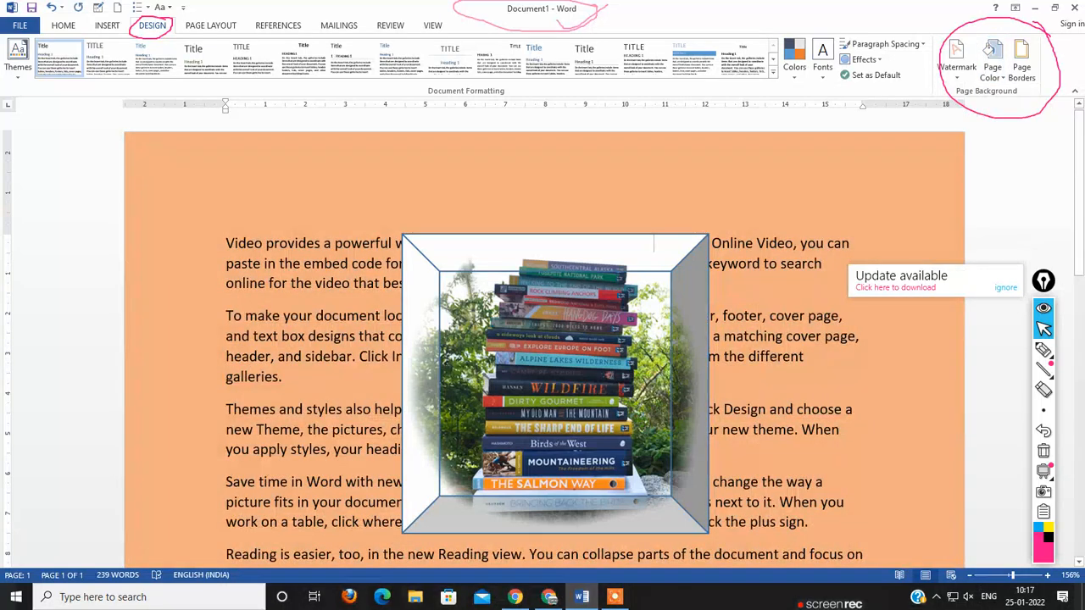
Step: Apply a one-color red gradient with From center shading as the page background and check it down the page
click(991, 66)
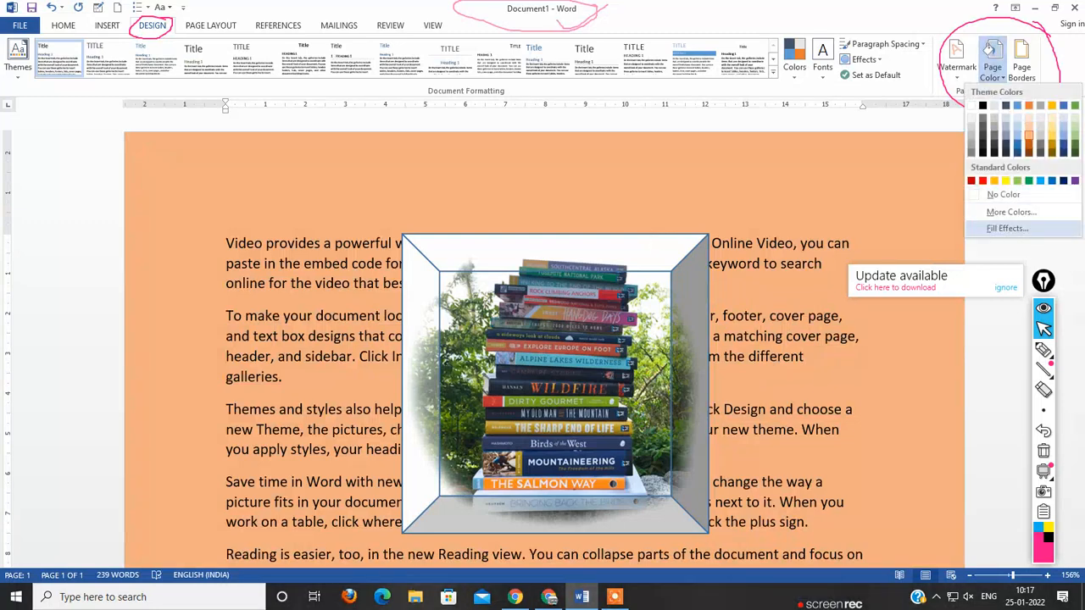
click(1008, 228)
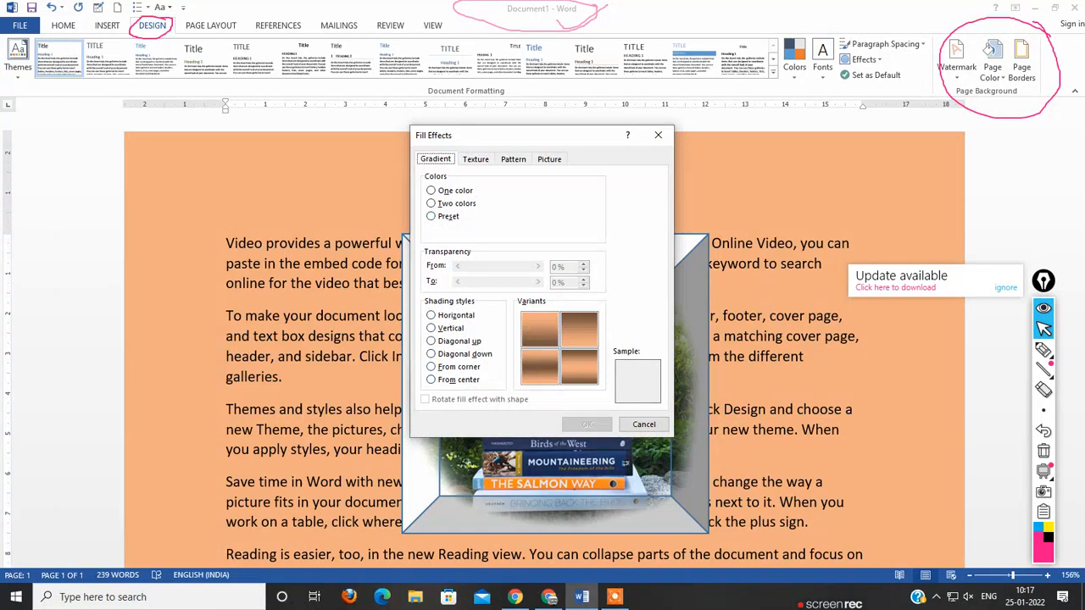
click(456, 341)
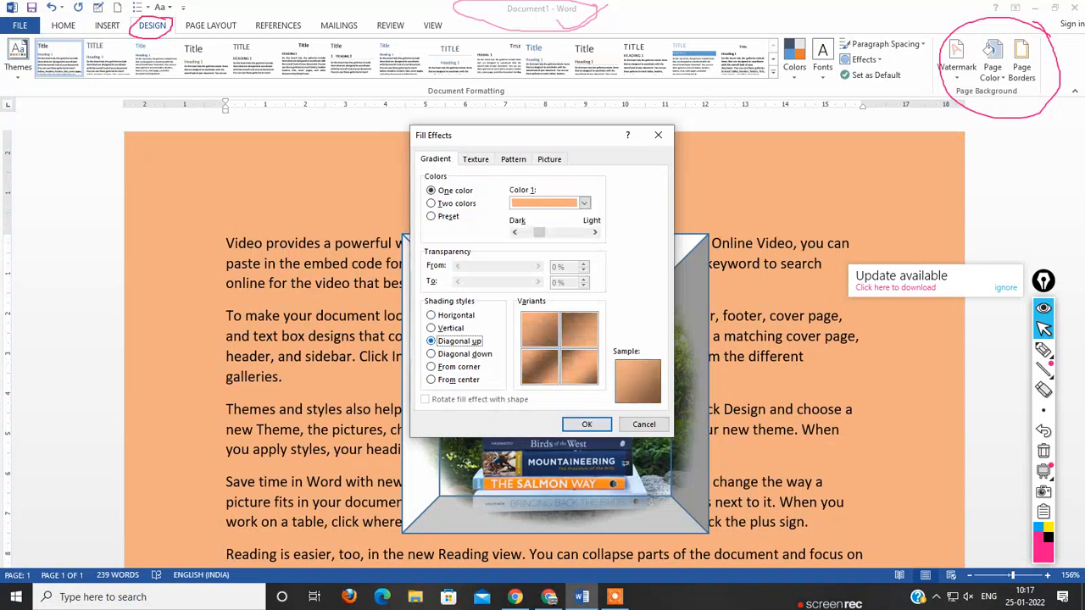
click(458, 367)
click(457, 380)
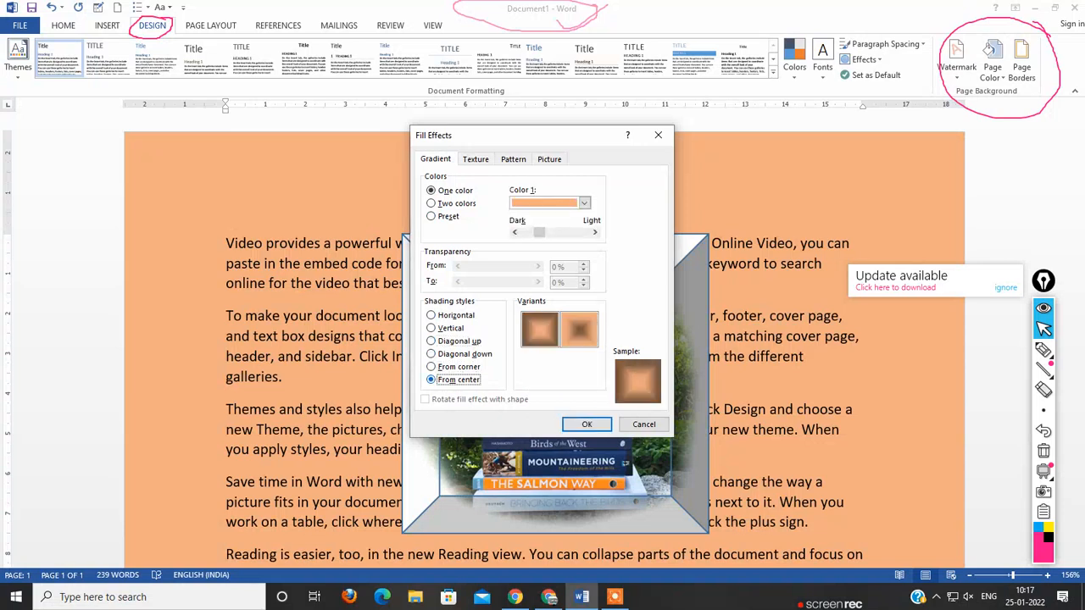
click(584, 202)
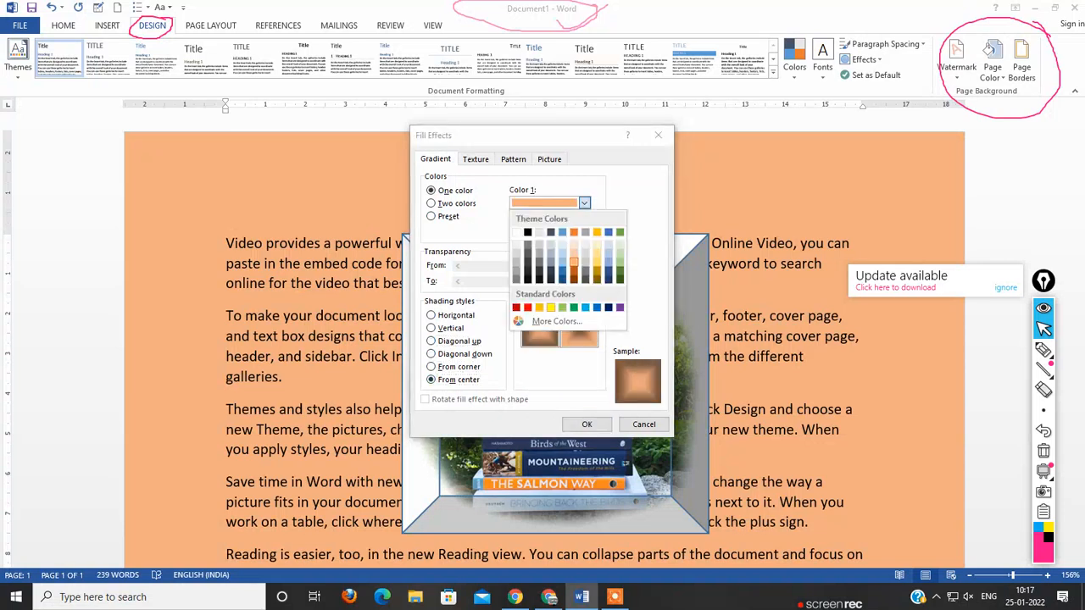
click(527, 307)
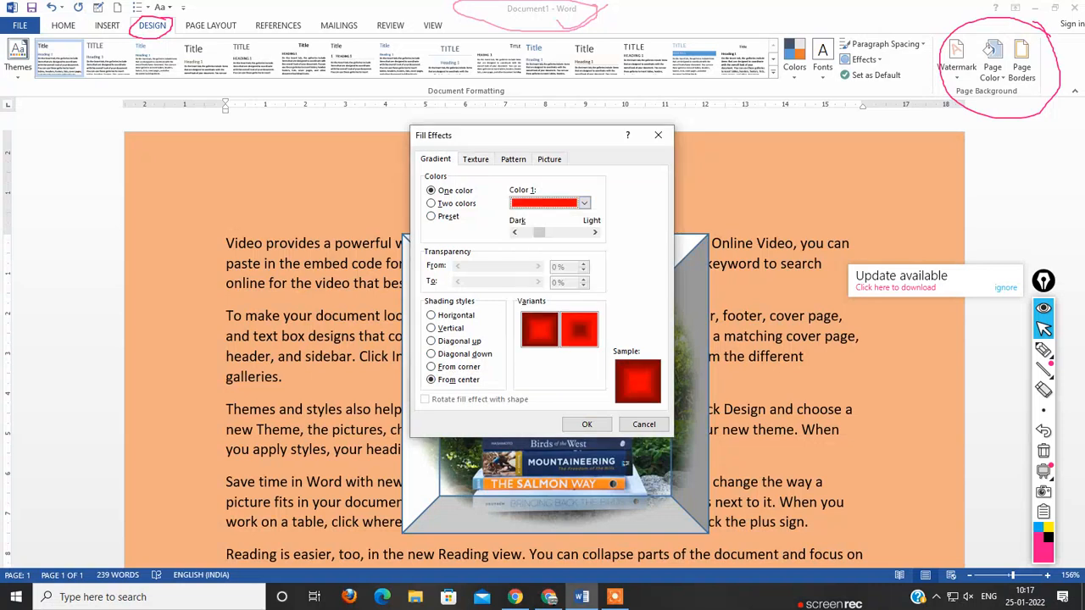
click(586, 423)
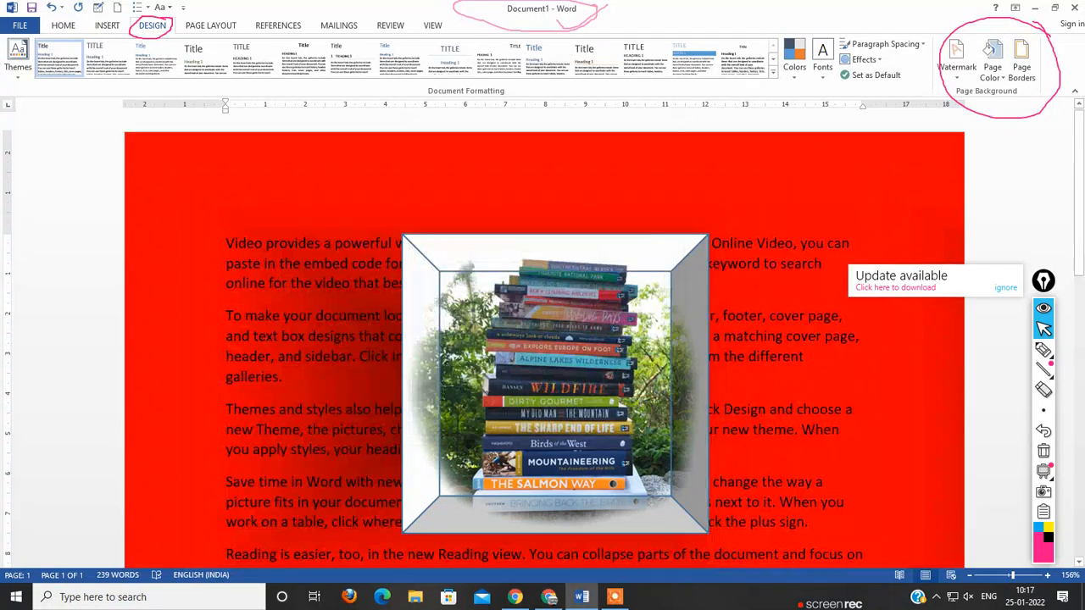
scroll(542, 339, down, 10)
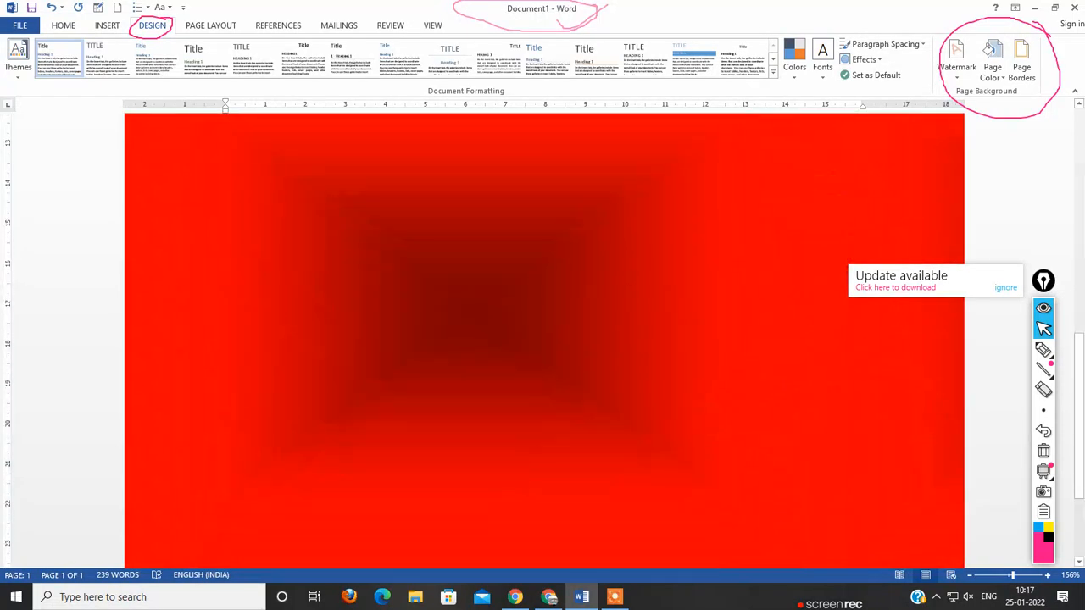
Step: Lighten the one-color red From center gradient of the page background to near the Light end and check the page
scroll(542, 339, up, 10)
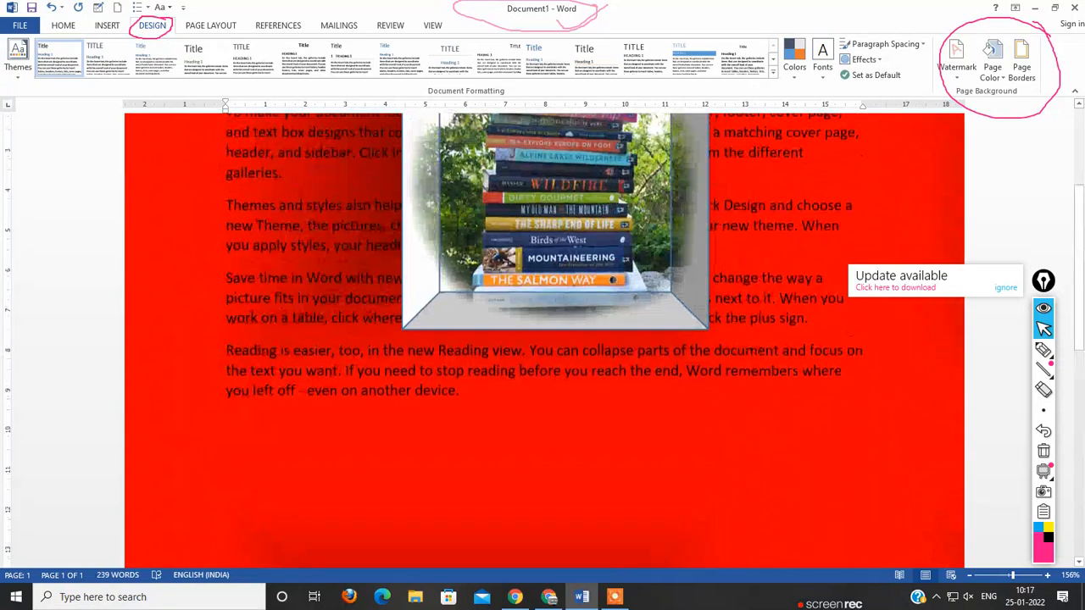
click(991, 66)
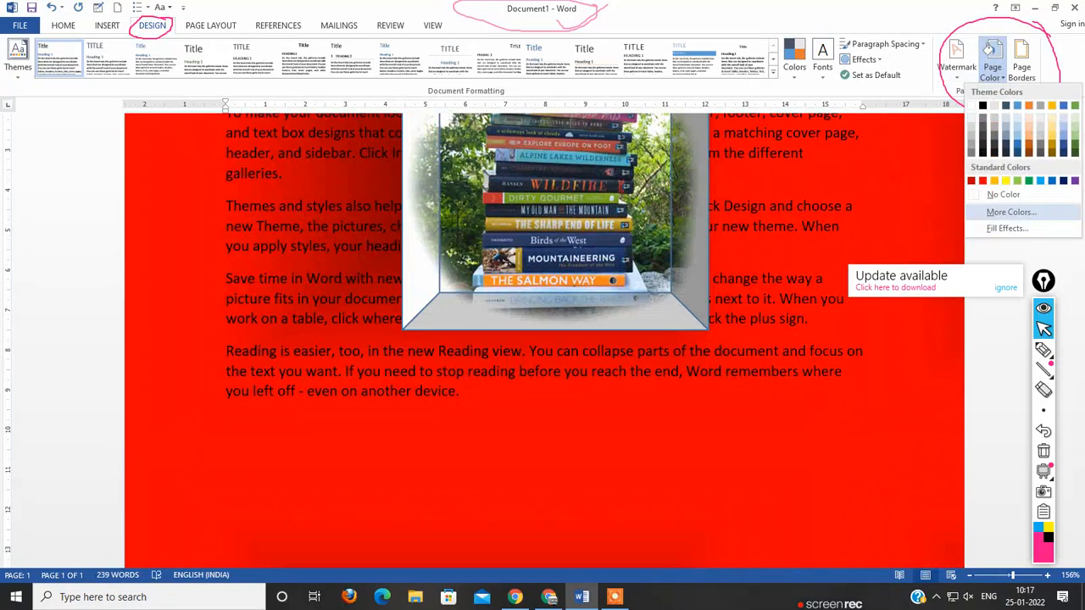
click(1007, 228)
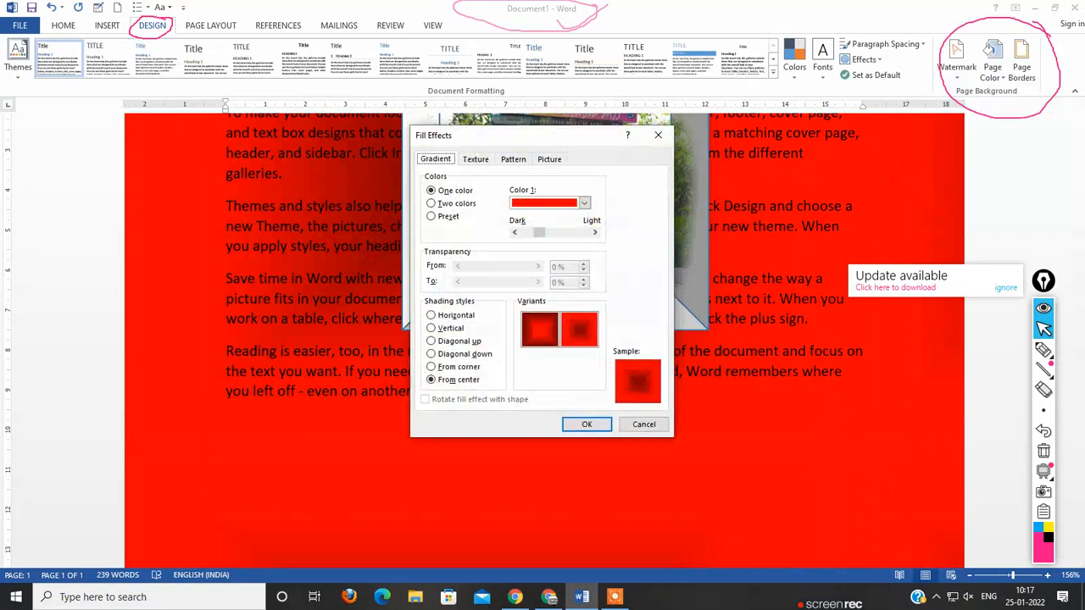
drag(539, 232, 585, 232)
click(586, 423)
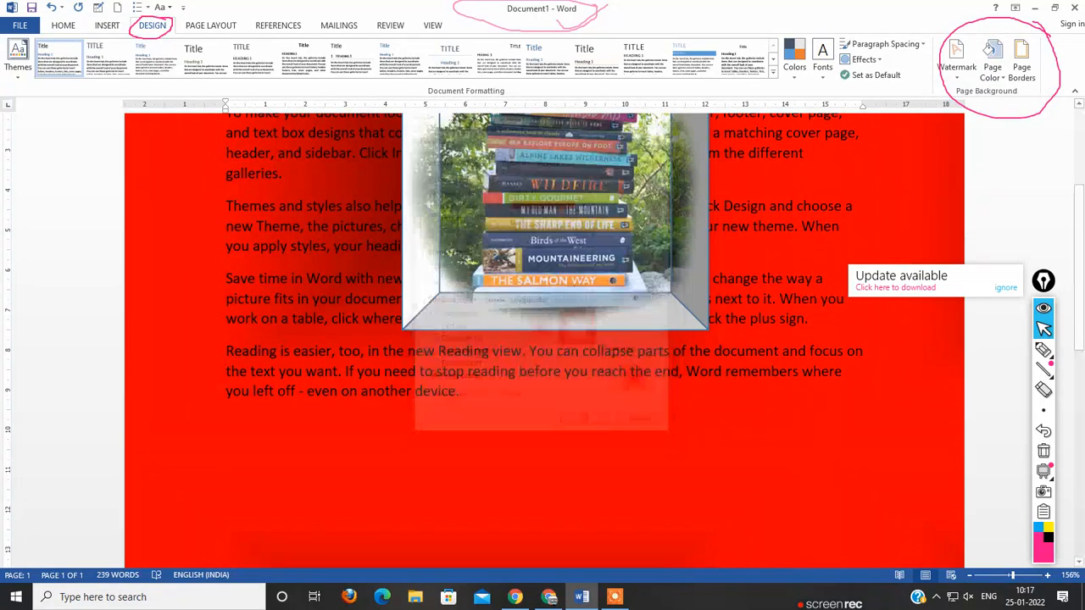
scroll(542, 339, up, 4)
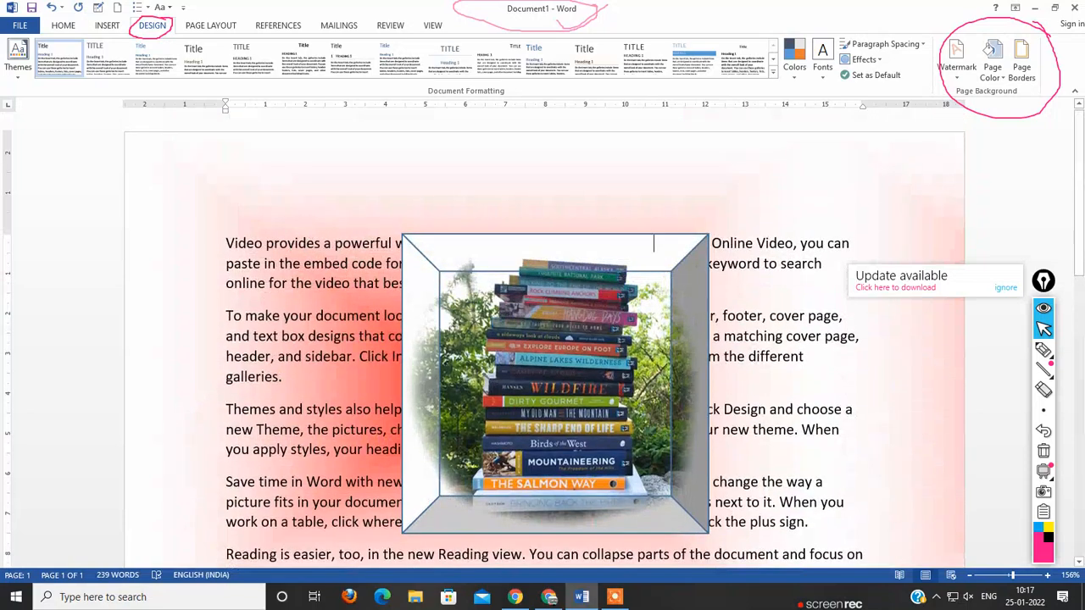
Step: Move the picture-filled bevel shape down the page so it overlaps the last paragraphs, and check the gradient around it
drag(555, 373, 551, 493)
scroll(551, 493, down, 8)
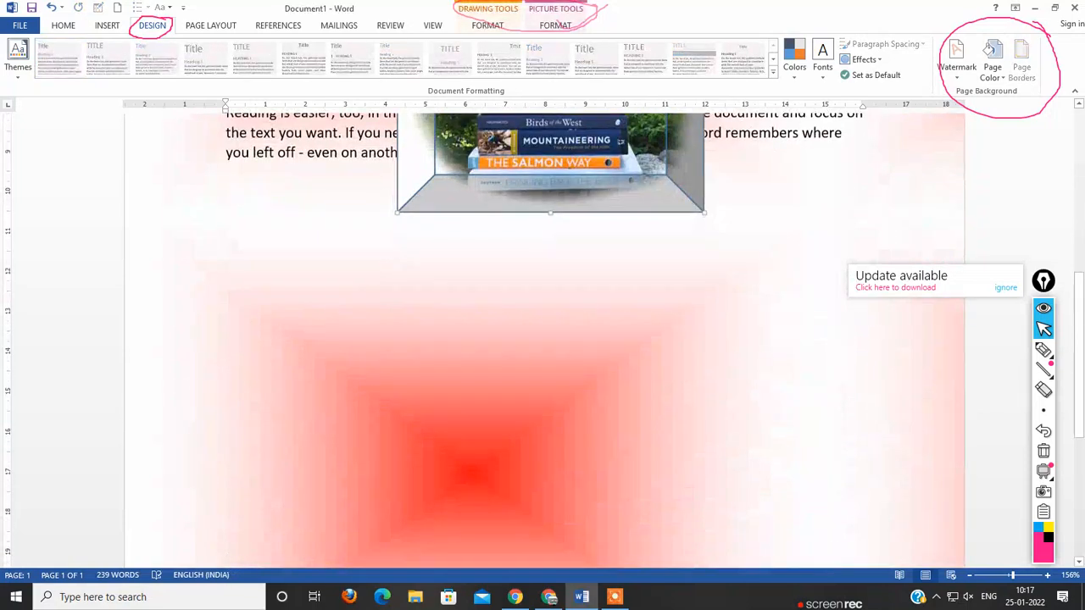
drag(559, 161, 505, 307)
scroll(542, 137, up, 5)
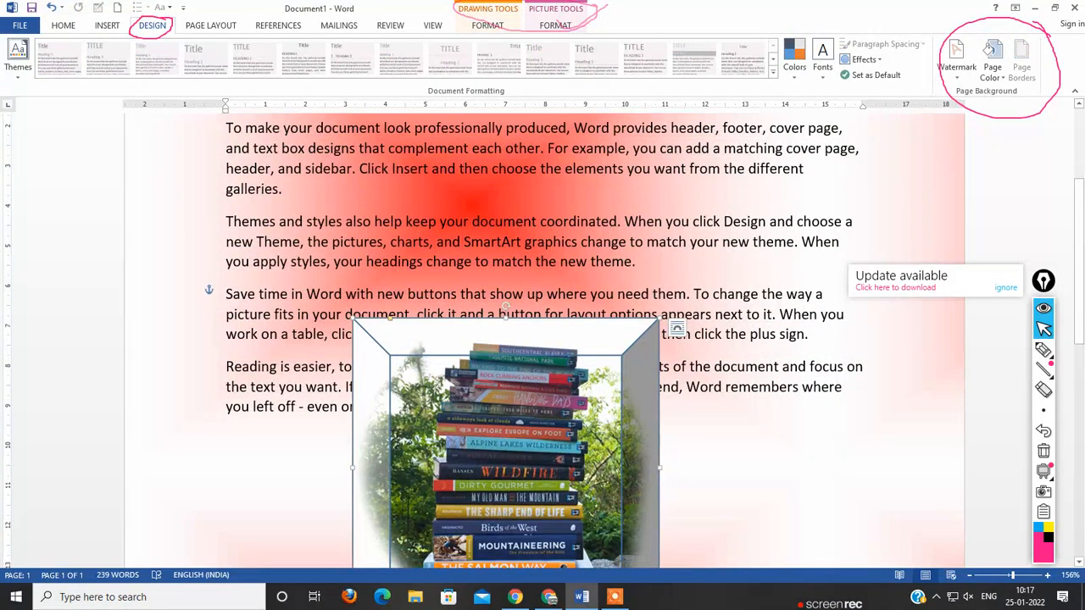
scroll(505, 307, up, 2)
scroll(505, 306, down, 3)
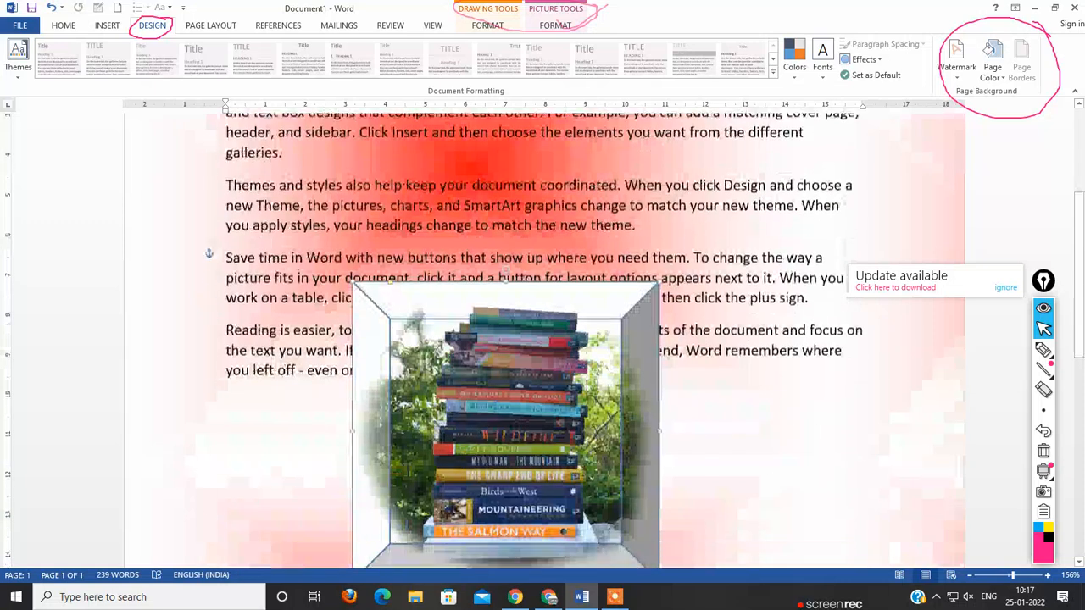
scroll(505, 307, down, 3)
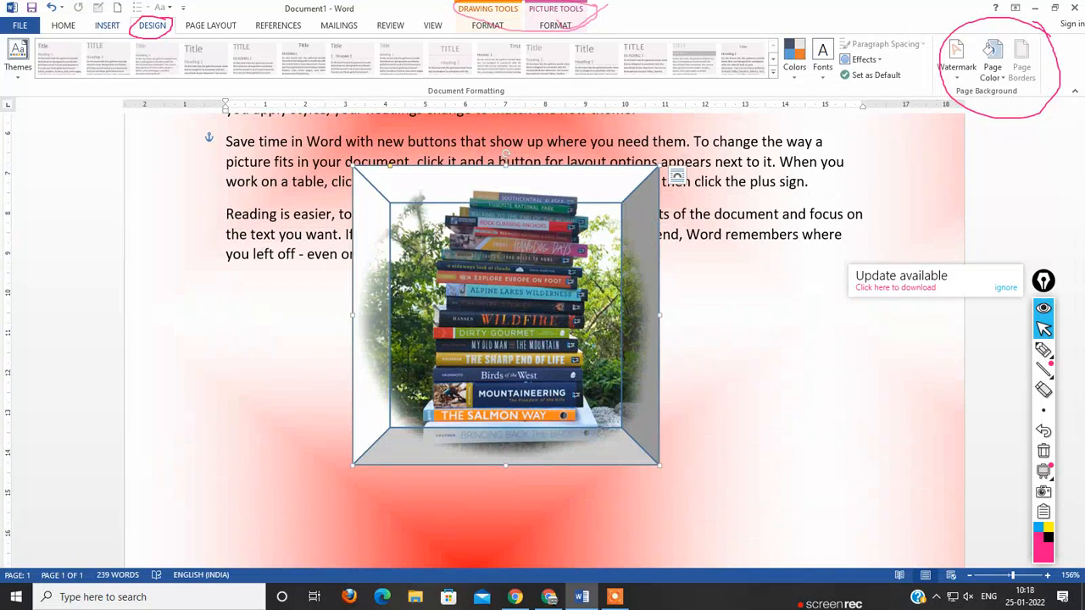
Step: Replace the bevel shape's picture fill with the standard yellow color
click(556, 26)
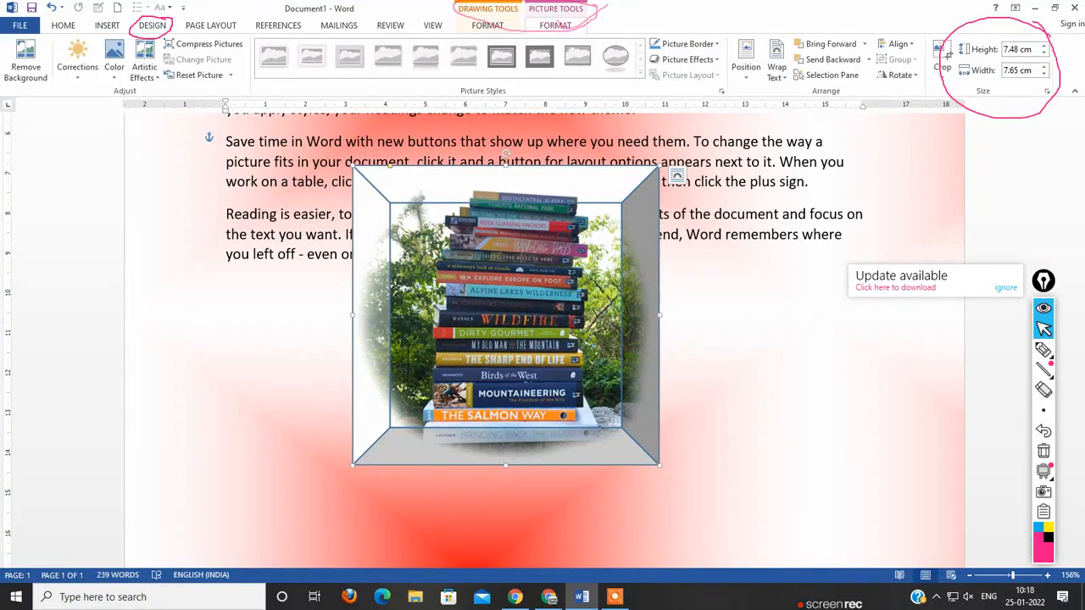
click(488, 25)
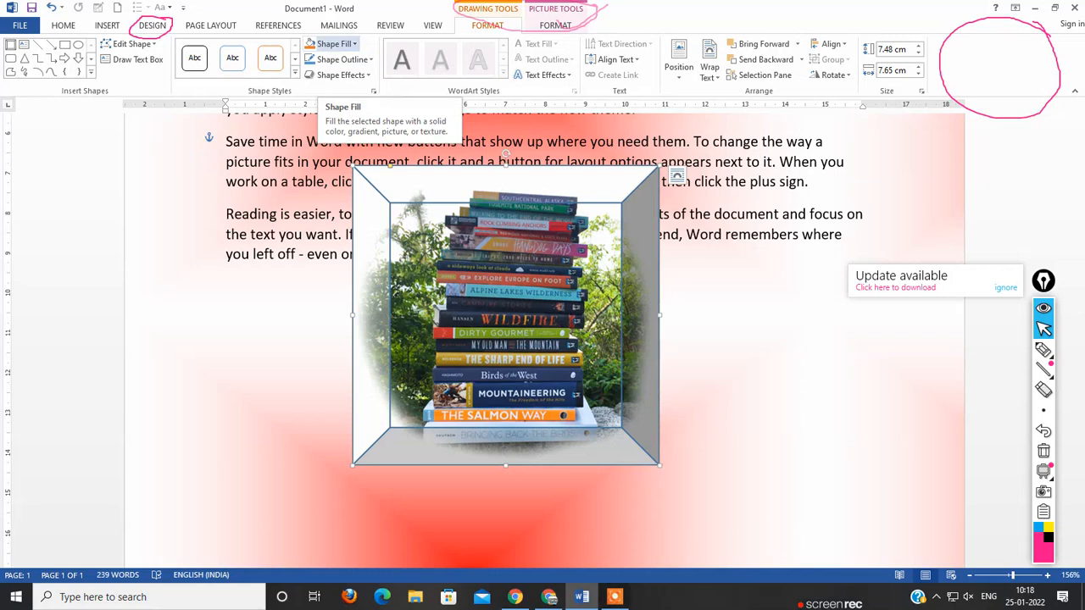
click(310, 43)
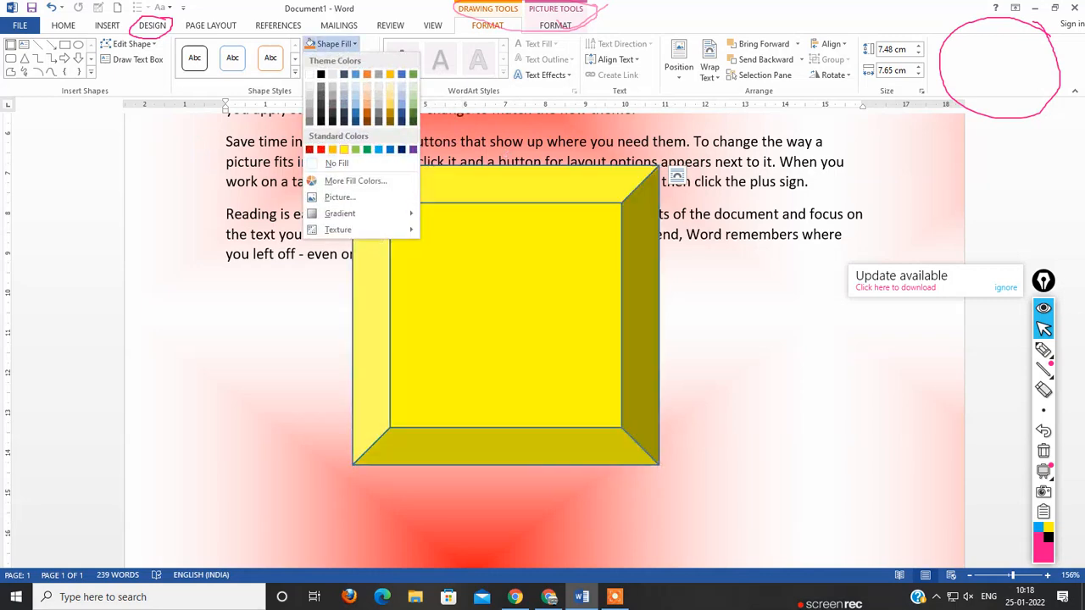
click(343, 150)
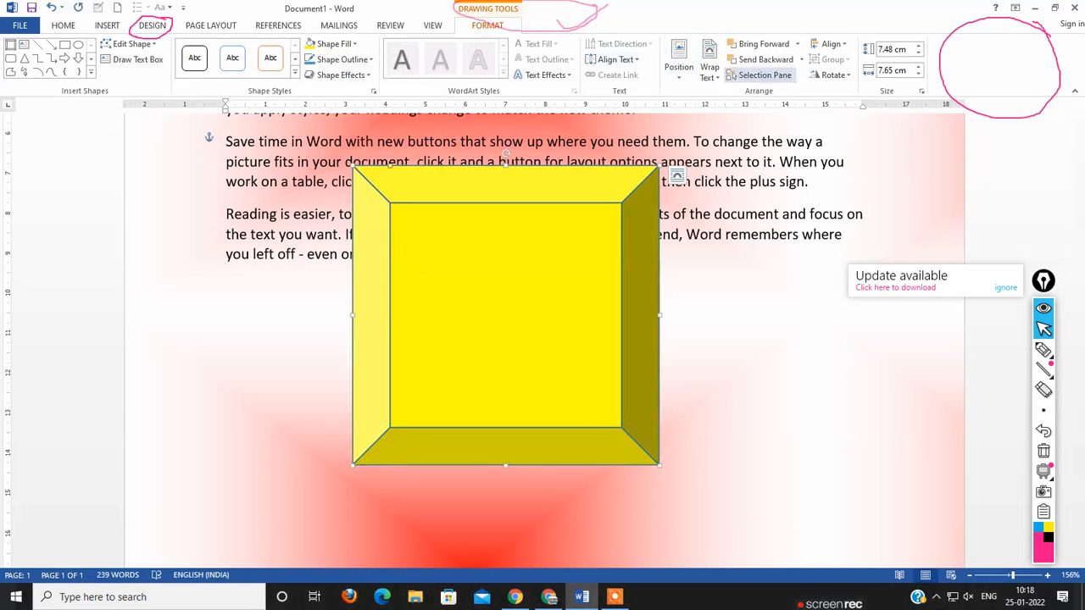
Step: Fill the page background with the orange sky and lily pond picture from the Bing online Background category
click(153, 26)
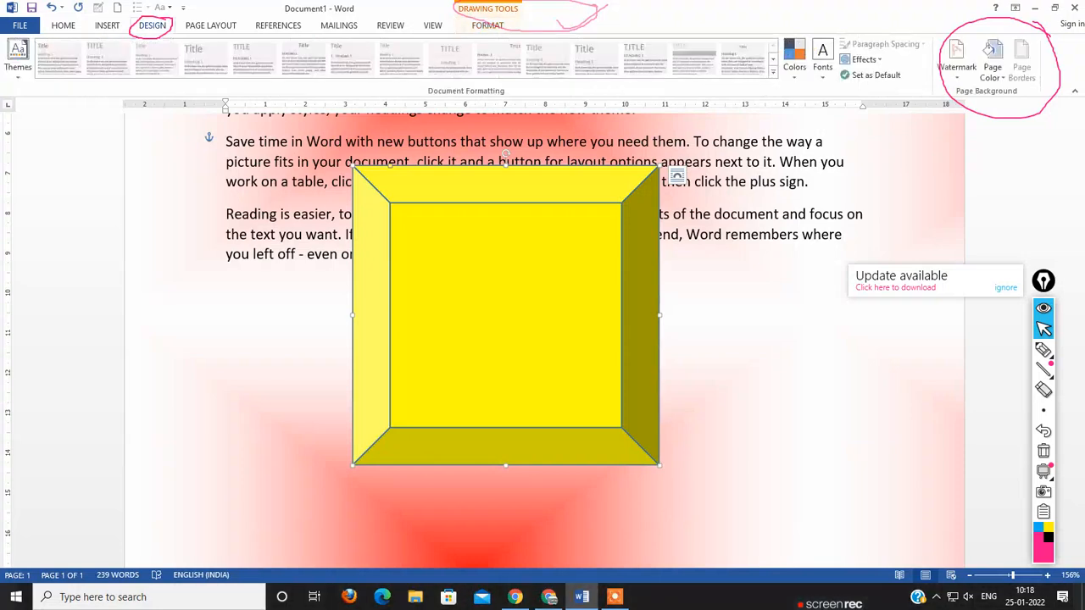
click(991, 53)
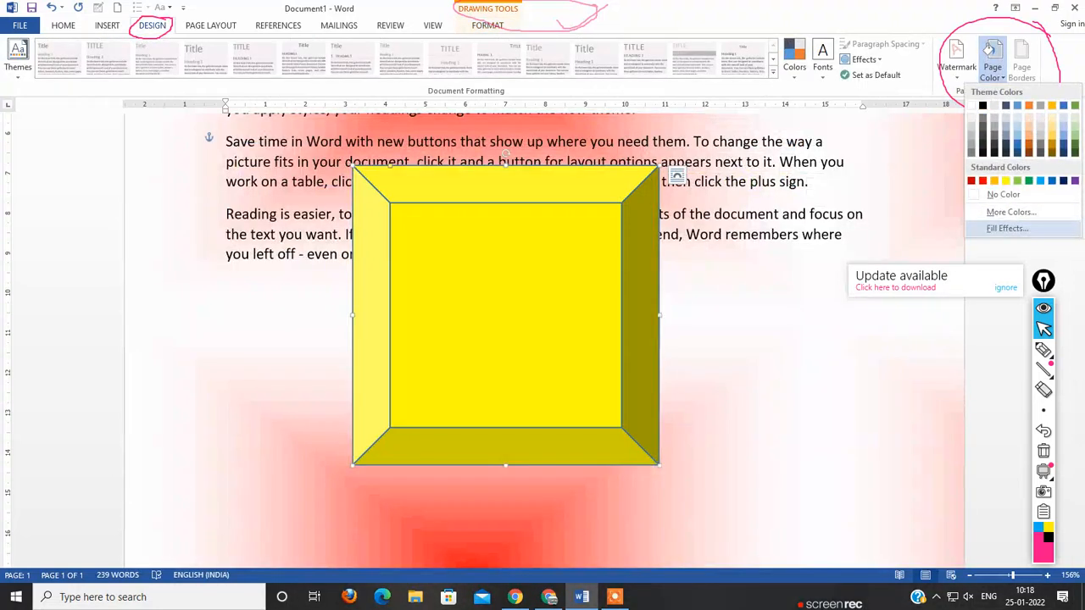
click(1007, 228)
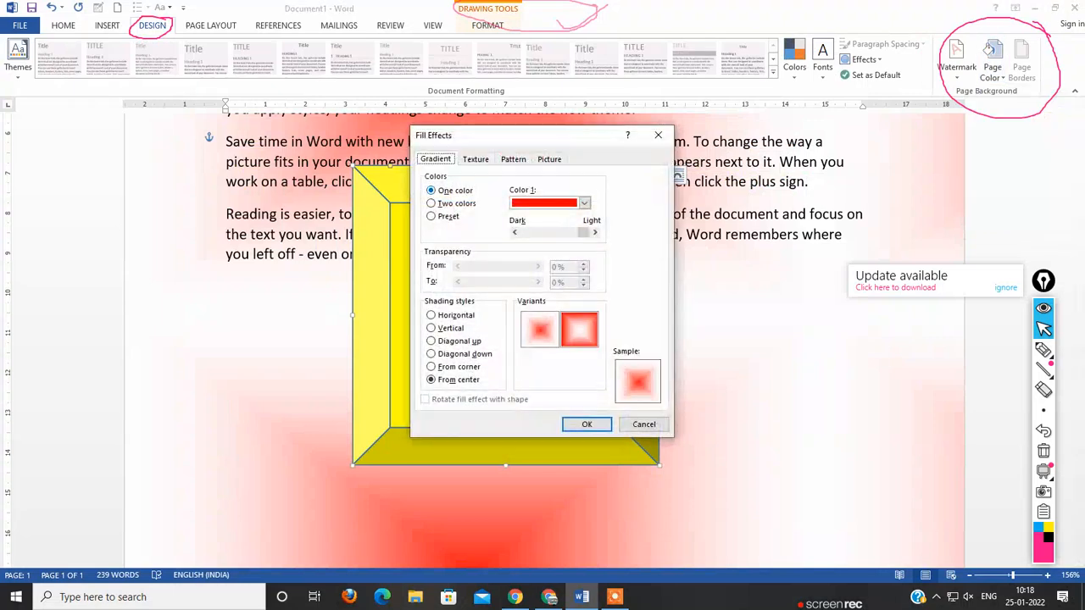
click(475, 159)
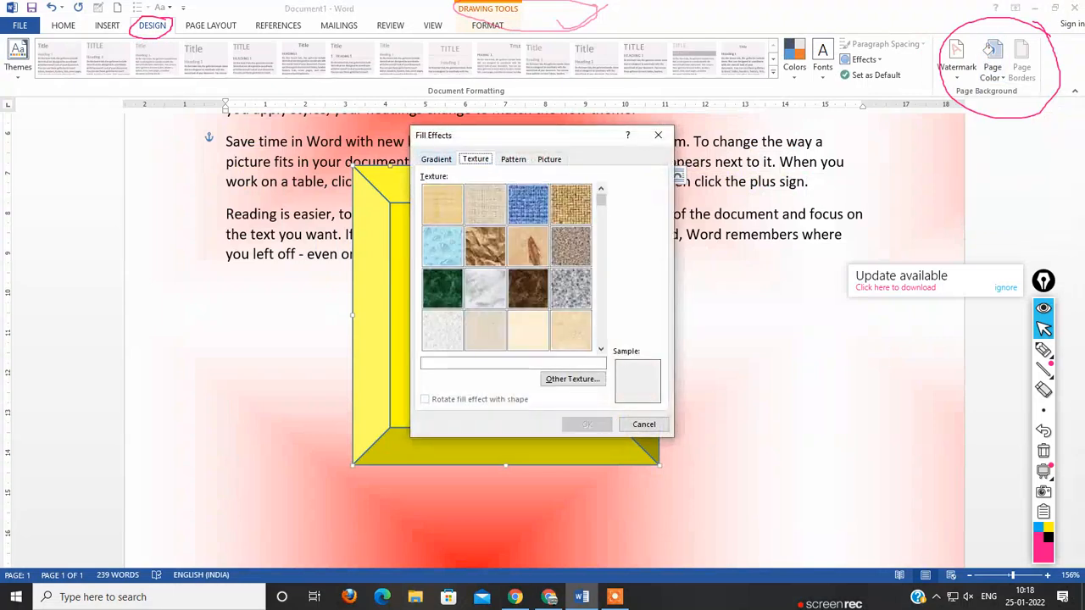
click(549, 159)
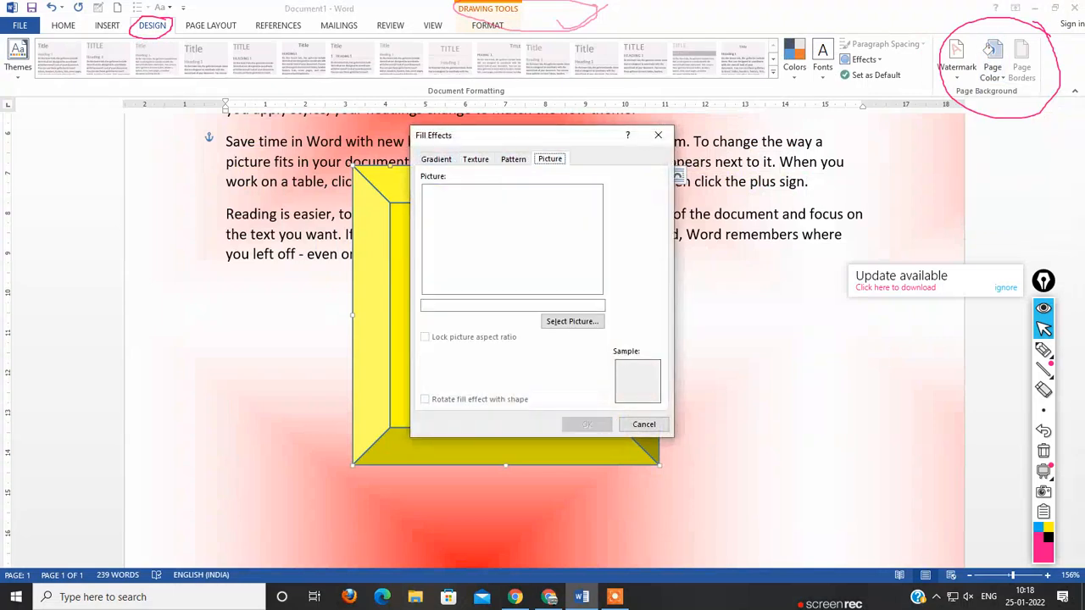
click(572, 322)
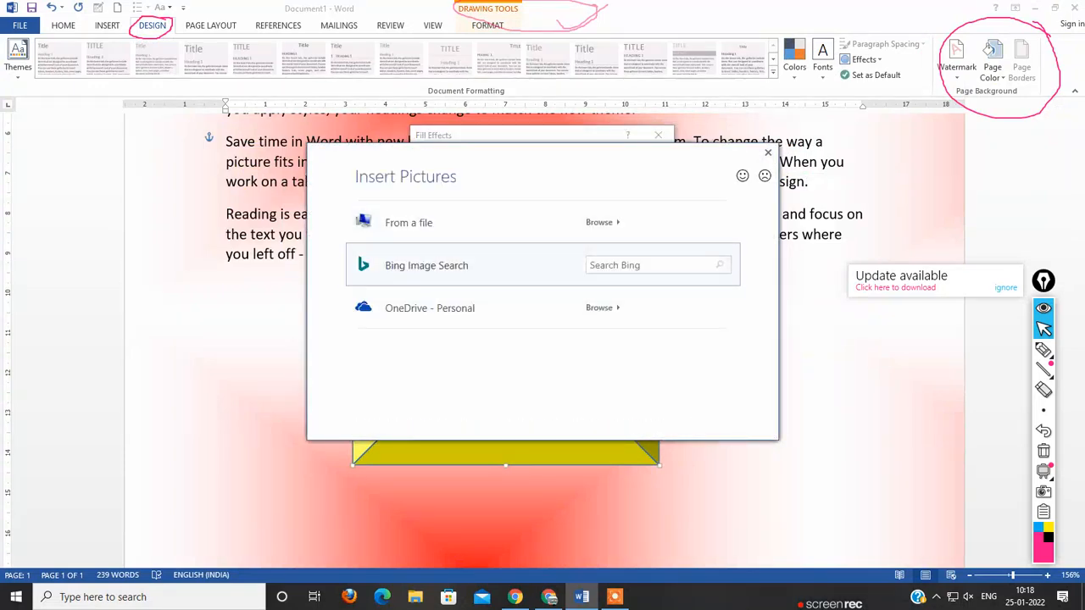
click(427, 265)
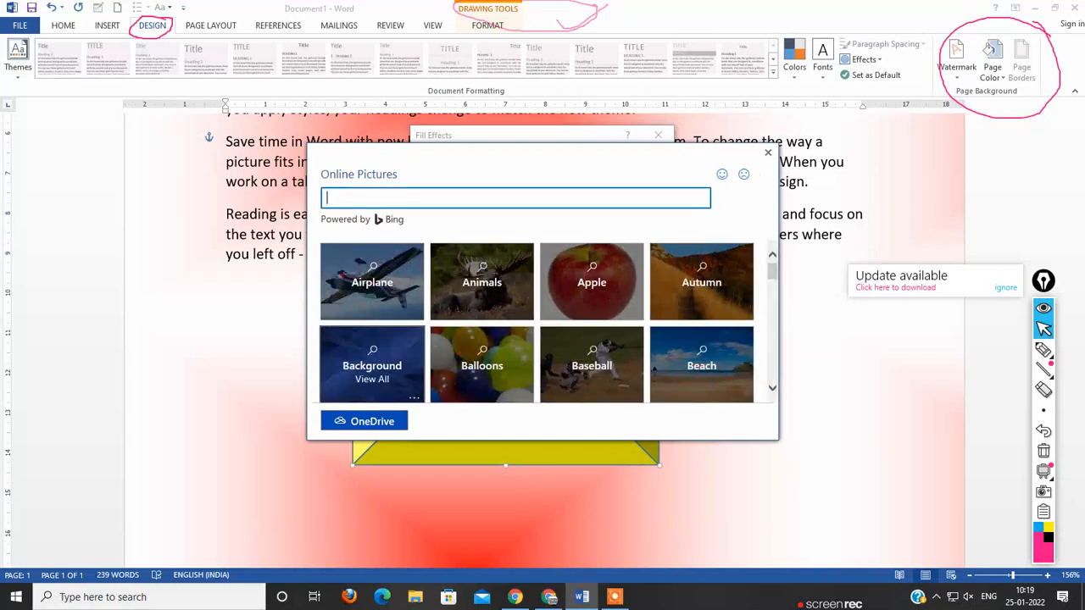
click(372, 365)
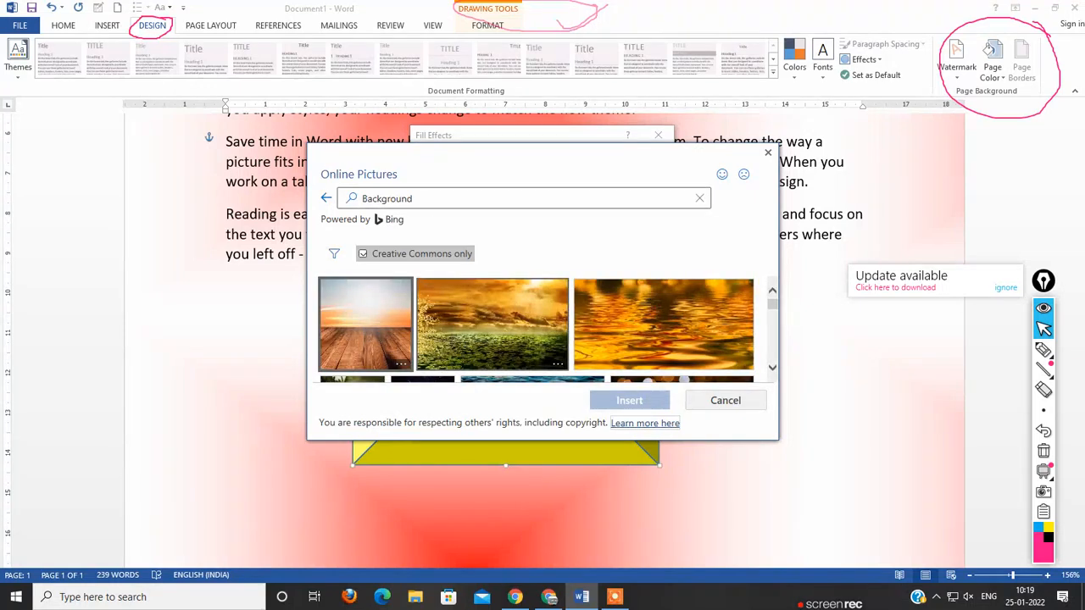
click(492, 324)
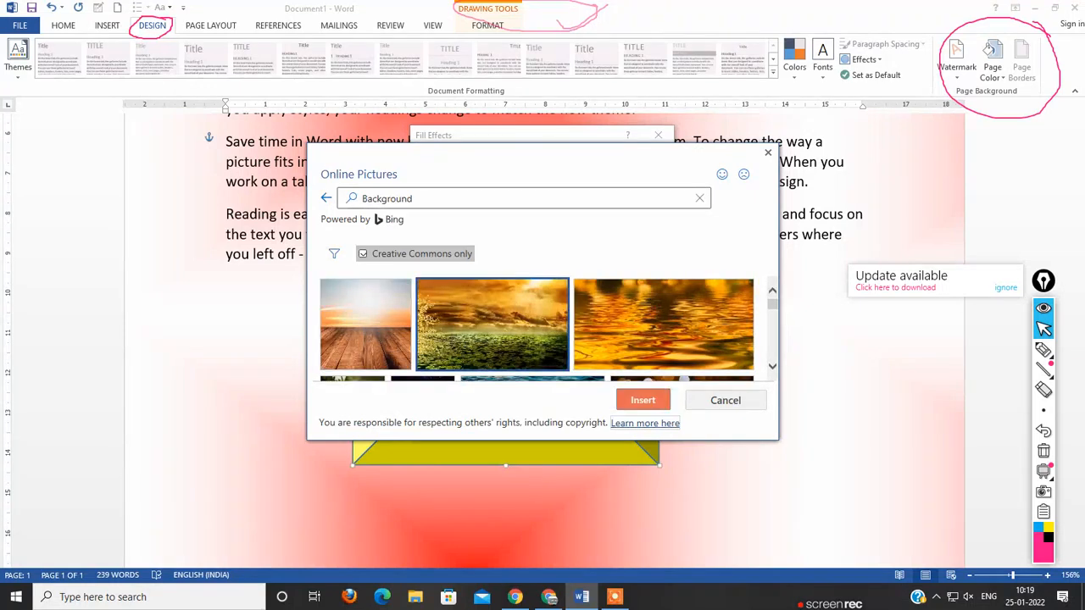
click(639, 400)
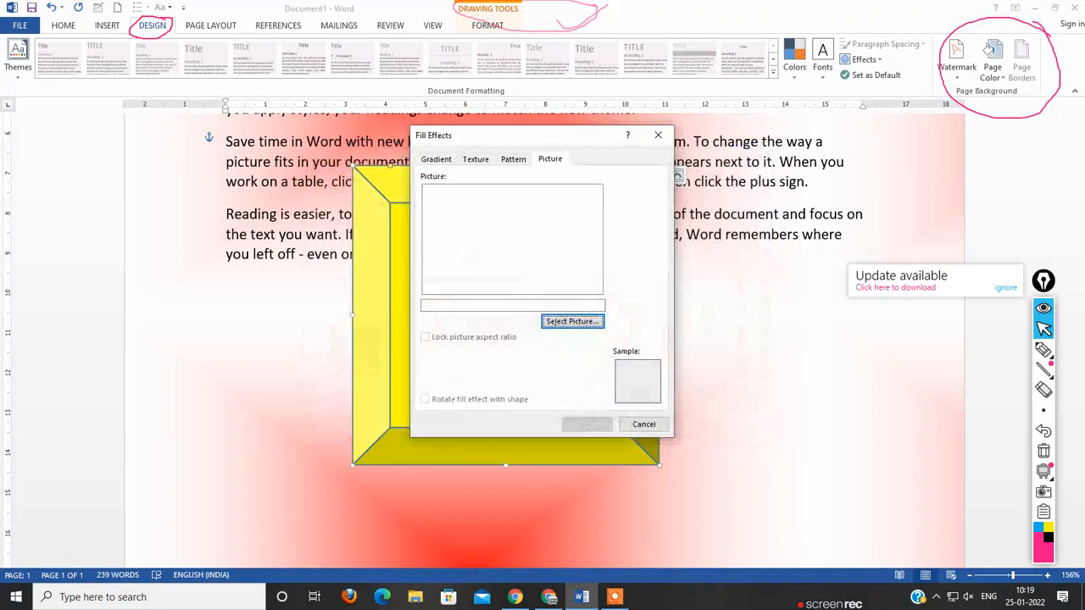
click(587, 424)
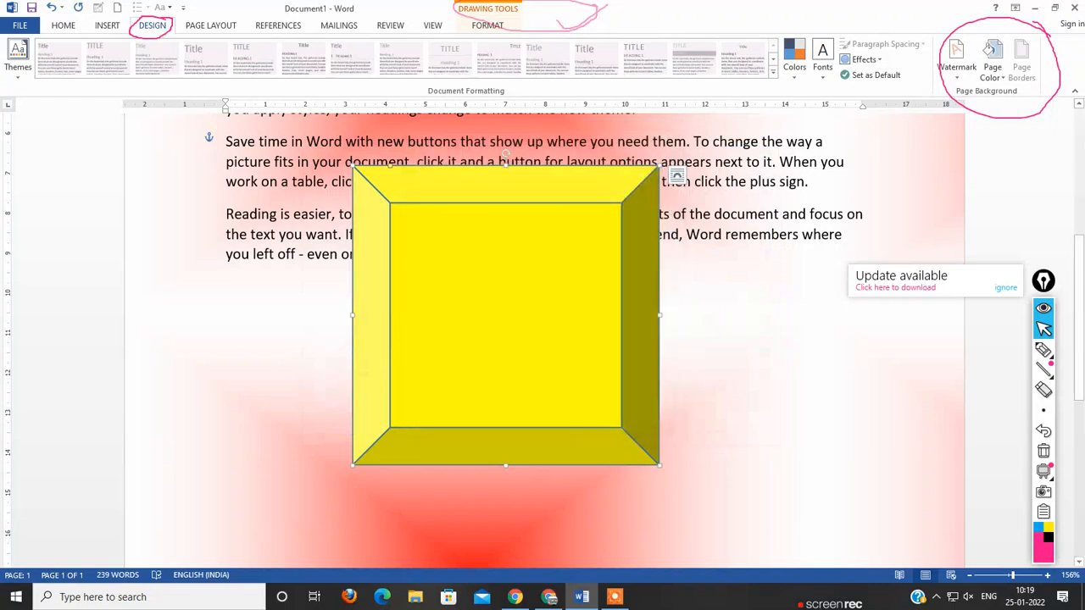
scroll(542, 339, up, 8)
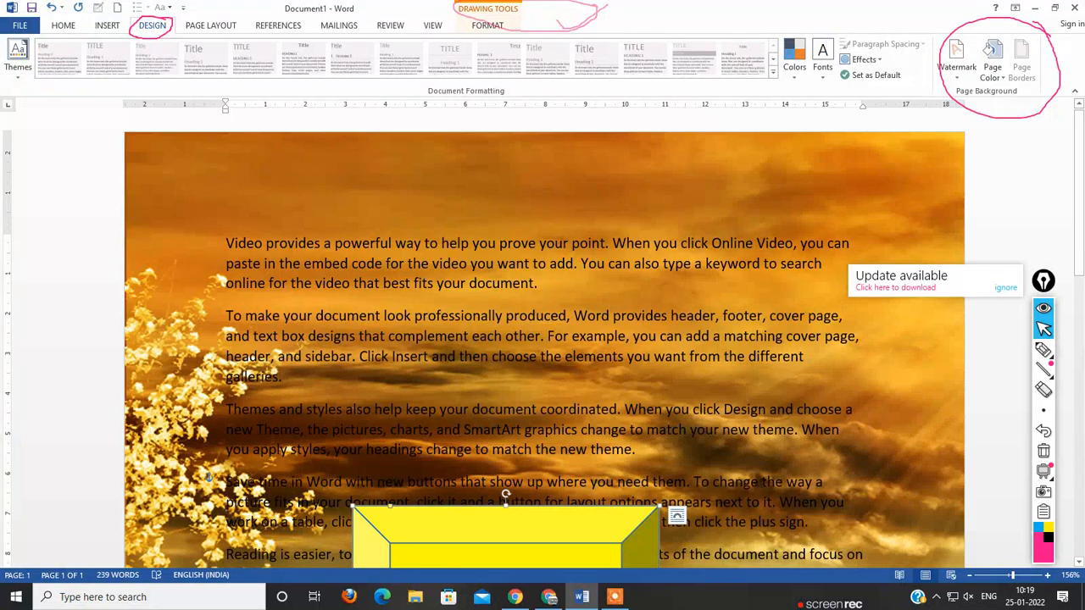
Step: Move the yellow bevel shape up and to the right over the page text
scroll(542, 339, down, 5)
drag(506, 432, 676, 300)
scroll(675, 300, up, 3)
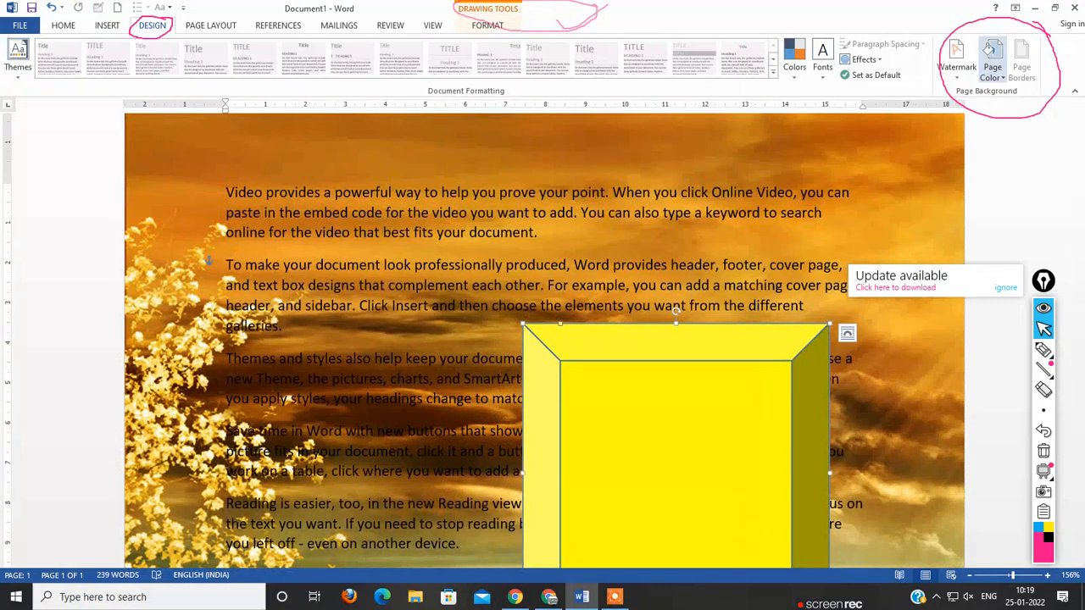
Step: Review the picture fill settings of the page background and leave them without applying anything
click(989, 53)
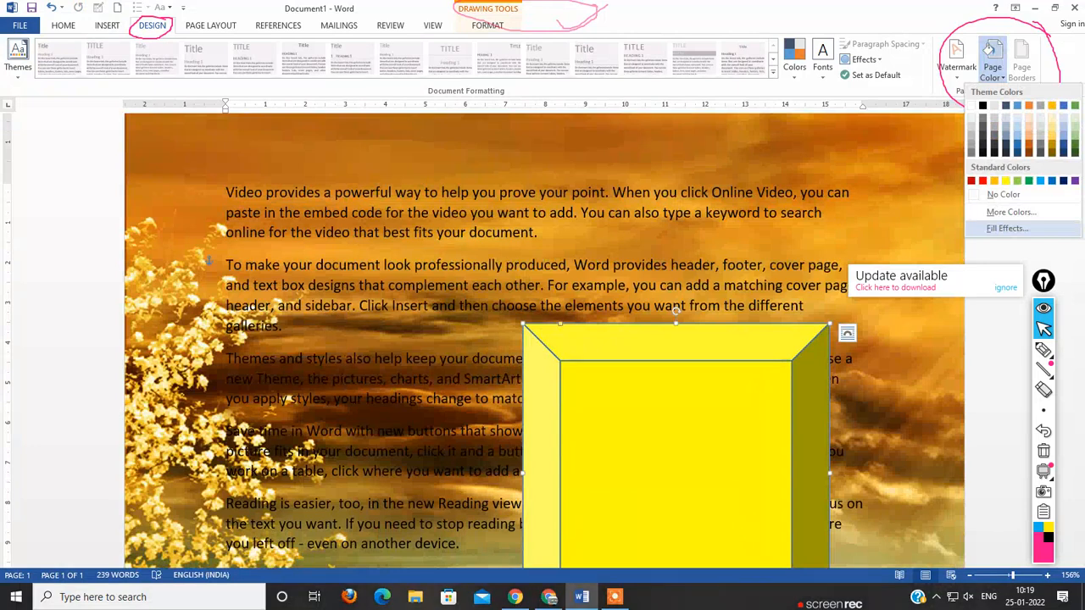
click(1007, 228)
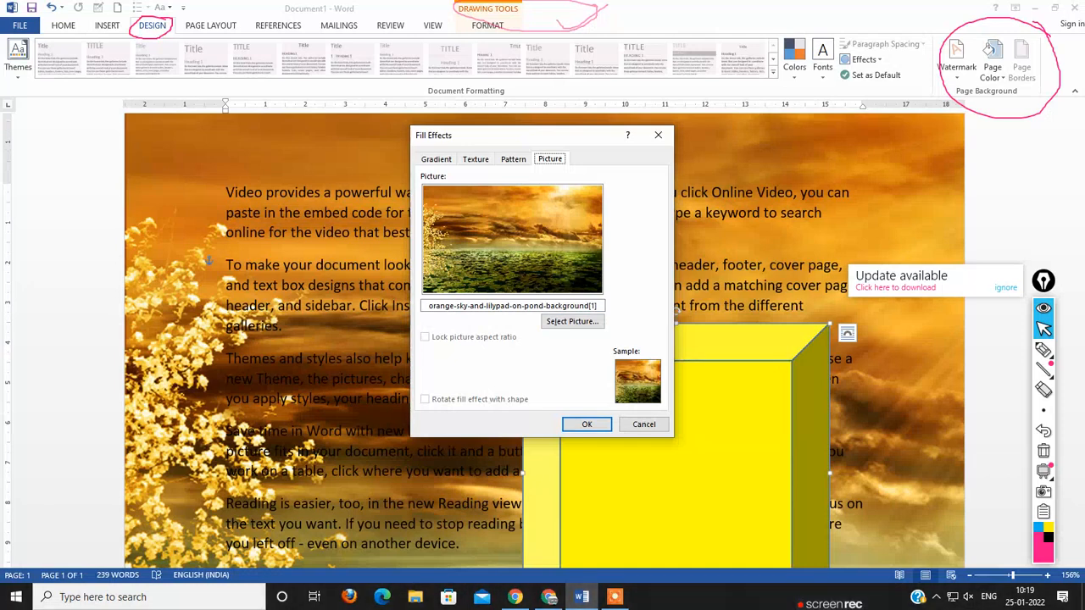
click(644, 424)
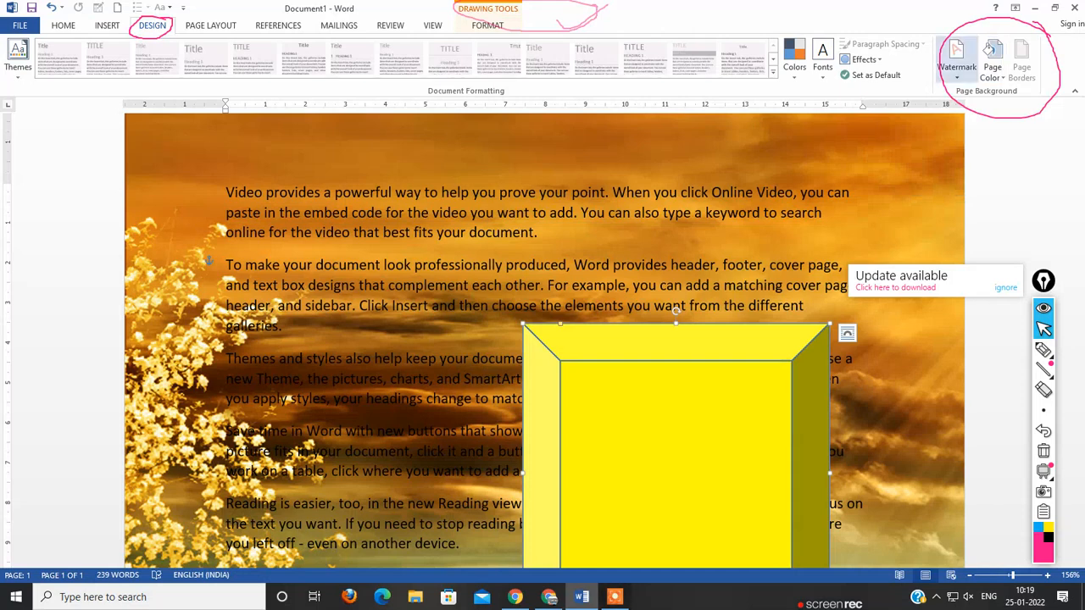
Step: Apply the Extreme Shadow theme effects to the document and move the yellow bevel shape left and up over the text
click(864, 59)
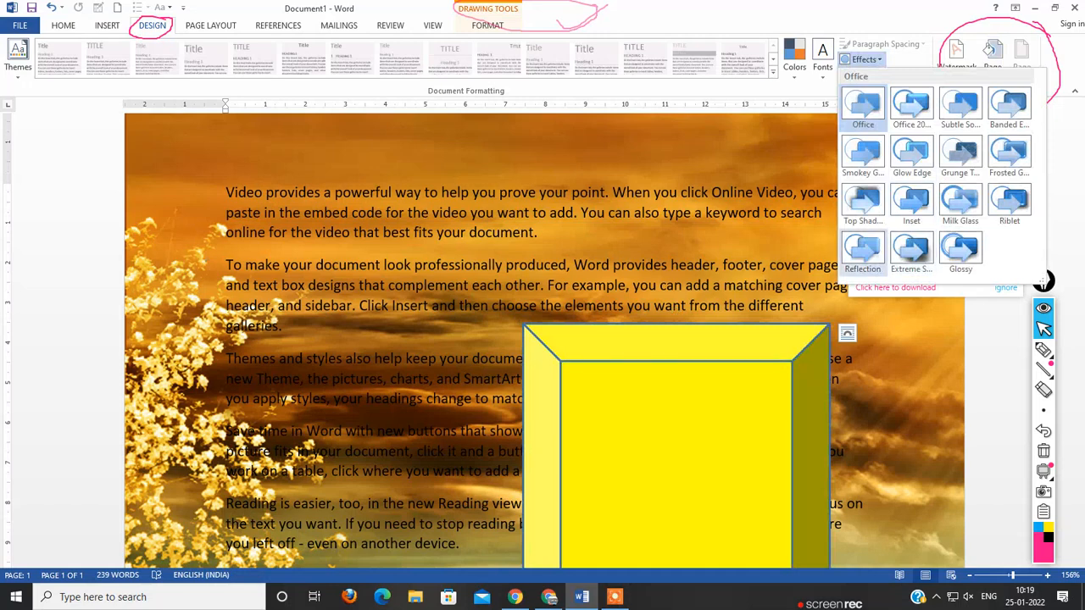
click(911, 250)
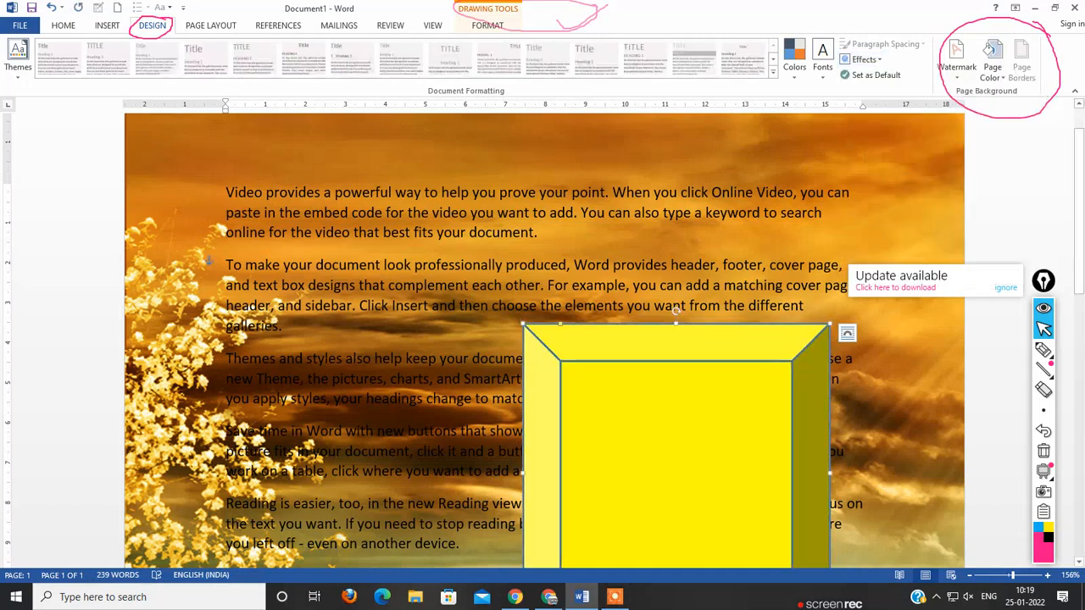
drag(676, 441, 496, 373)
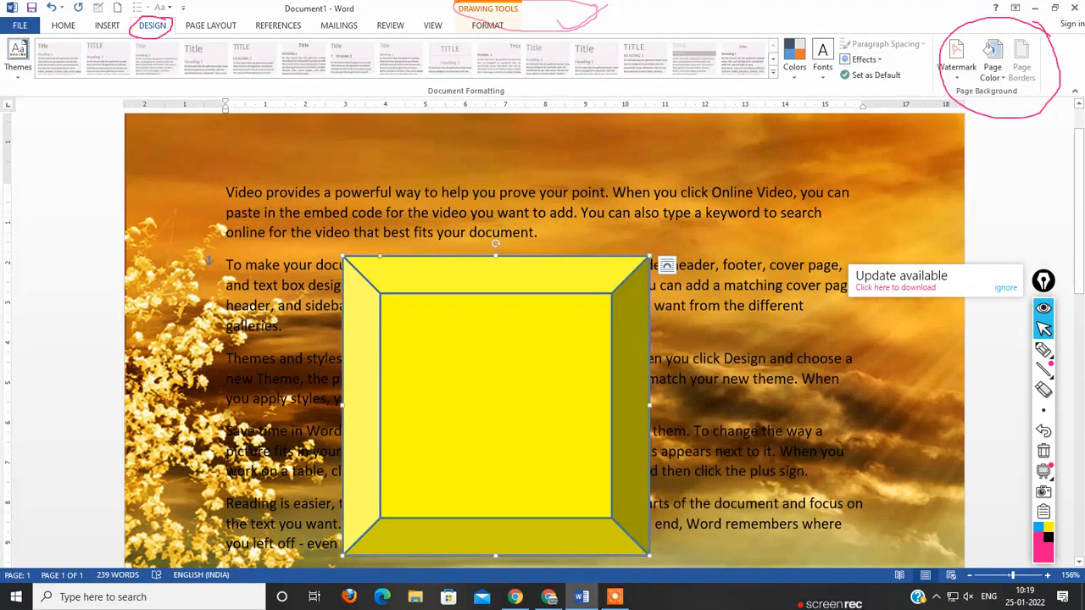
Step: Apply the Red Orange theme colors to the document and shift the yellow bevel shape slightly upward
click(794, 64)
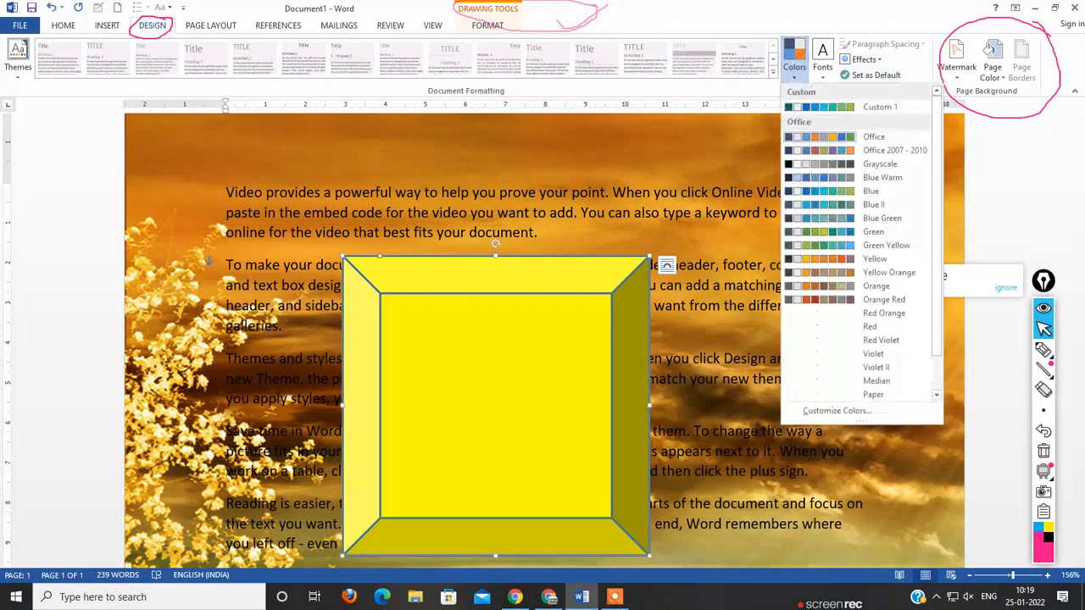
click(881, 313)
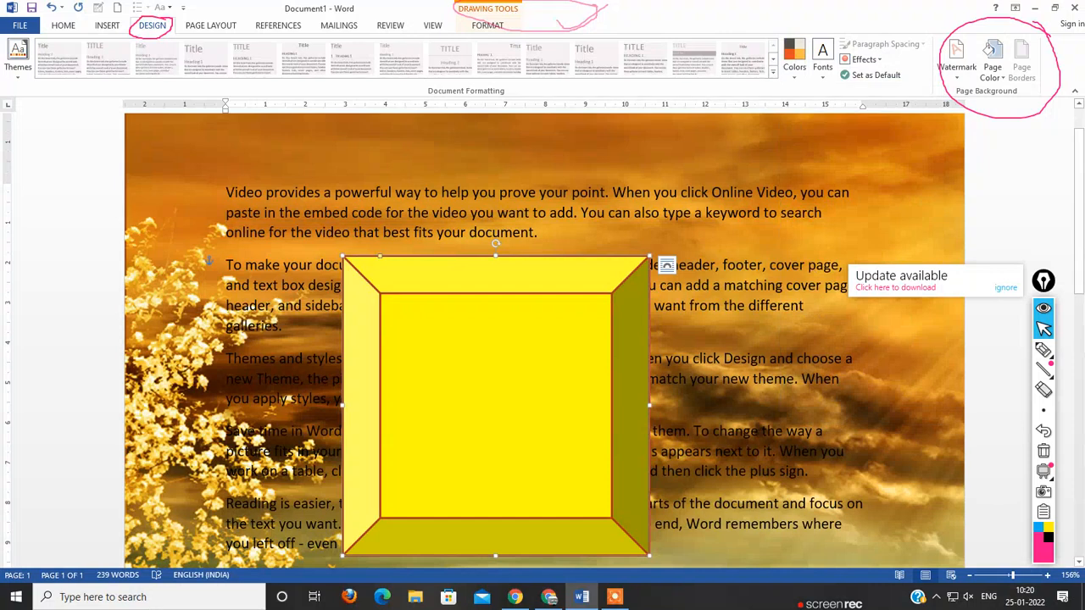
drag(496, 405, 496, 378)
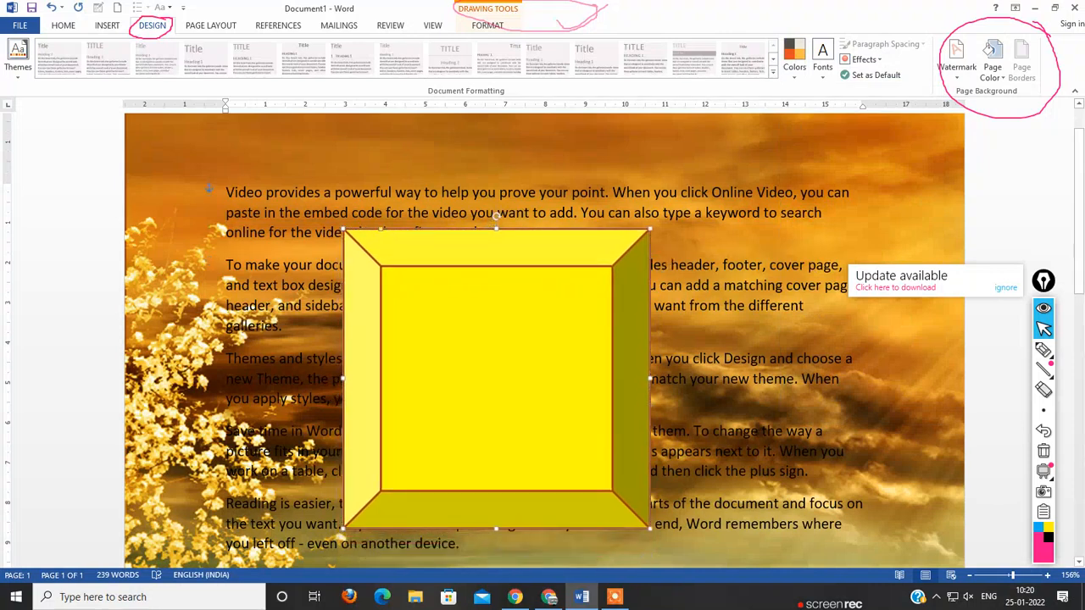
click(284, 326)
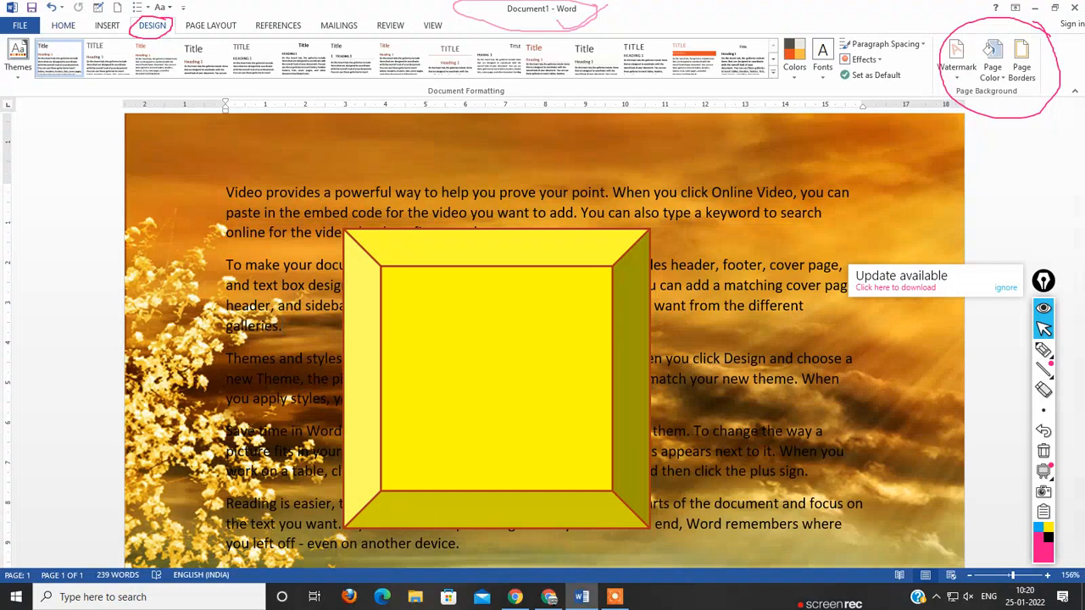
click(107, 25)
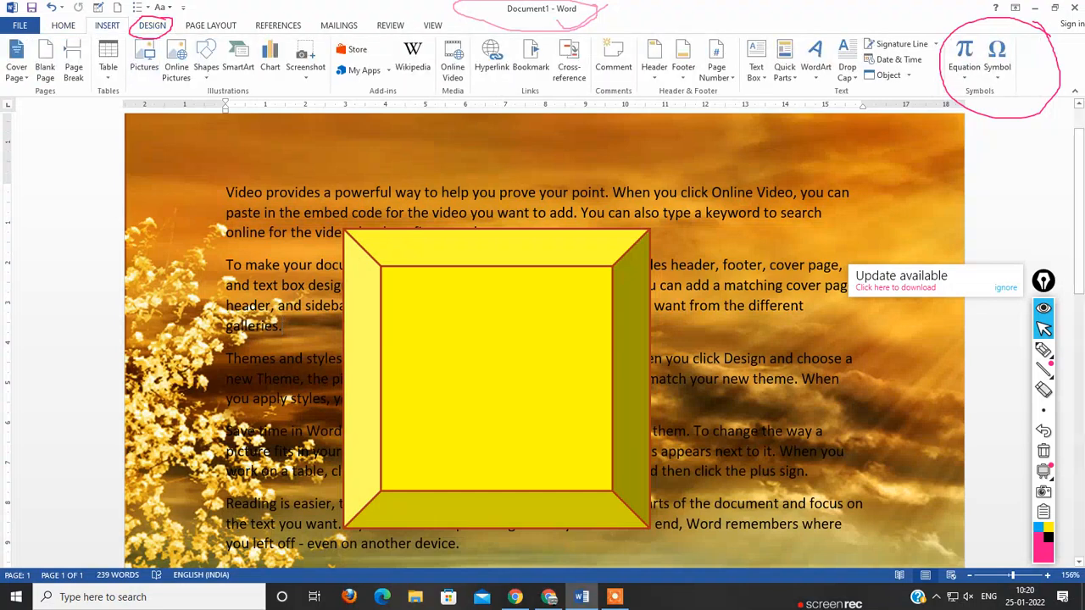
click(145, 60)
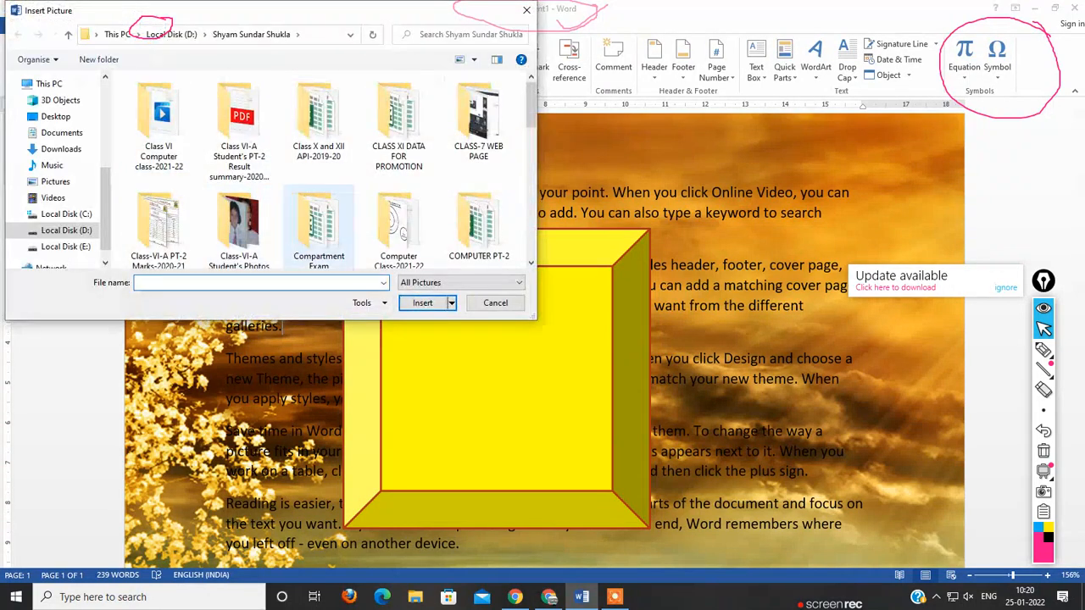
scroll(331, 169, down, 5)
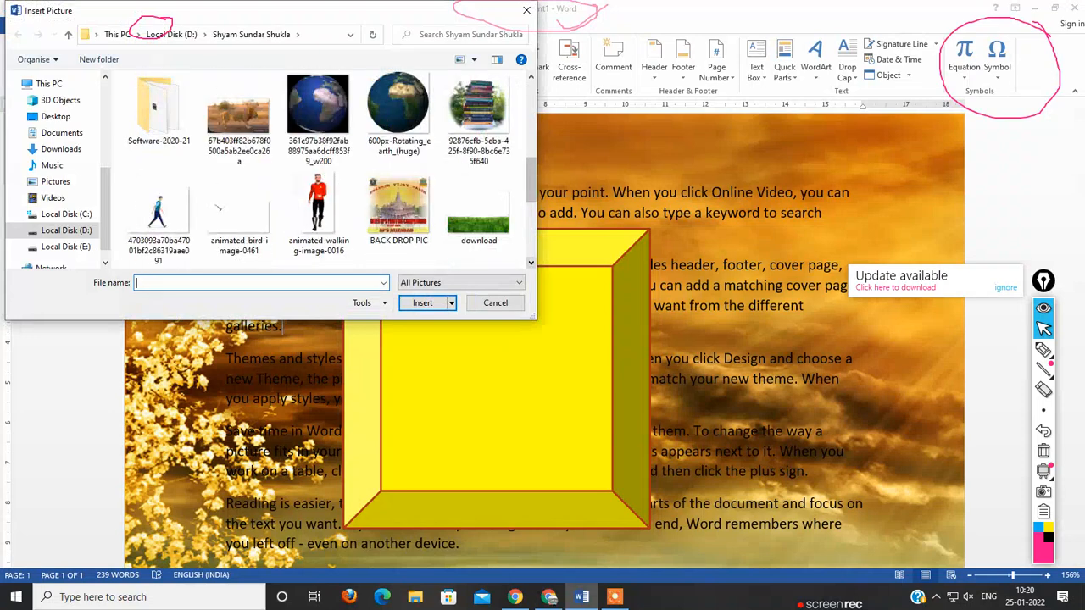
scroll(322, 170, down, 4)
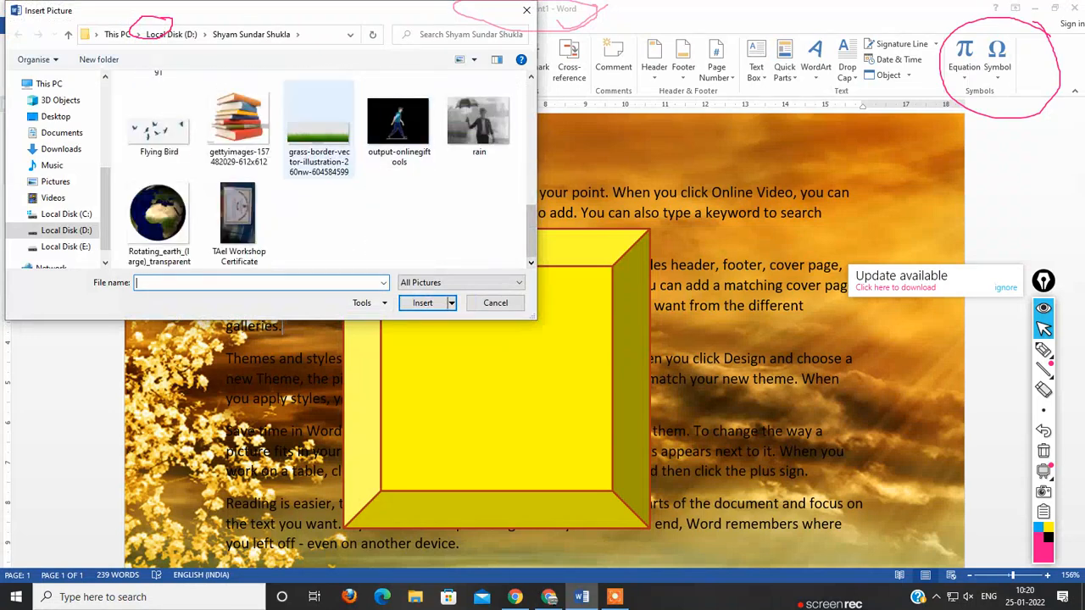
click(238, 125)
click(422, 303)
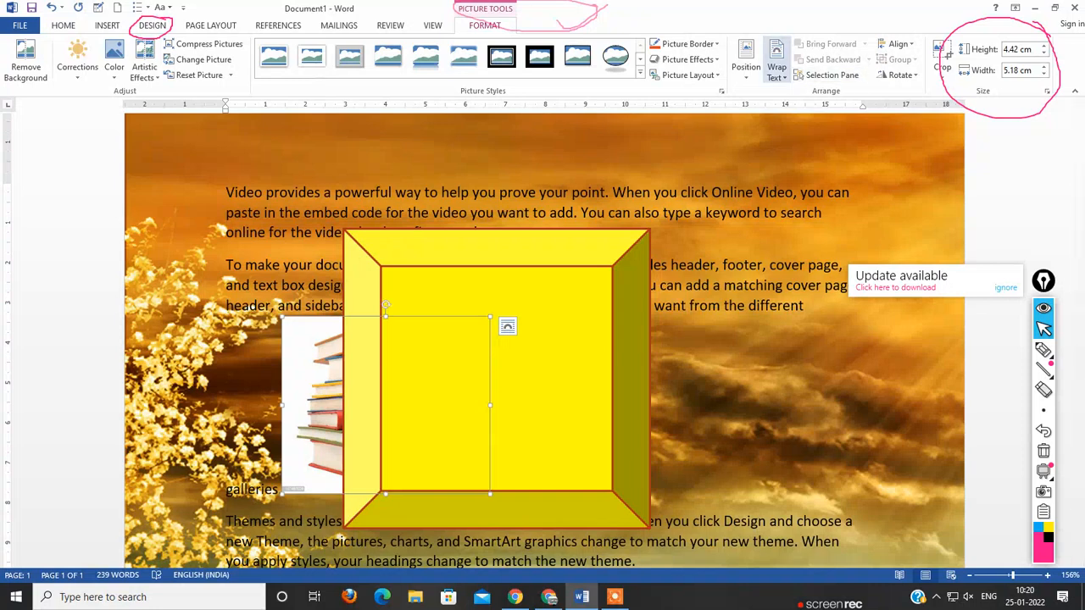
Step: Set the books picture's wrapping to In Front of Text, then move and stretch it to fill the yellow bevel shape's inner square
click(776, 68)
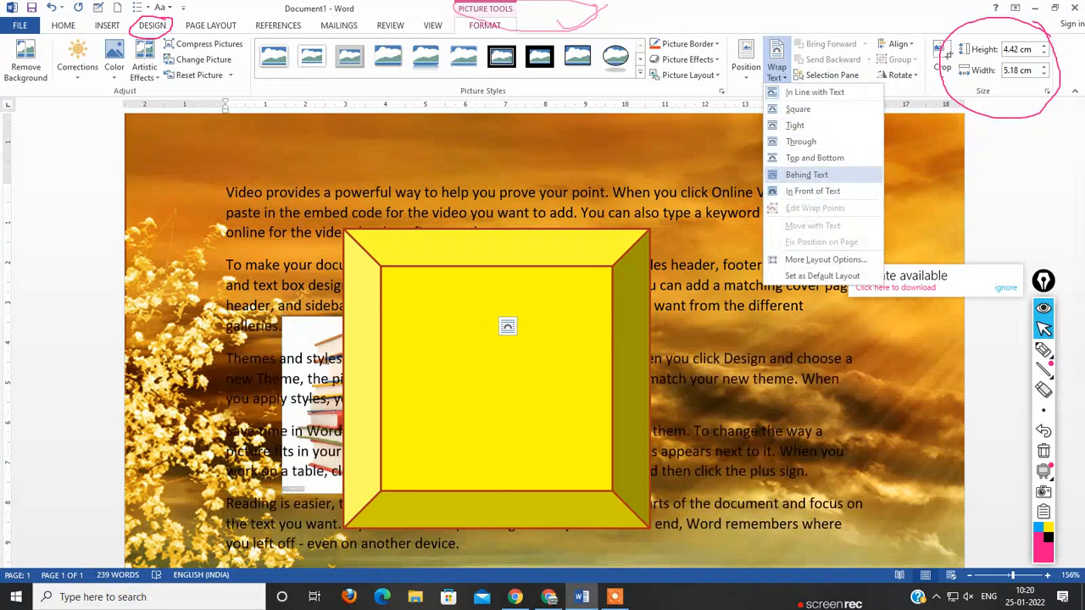
click(813, 191)
drag(385, 405, 485, 356)
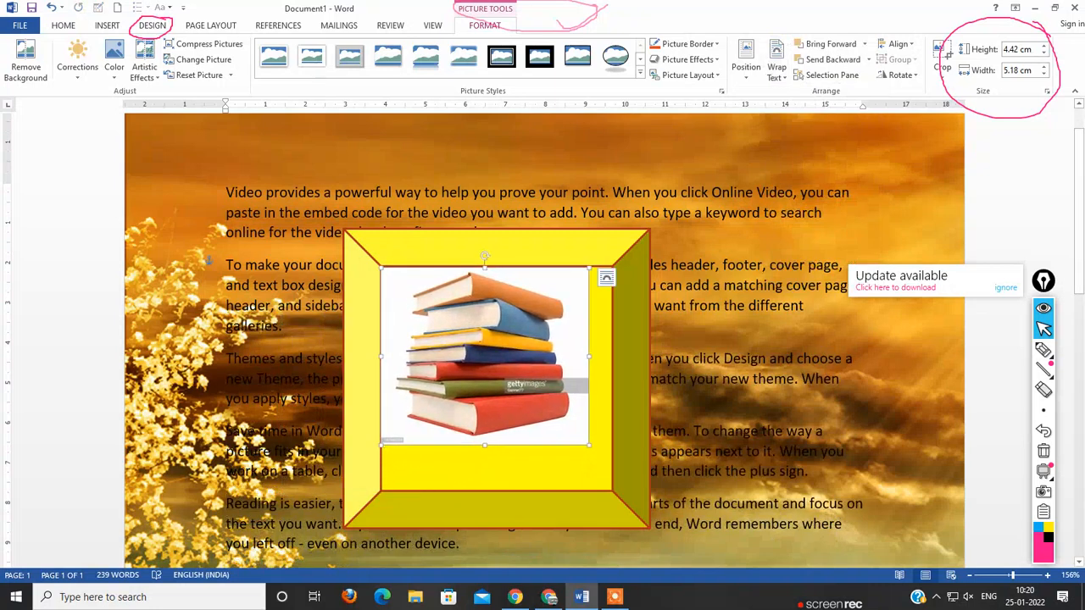
drag(589, 445, 611, 464)
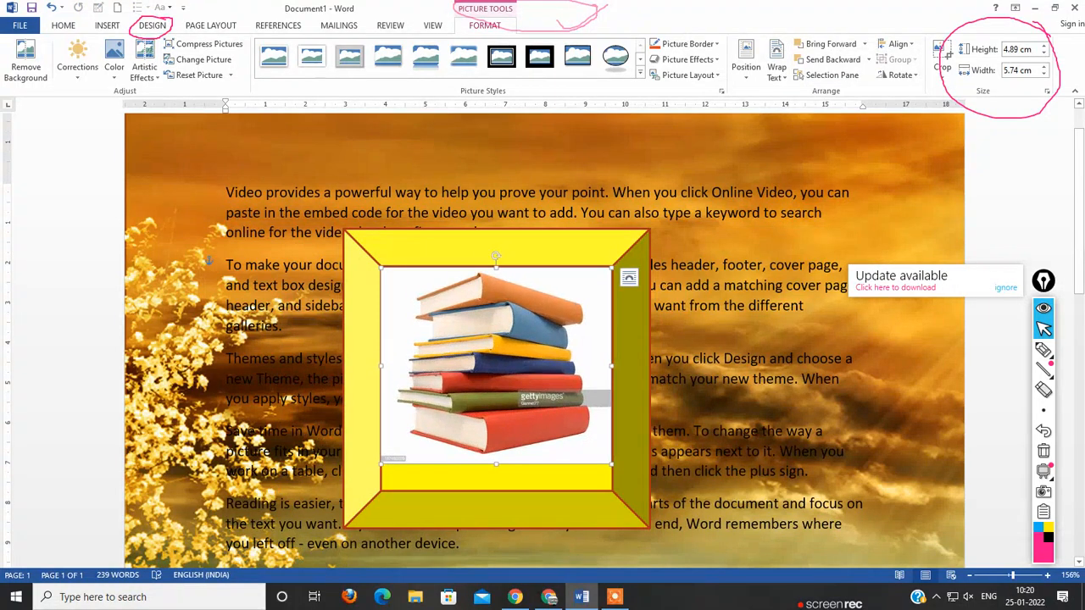
drag(496, 464, 496, 492)
click(729, 398)
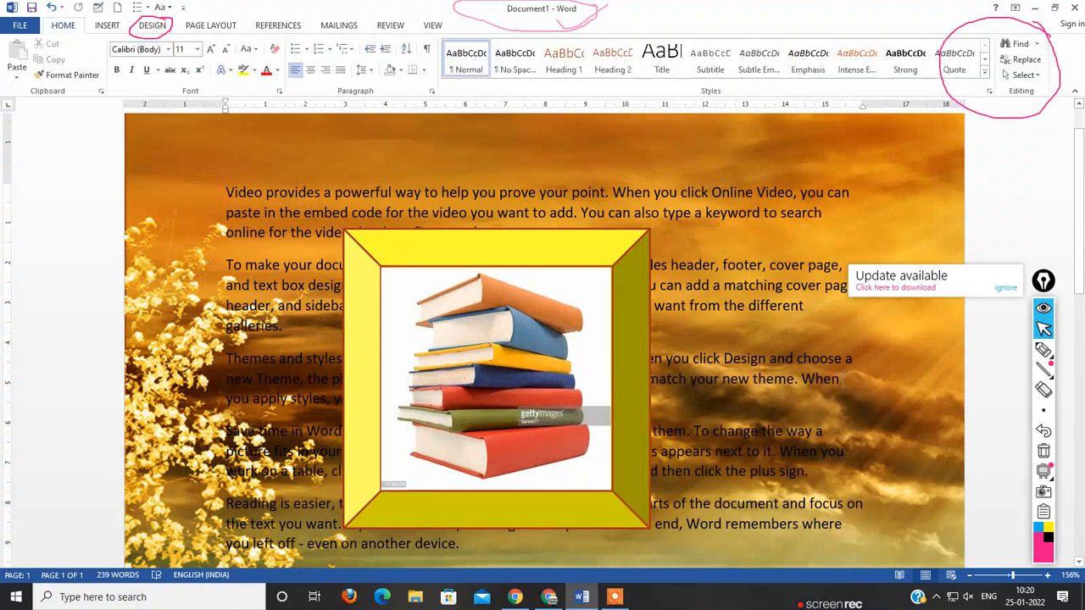
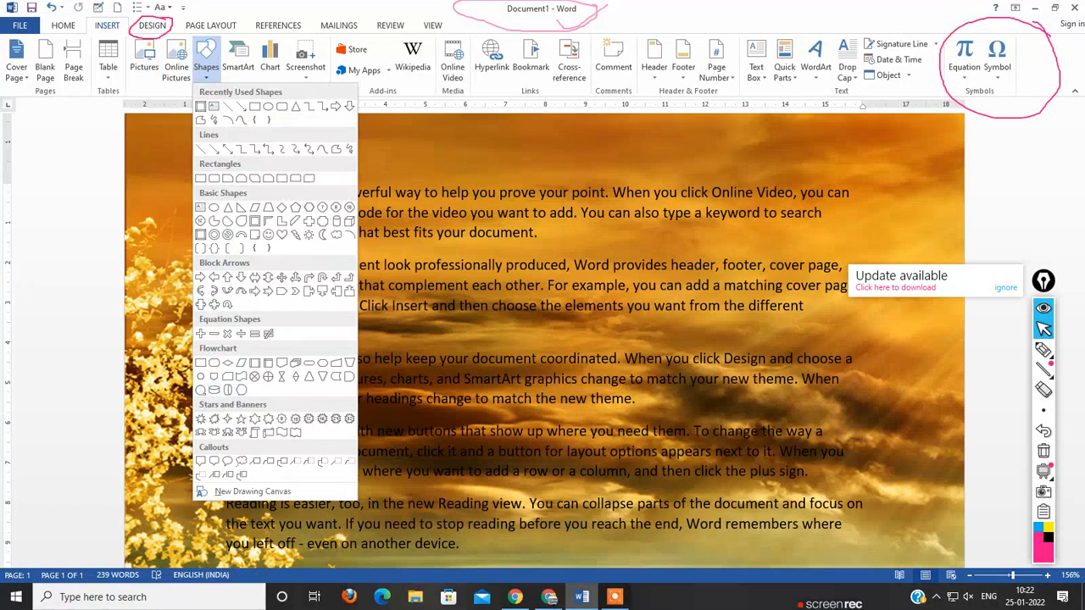
Step: Draw a heart shape about 6.67 cm high and 6.71 cm wide over the middle paragraphs of the page
click(268, 234)
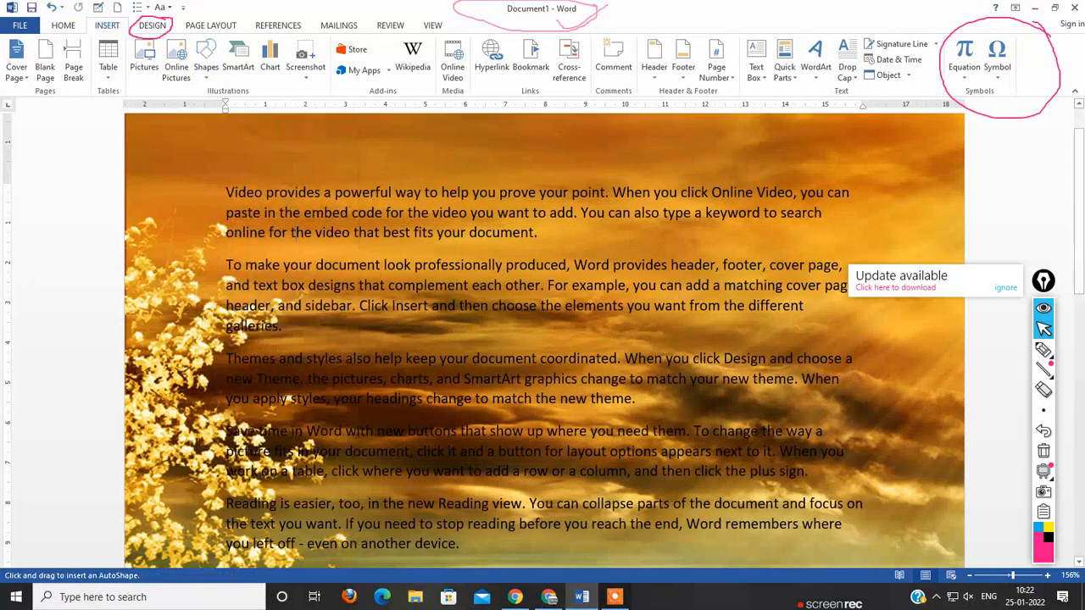
drag(386, 232, 656, 497)
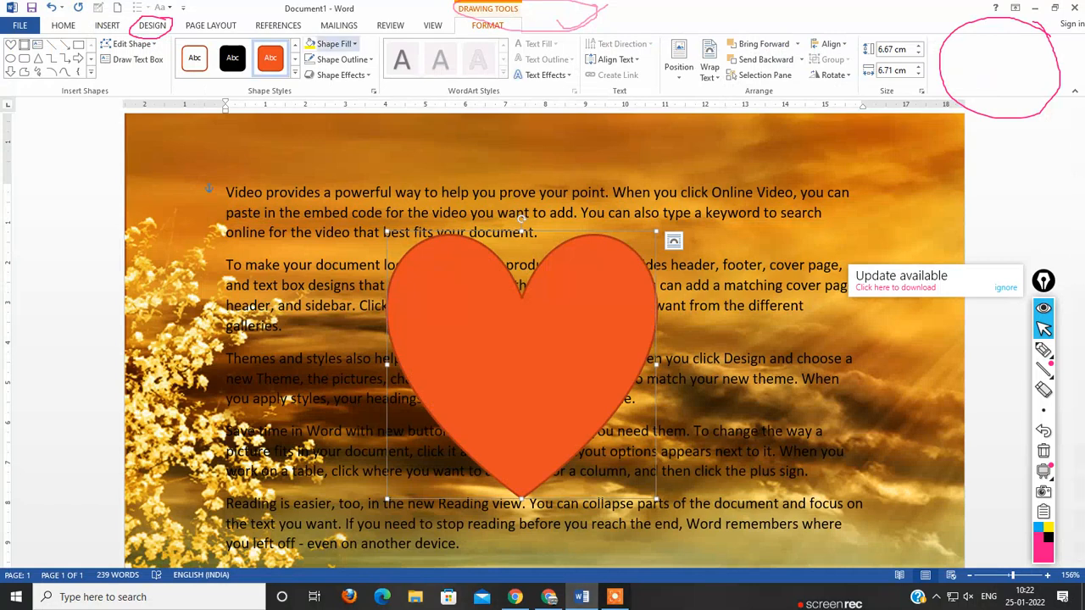
click(311, 44)
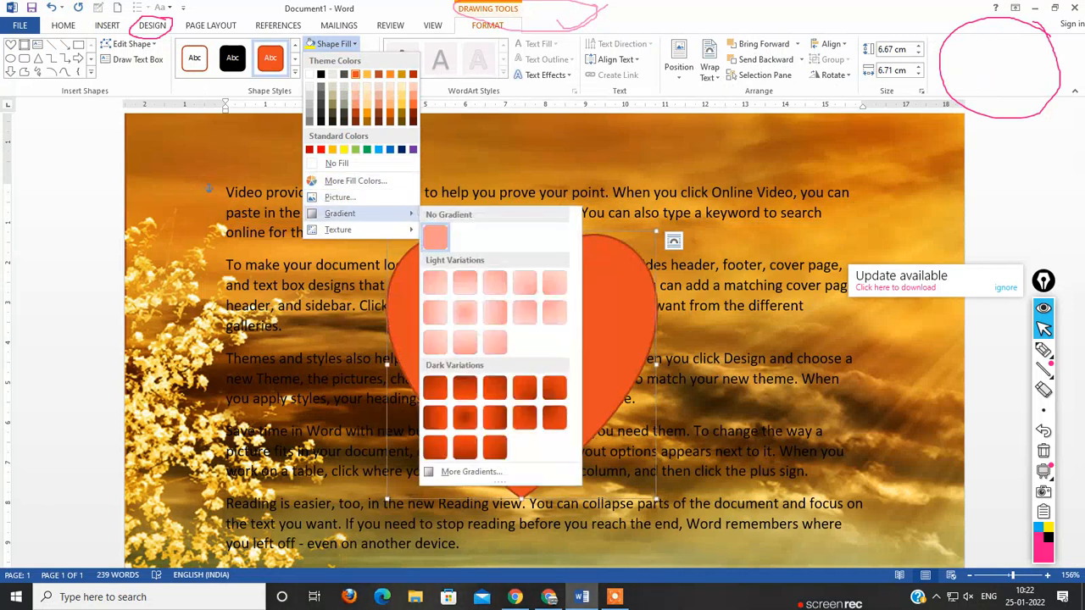
mouse_move(356, 213)
click(336, 44)
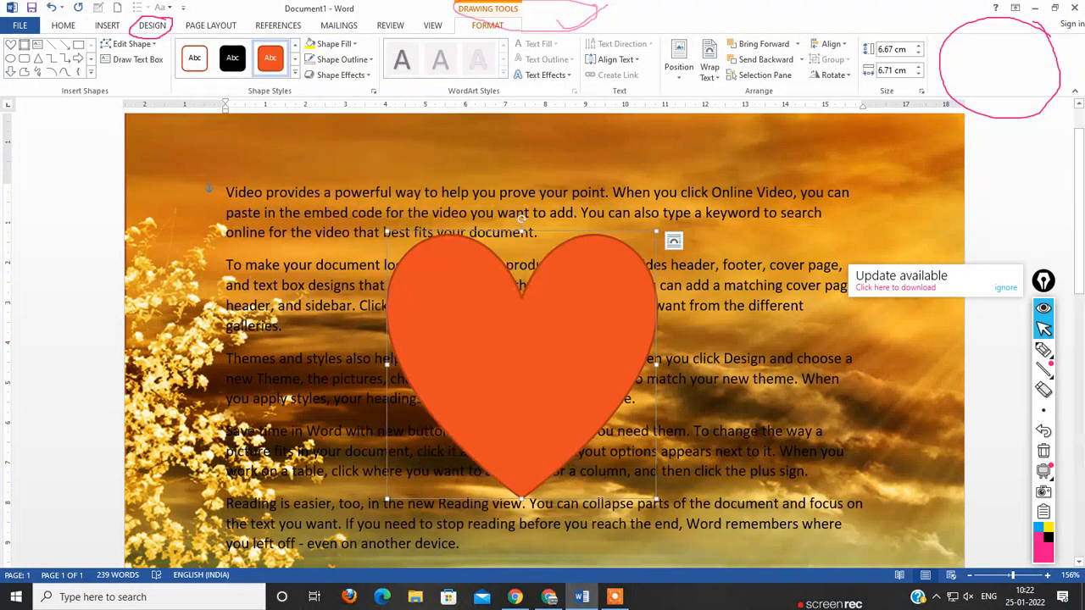
Step: Apply the Soft Round bevel effect to the orange heart shape
click(339, 75)
mouse_move(359, 279)
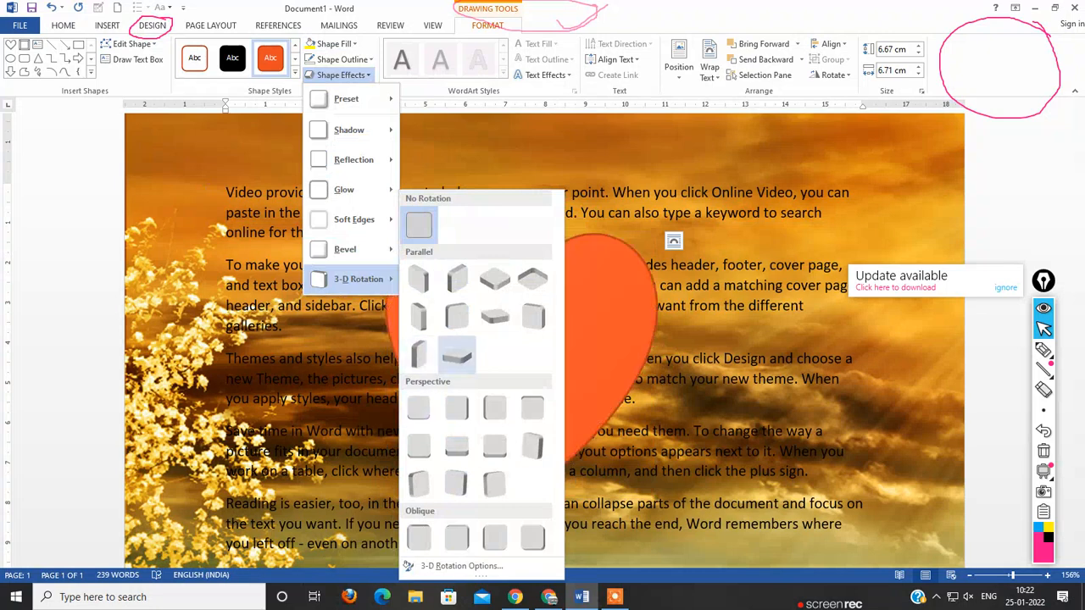
mouse_move(345, 249)
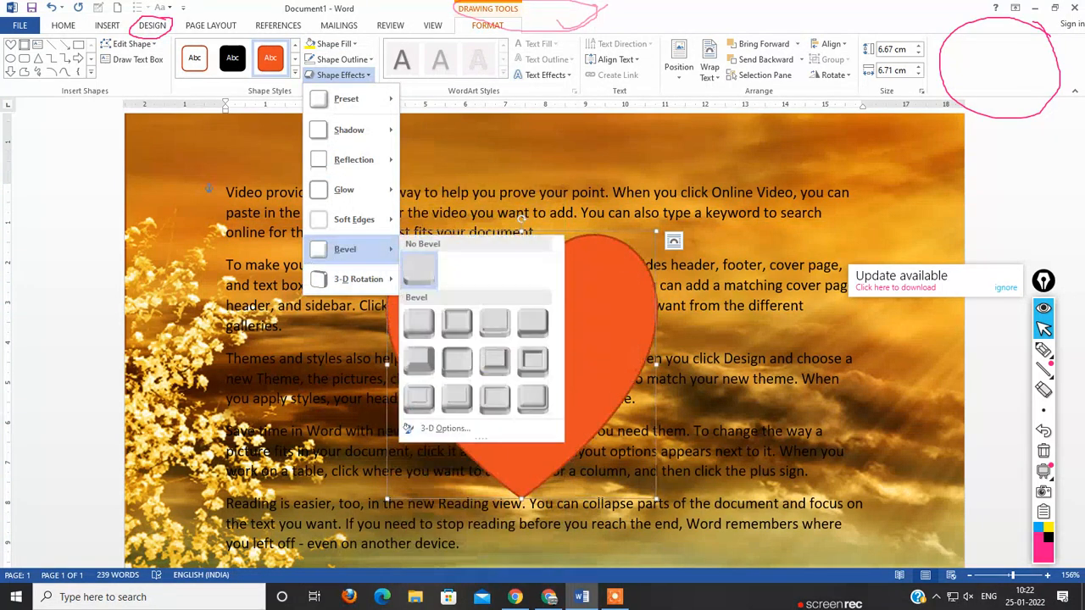
click(457, 360)
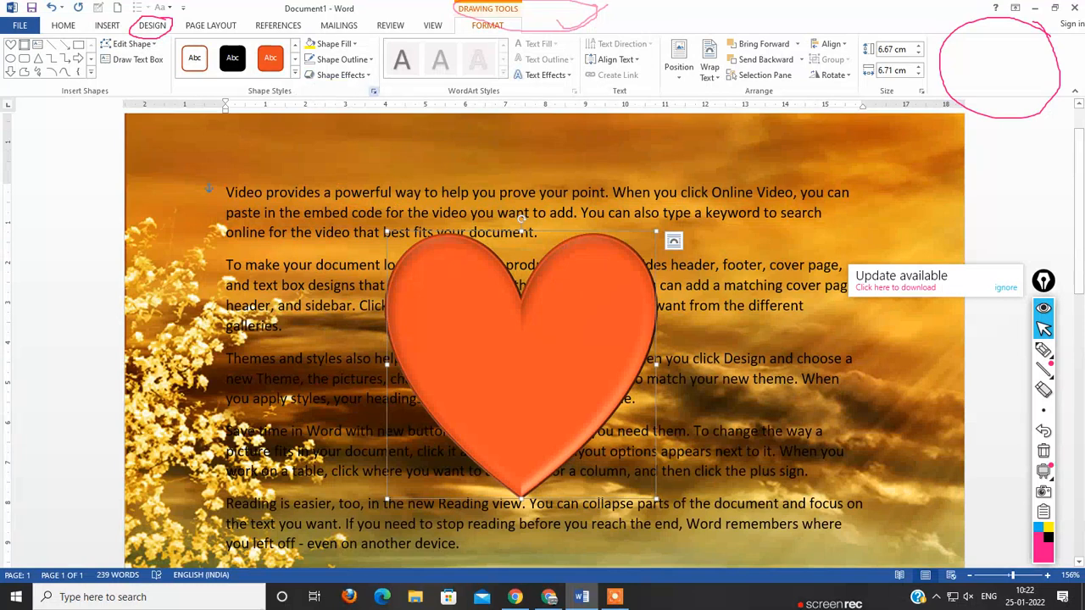
Step: Fill the heart with the lion picture file 67b403ff82b678f0500a5ab2ee0ca26a from the local disk
click(348, 43)
click(339, 196)
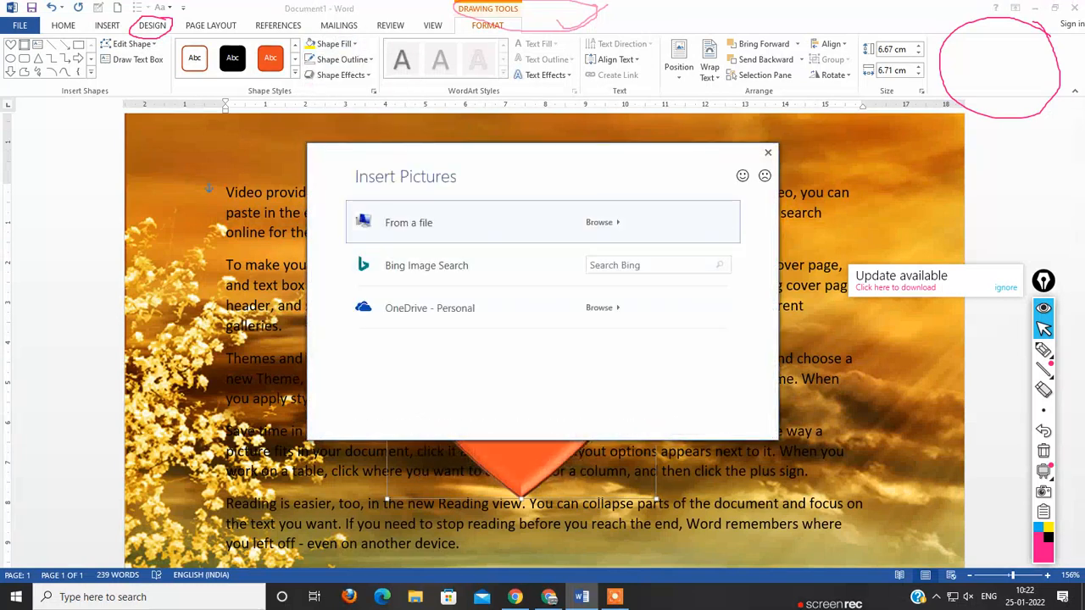
click(599, 222)
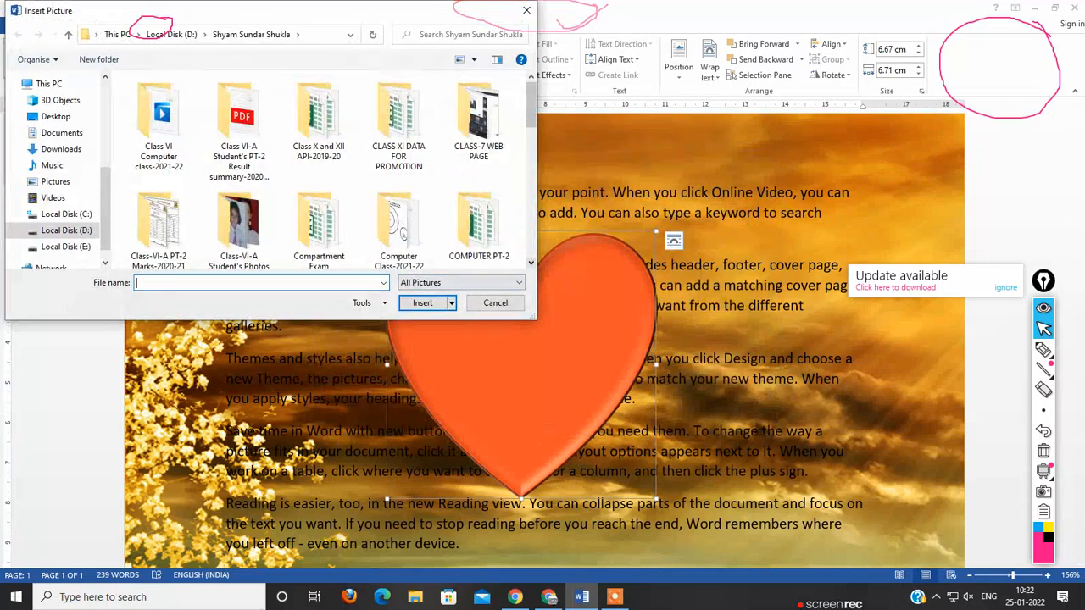
scroll(322, 169, down, 5)
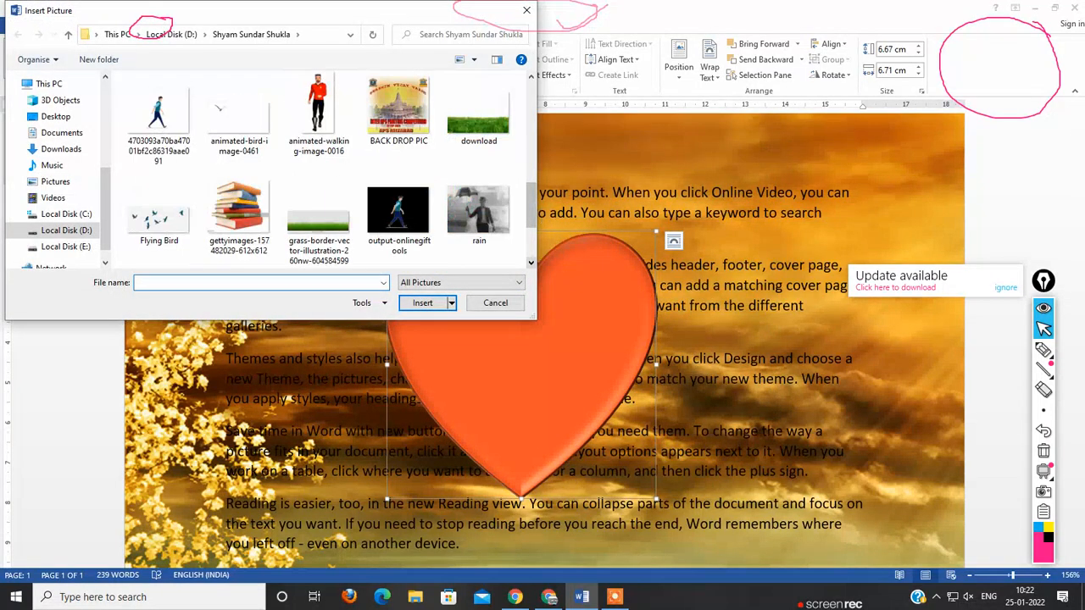
scroll(397, 218, up, 3)
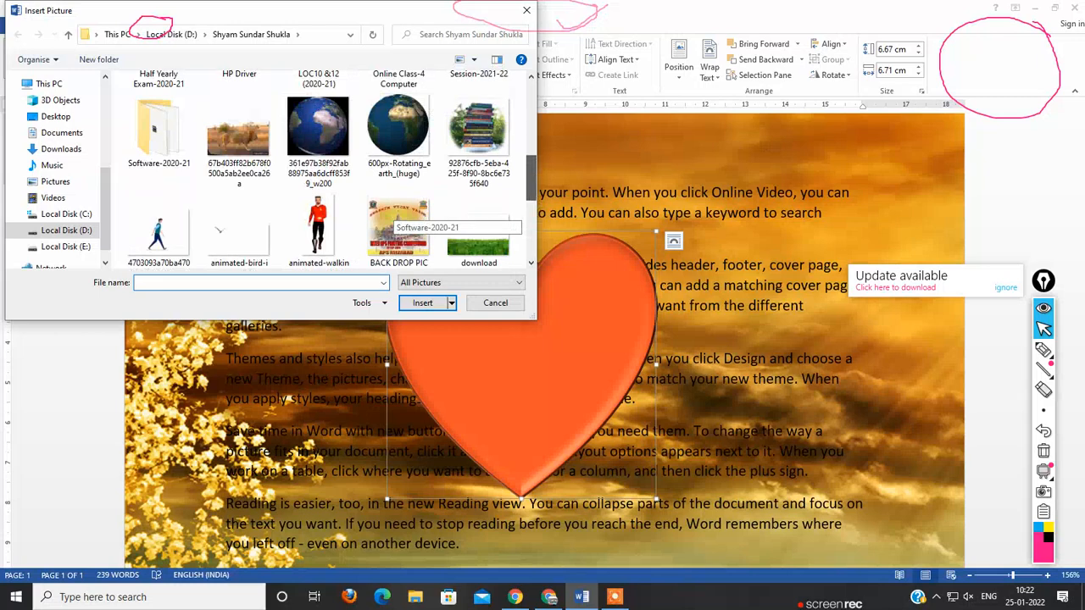
mouse_move(532, 178)
mouse_down()
mouse_move(531, 188)
mouse_move(531, 174)
mouse_up()
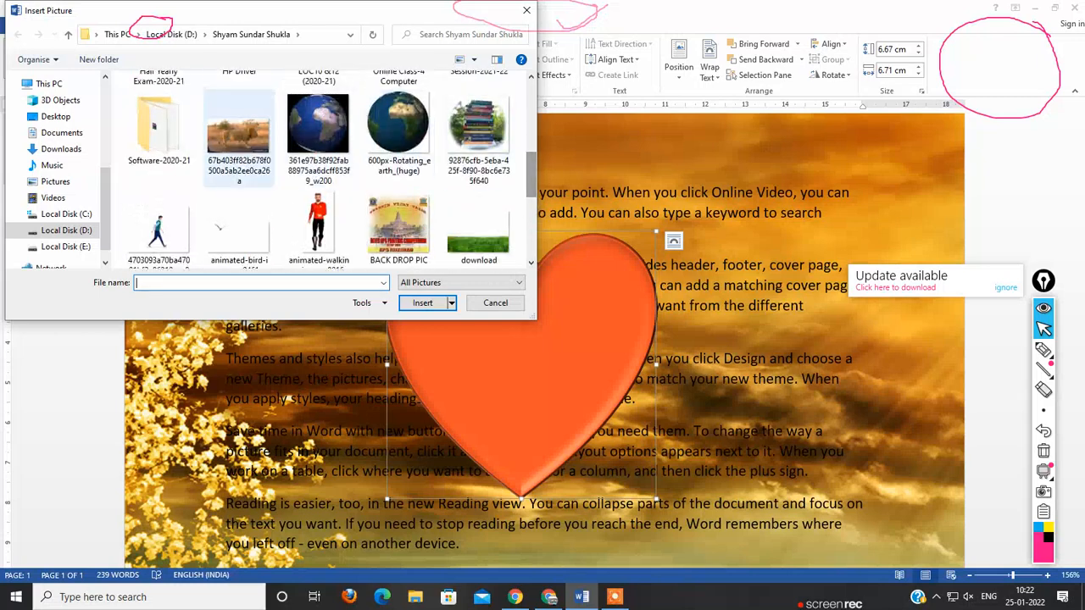
click(239, 136)
click(422, 303)
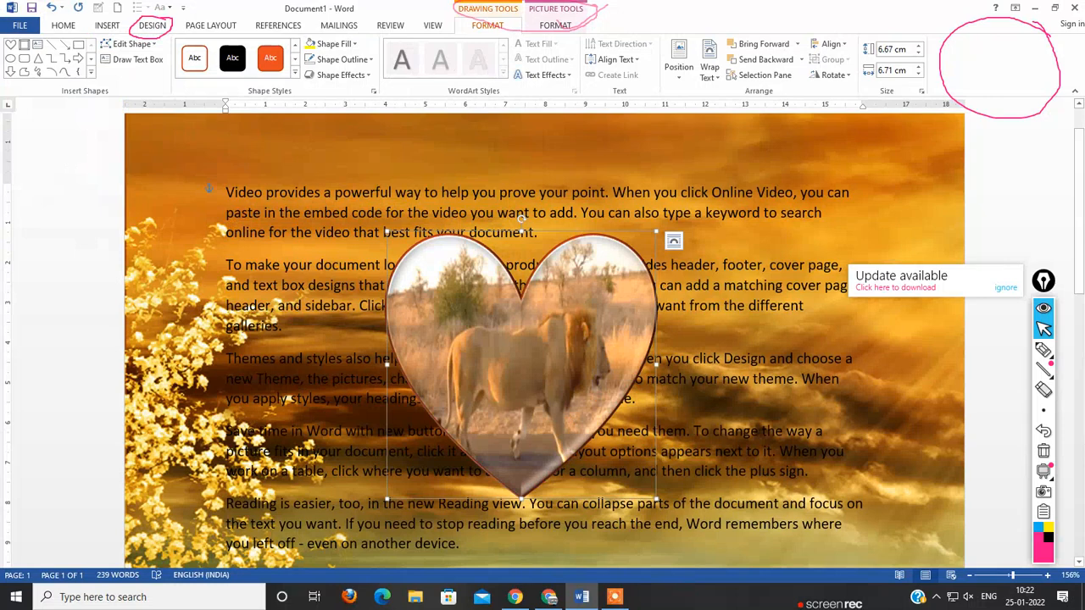
Step: Shrink the lion-filled heart to about 3.45 cm by 4.84 cm and place it over the last two paragraphs
drag(521, 364, 483, 318)
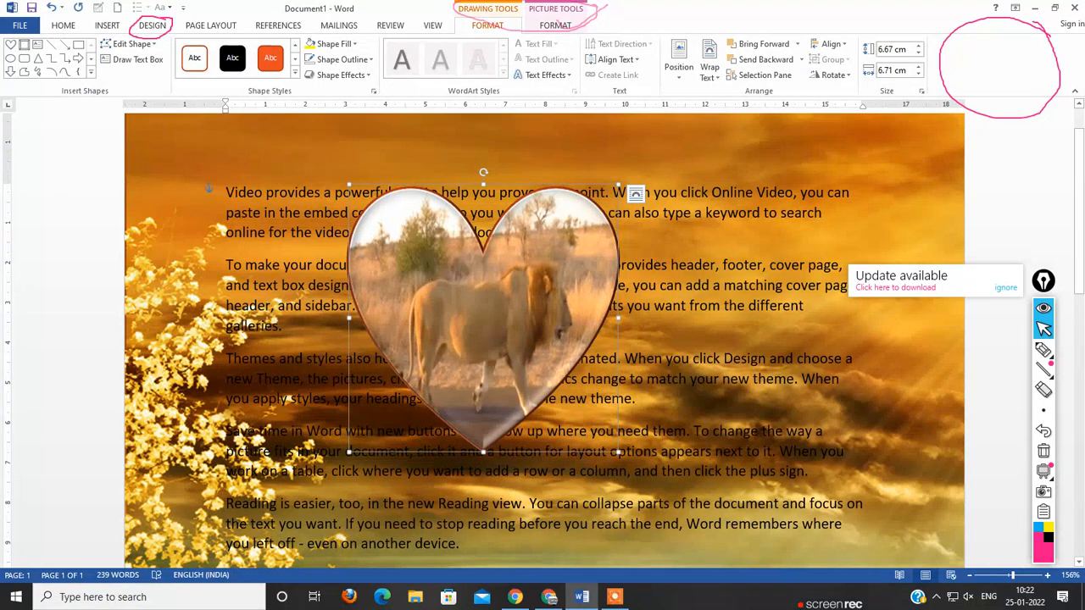
drag(349, 185, 422, 314)
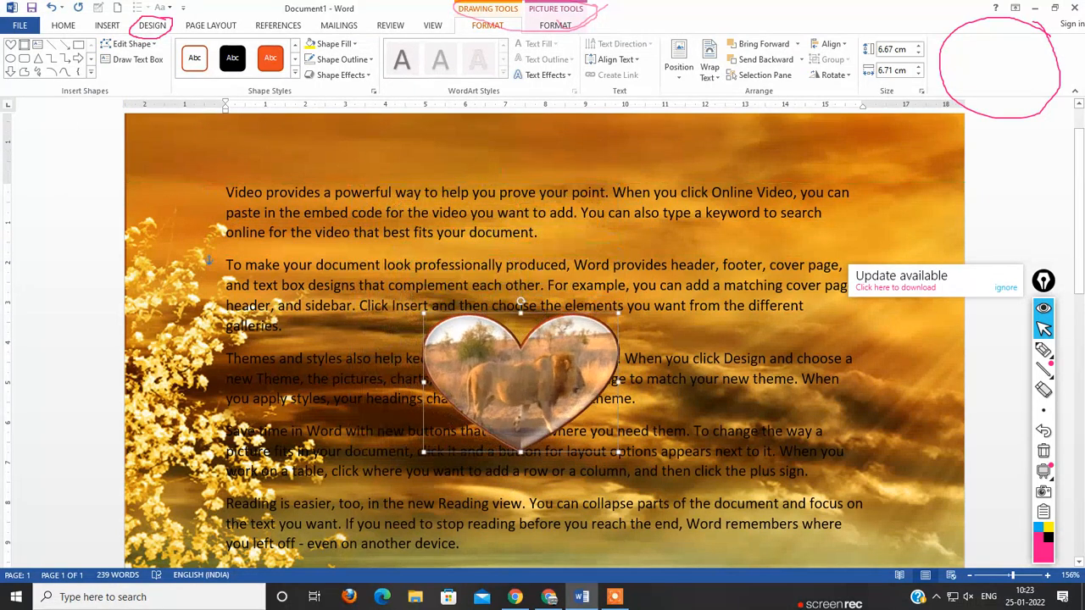
drag(521, 381, 494, 462)
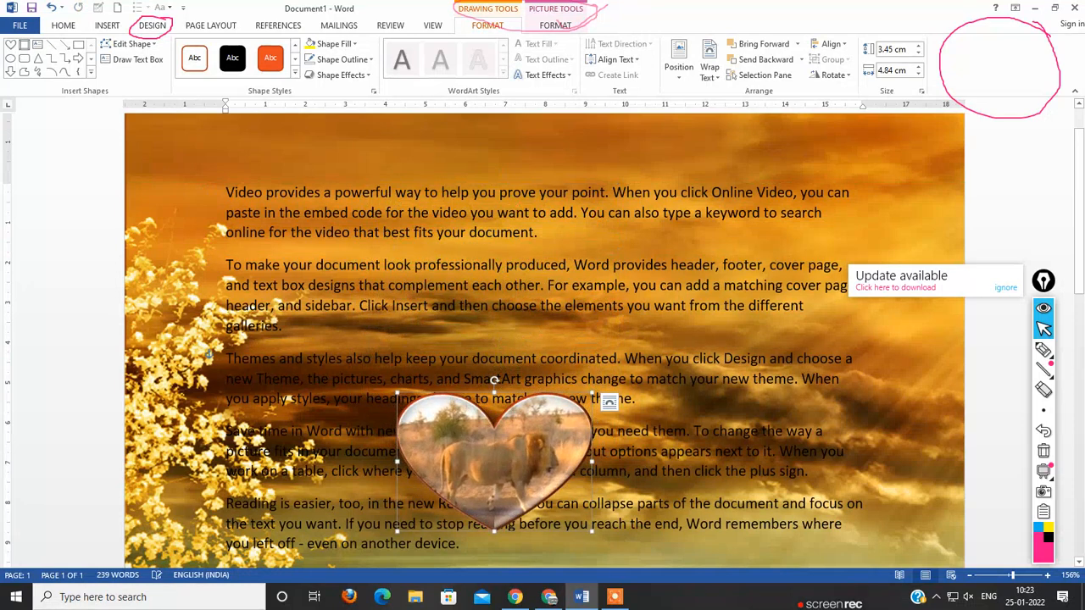
Step: Apply the Perspective Contrasting Left 3-D rotation to the lion-filled heart
click(341, 74)
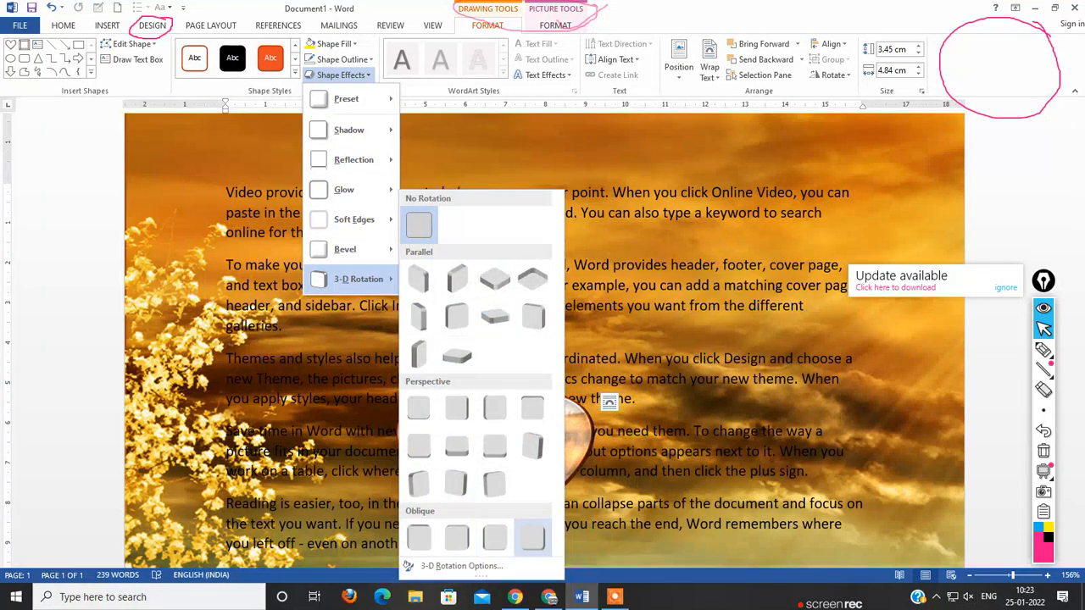
click(532, 445)
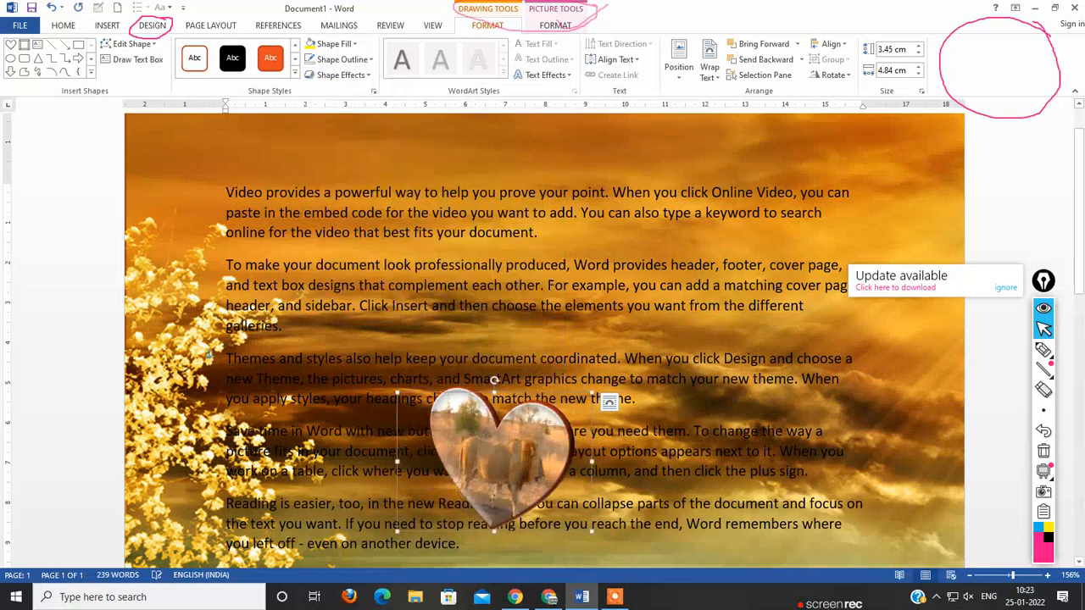
Step: Shrink the heart to about 3.3 cm by 4.59 cm and reposition it over the first two paragraphs
drag(494, 498, 841, 248)
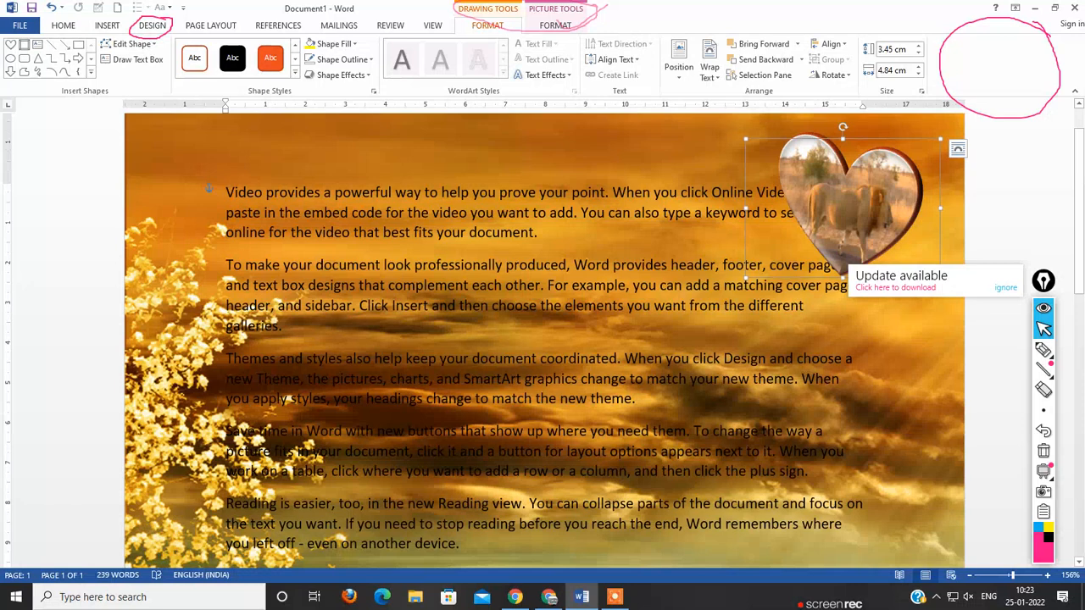
drag(745, 139, 755, 156)
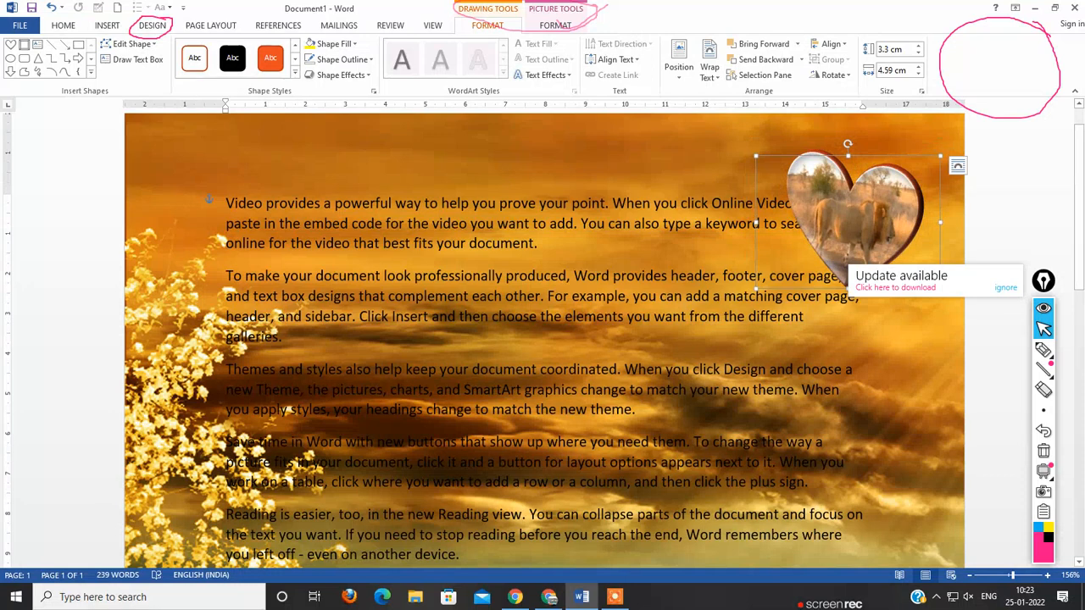
drag(854, 211, 549, 289)
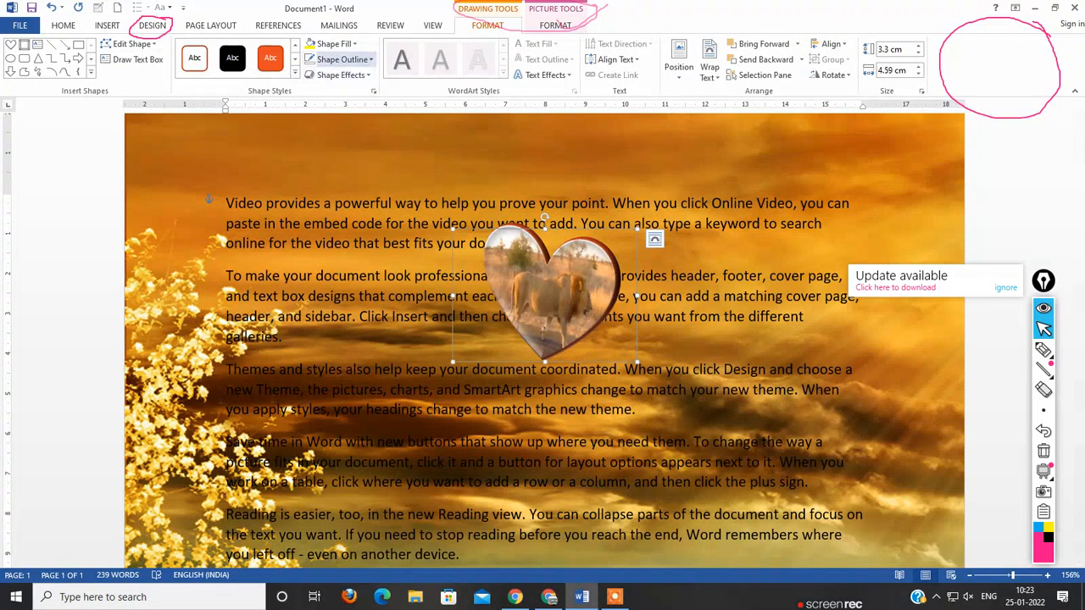
Step: Replace the heart's picture fill with the first waterfall image from a Bing image search for "Natural"
click(310, 43)
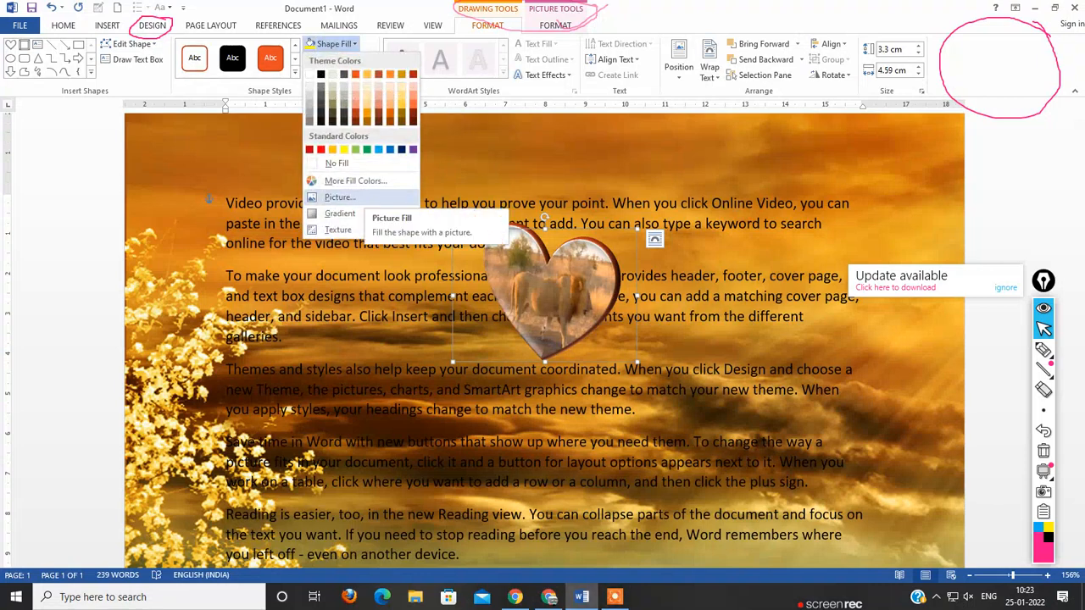
click(353, 198)
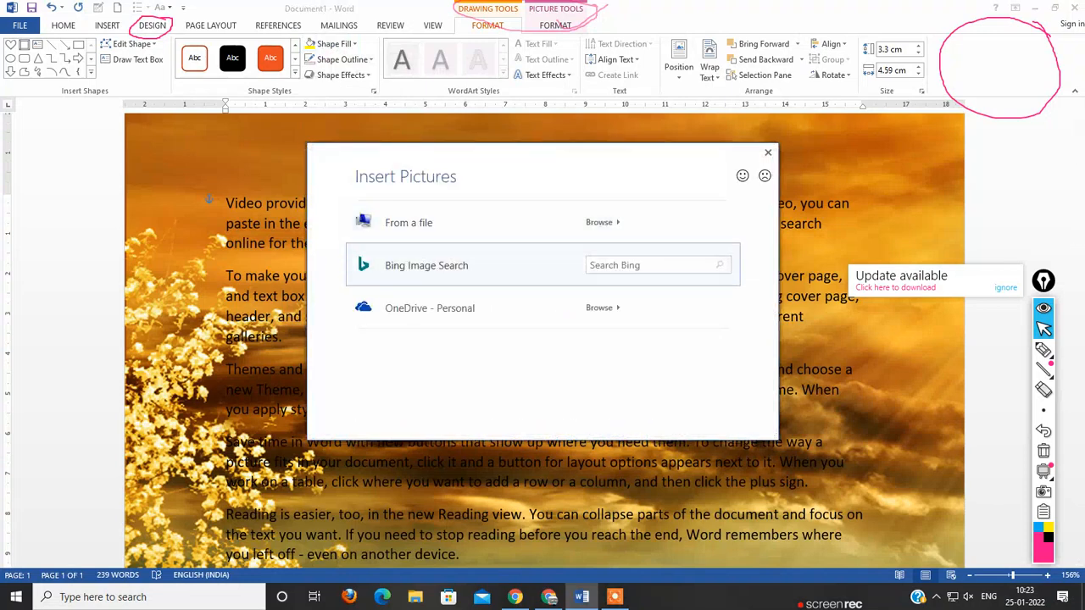
click(426, 265)
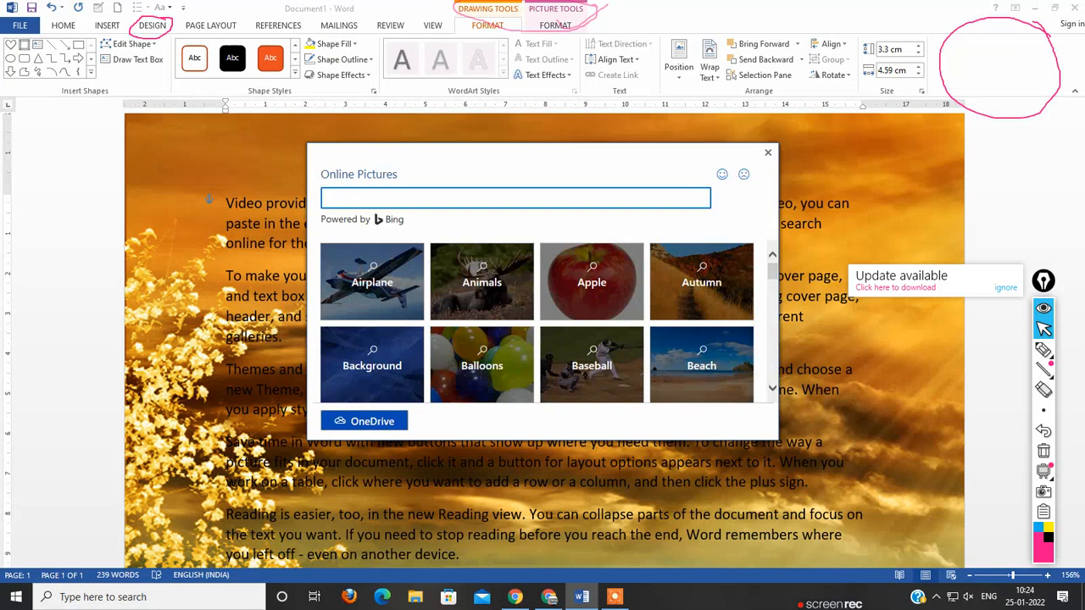
text(Natural)
key(Return)
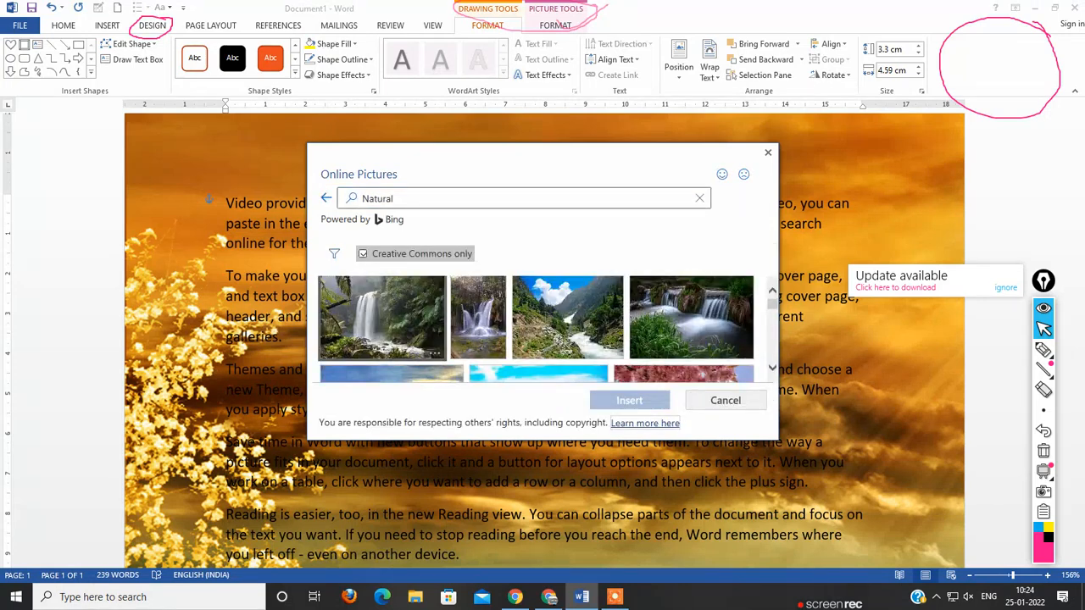
click(382, 317)
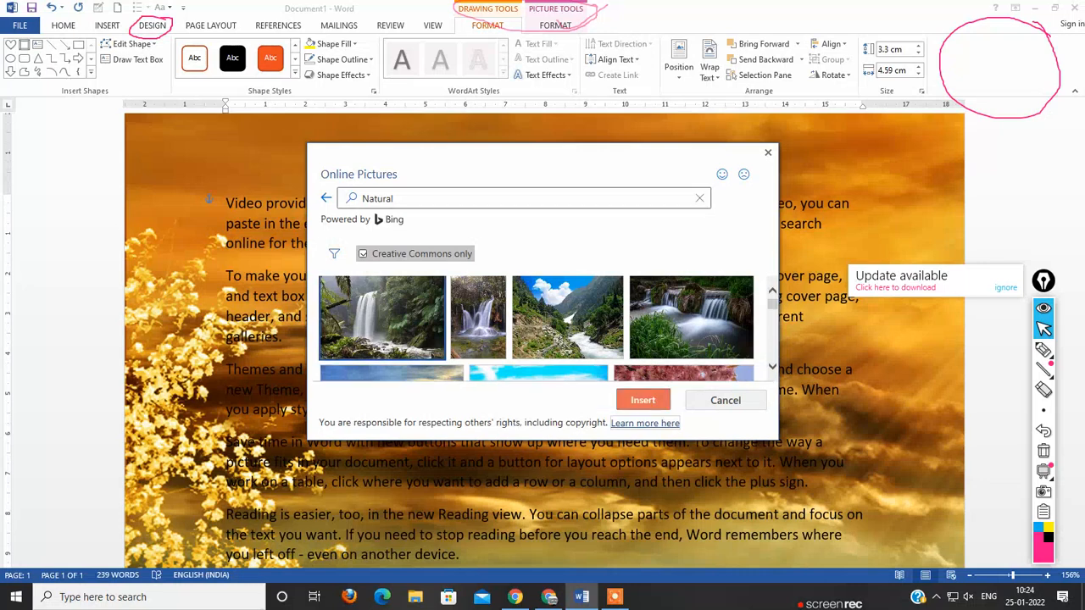
key(Return)
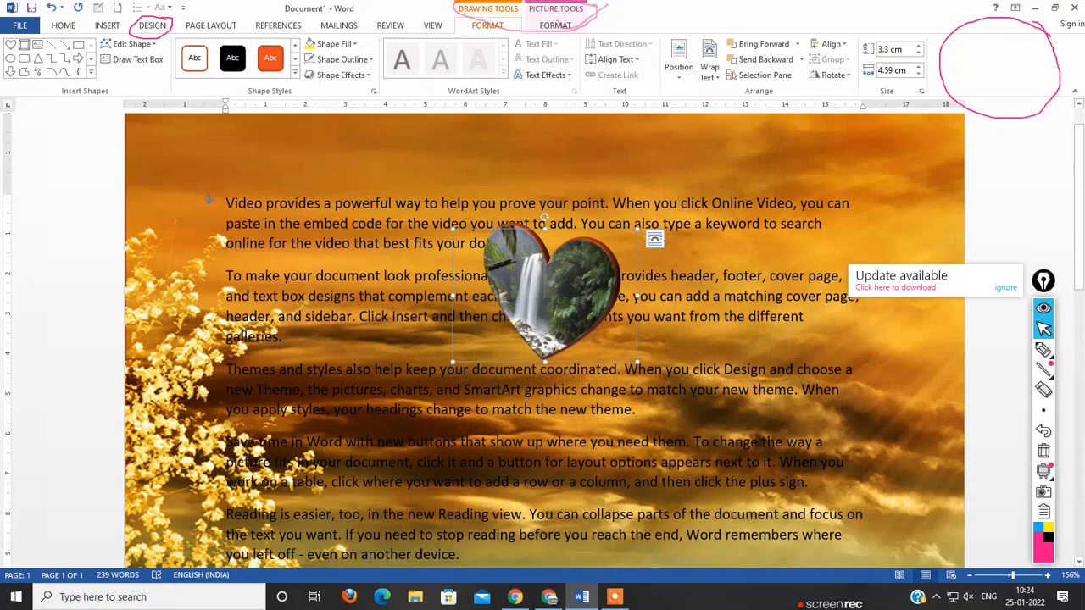
Step: Enlarge the waterfall heart to about 6.3 cm by 6.89 cm and deselect it
drag(453, 363, 360, 481)
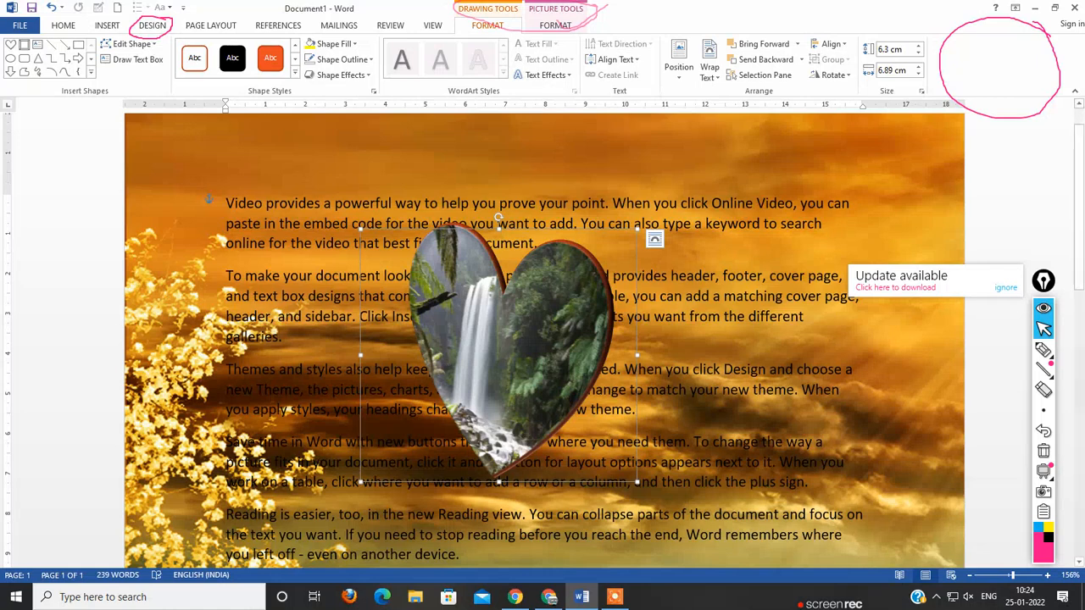
click(737, 339)
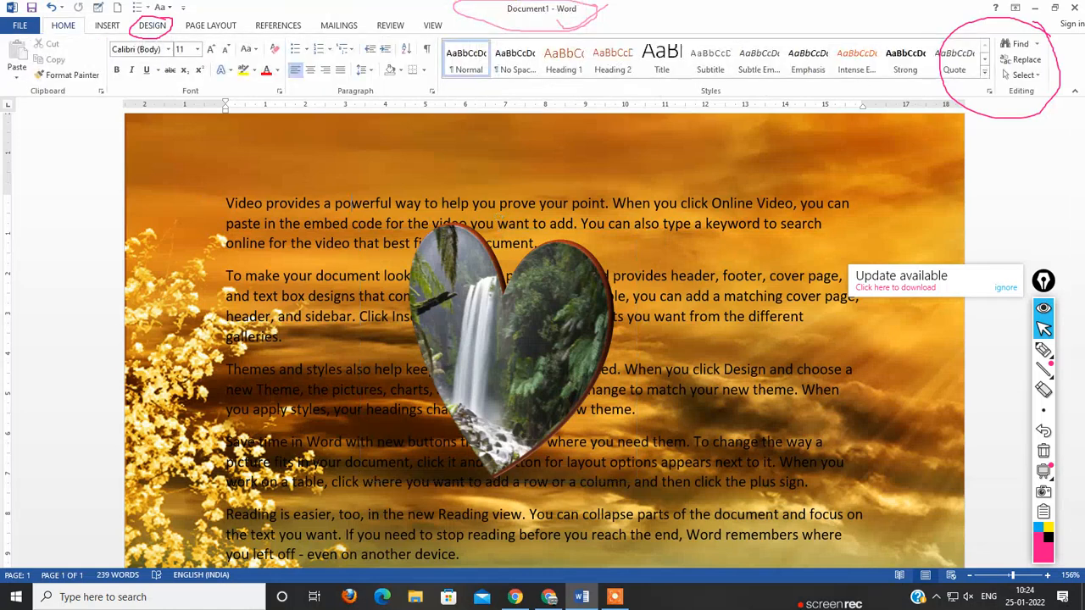
click(107, 24)
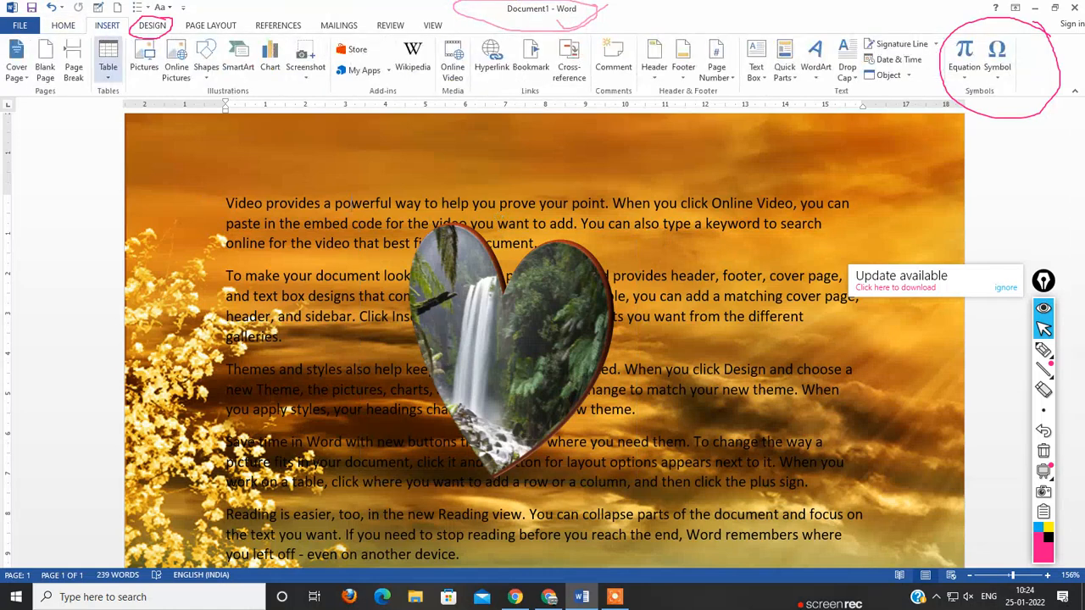
click(206, 64)
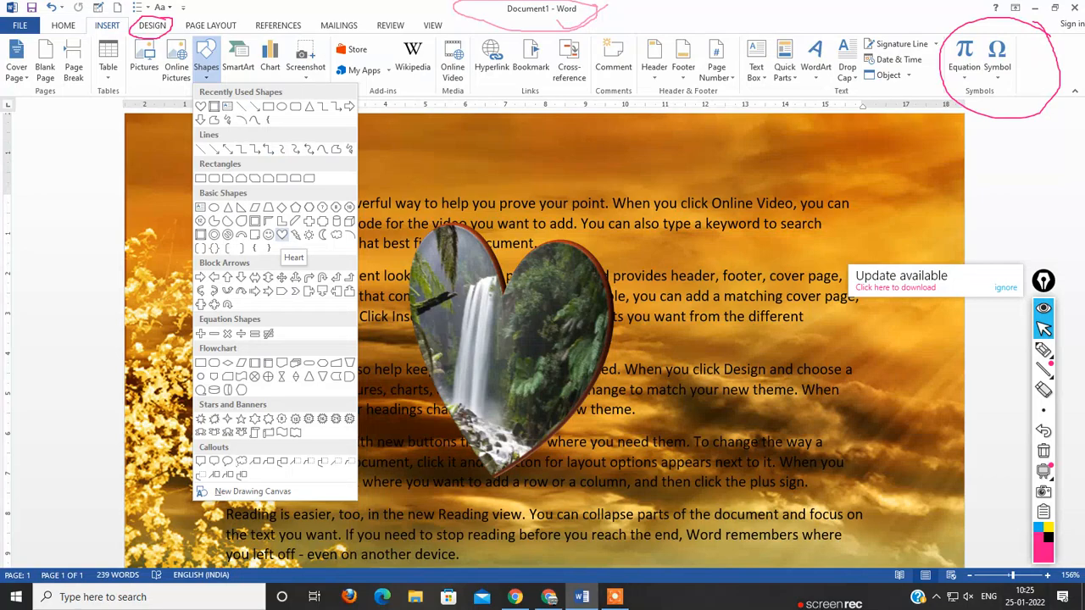
click(282, 235)
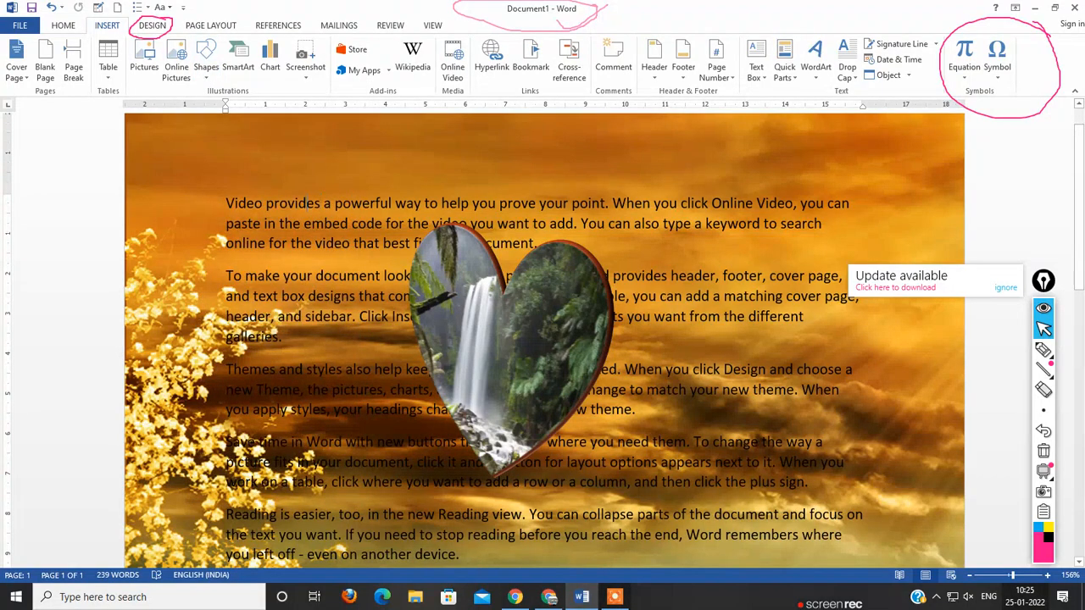
Step: Add an art page border of dark green pine trees to the whole document and check it along the page
scroll(542, 339, down, 10)
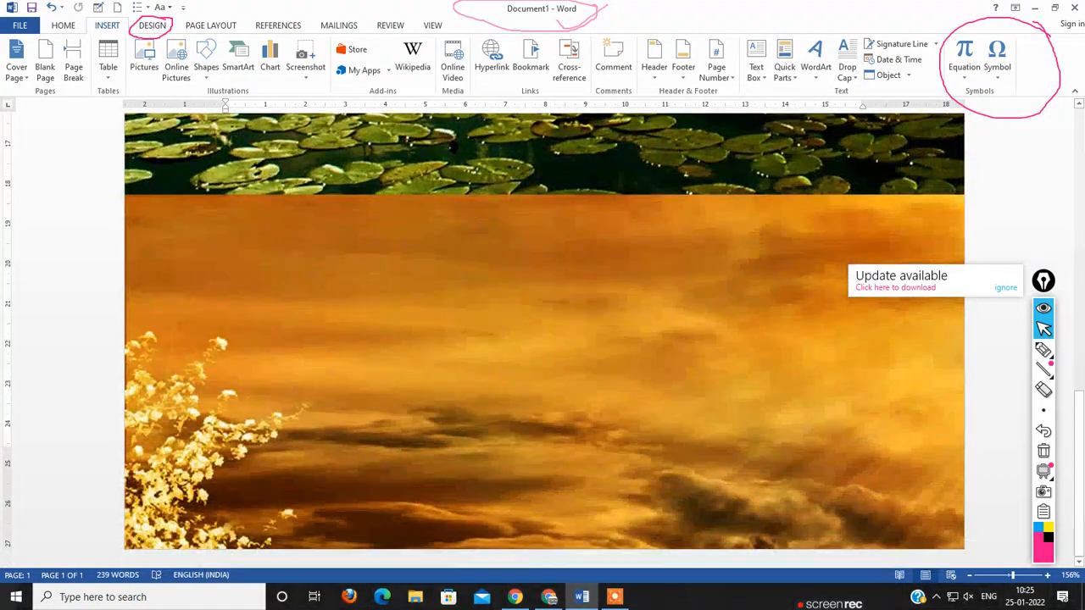
scroll(542, 339, up, 10)
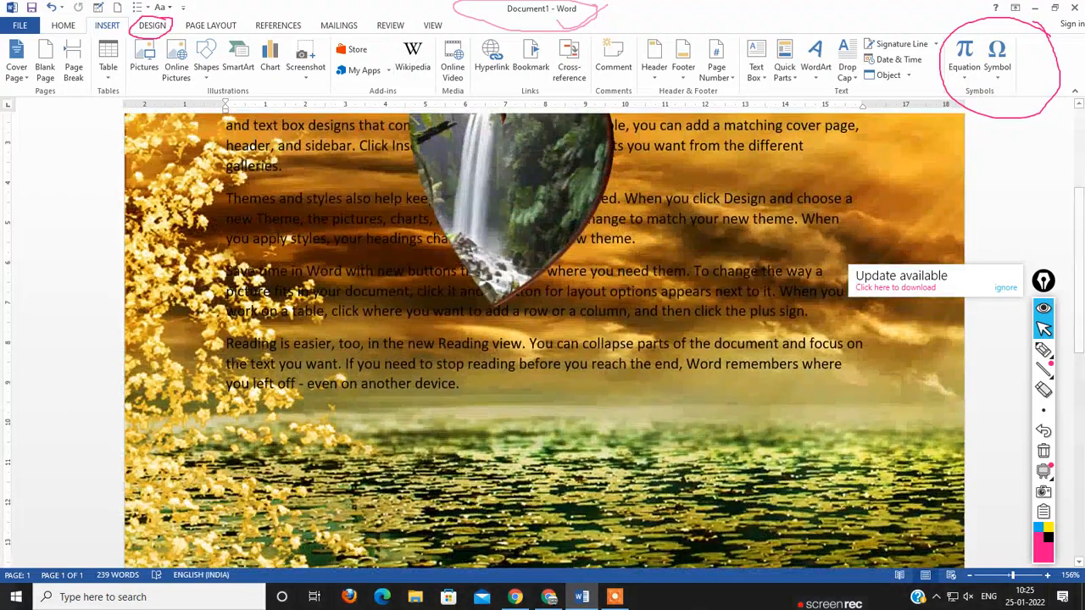
click(152, 25)
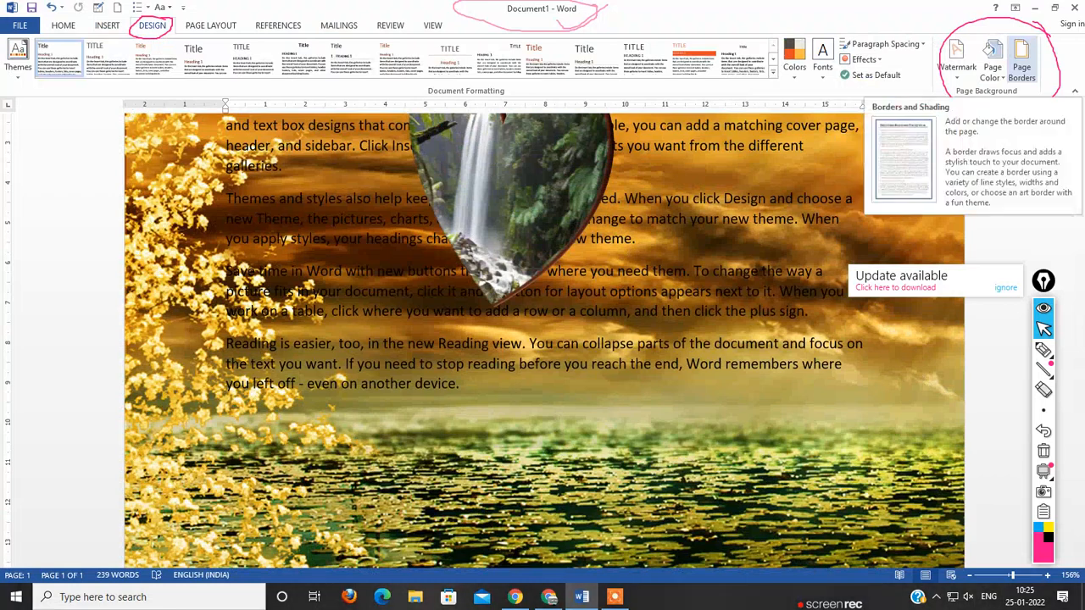
click(1021, 63)
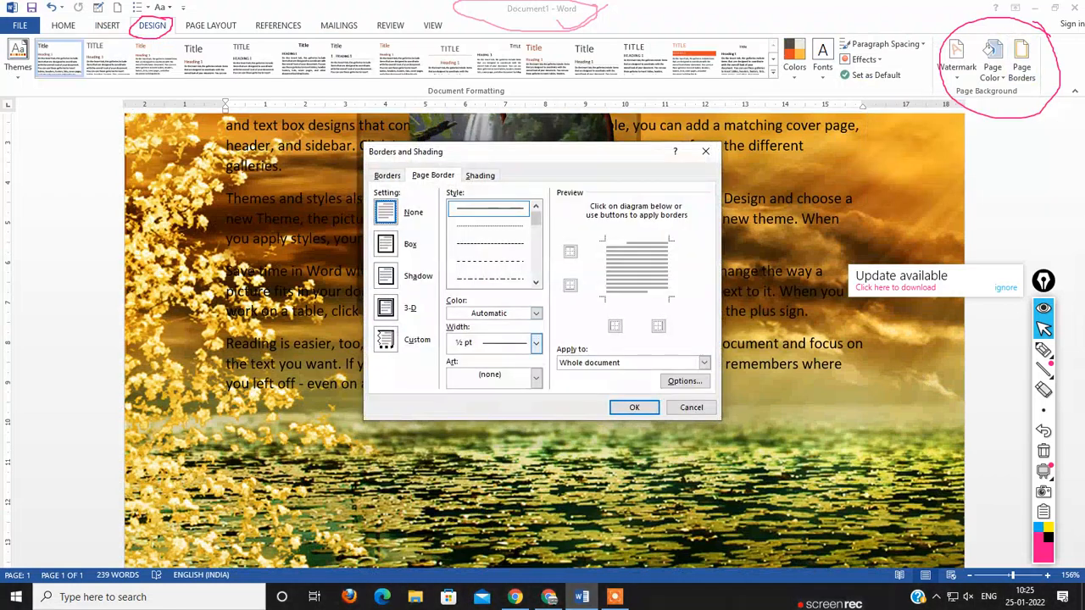
click(535, 376)
scroll(490, 468, down, 2)
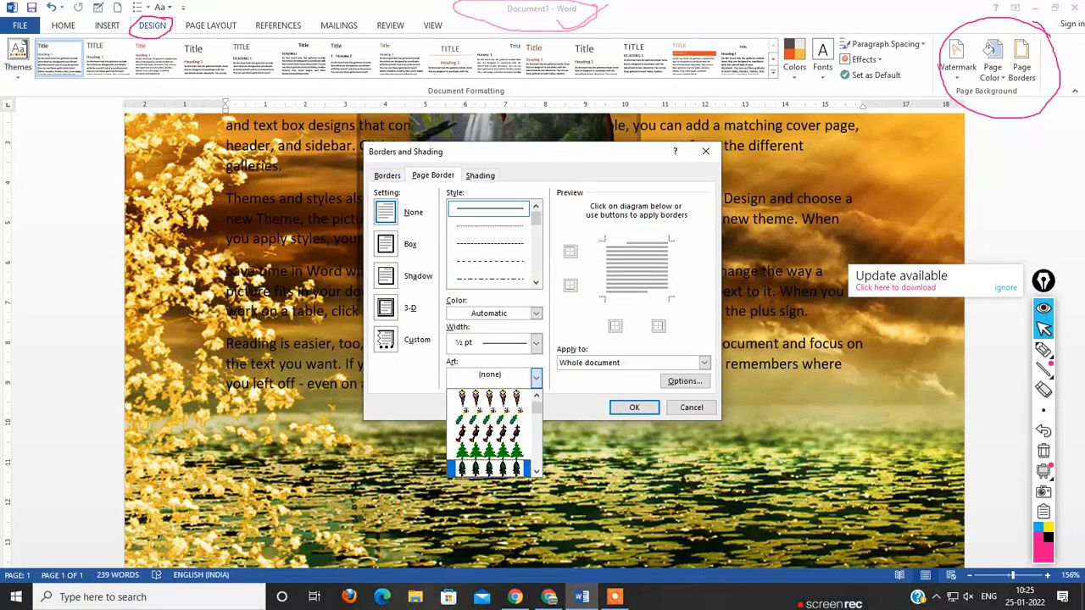
click(490, 468)
click(634, 407)
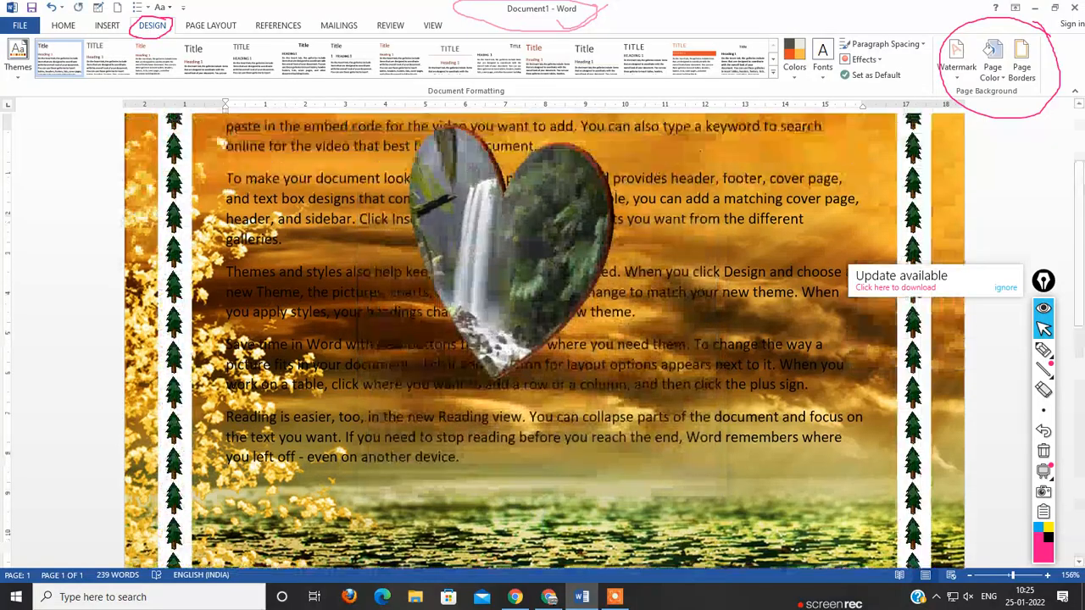
scroll(543, 339, up, 3)
scroll(542, 339, down, 10)
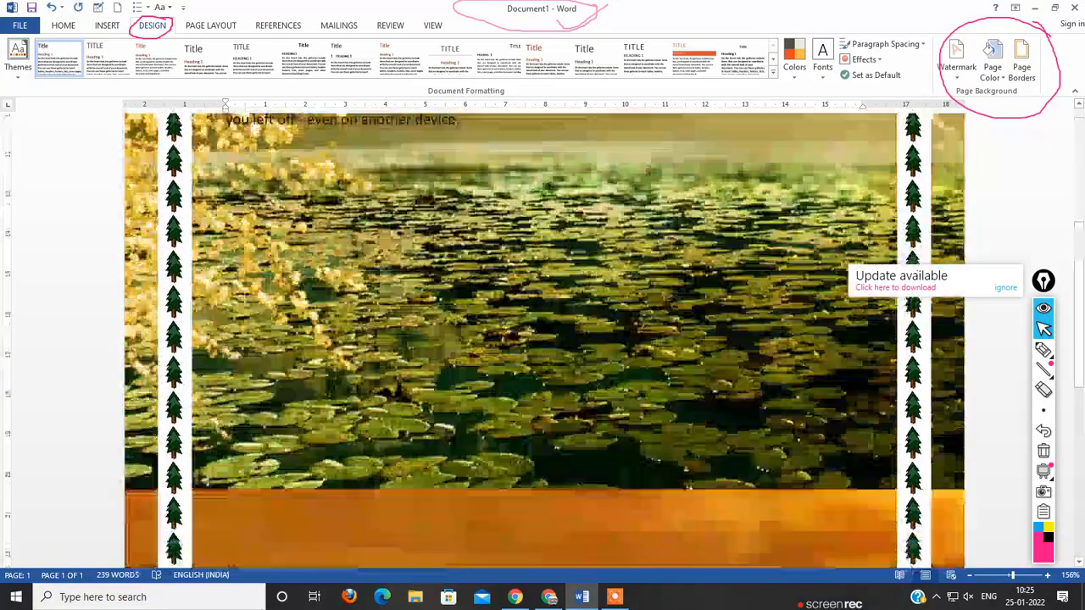
scroll(542, 339, up, 10)
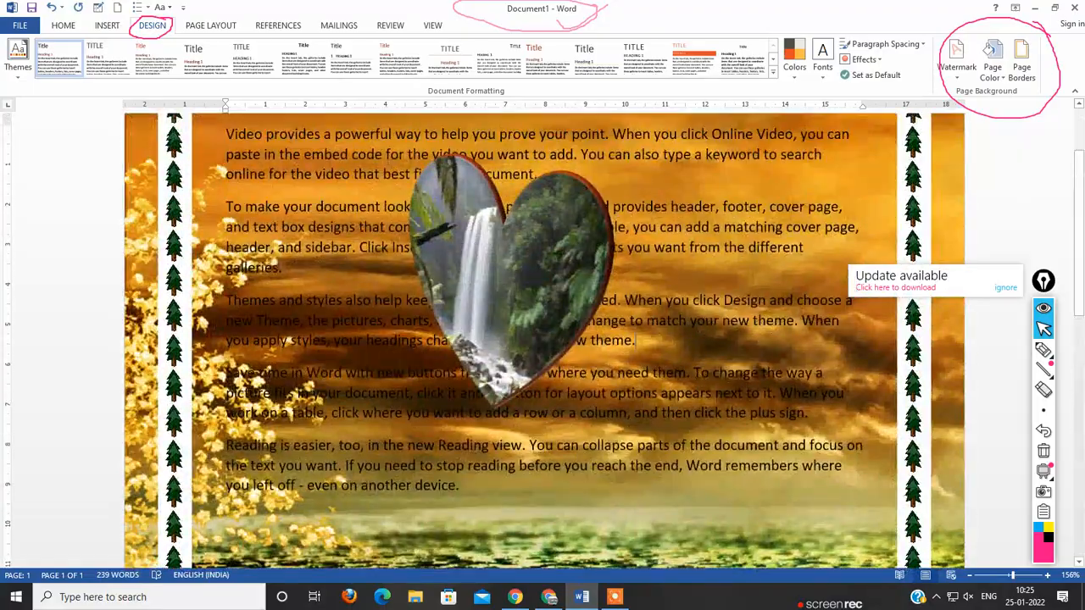
Step: Insert page breaks before the "Save time in Word" and "Reading is easier" paragraphs to spread the text over three pages
scroll(543, 339, down, 15)
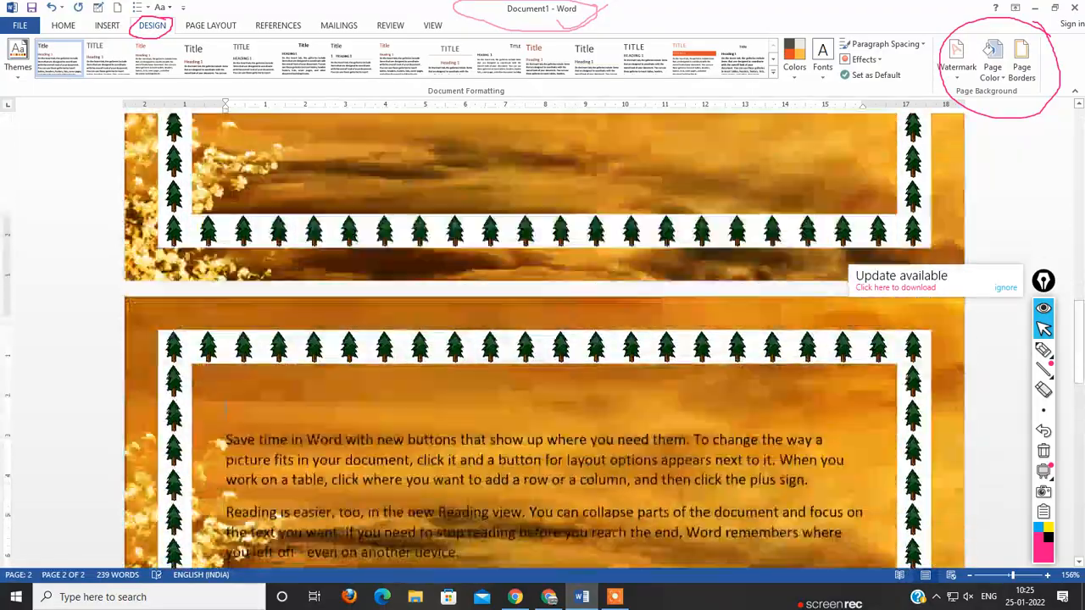
scroll(542, 339, up, 6)
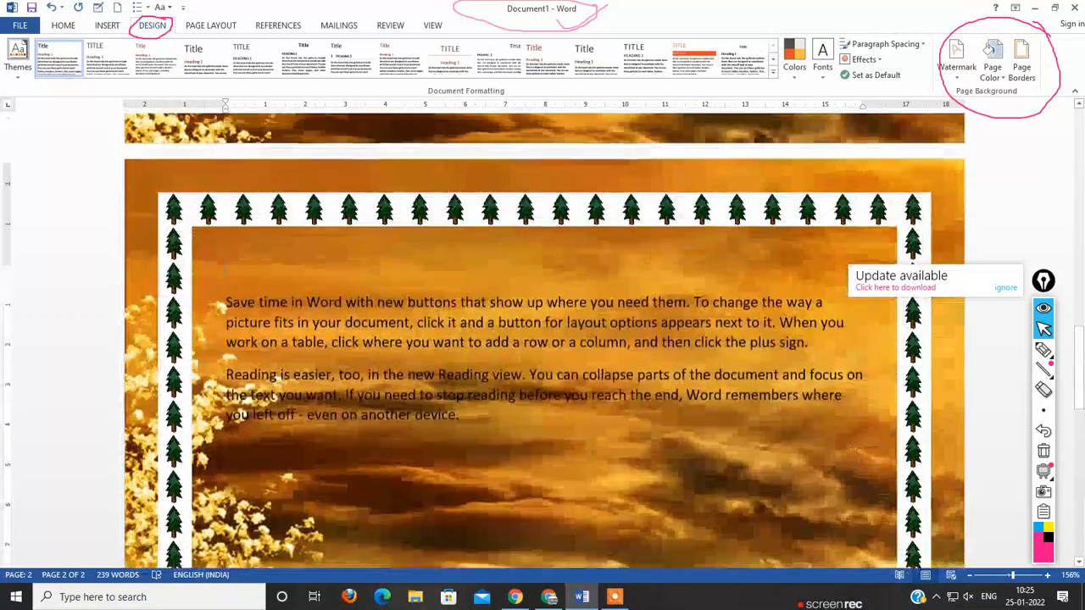
key(ctrl+Return)
scroll(542, 339, down, 14)
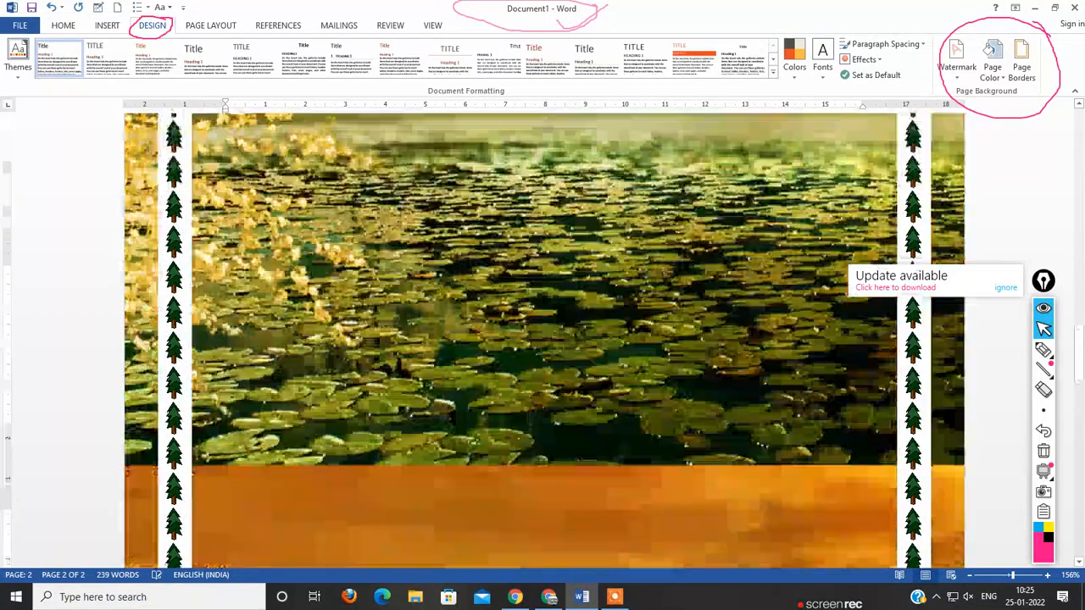
scroll(542, 339, down, 10)
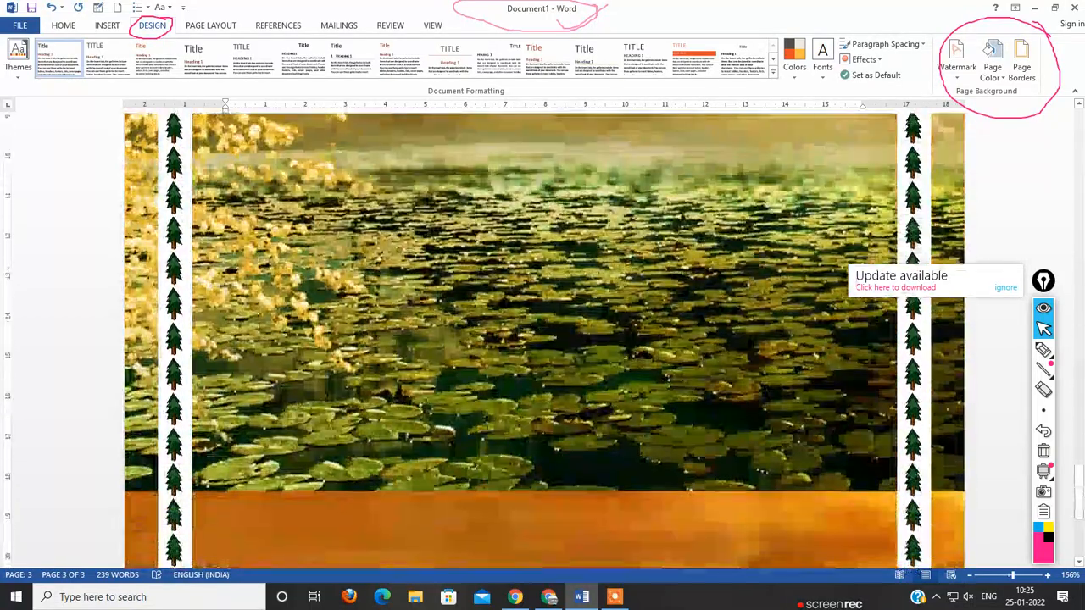
scroll(542, 338, up, 4)
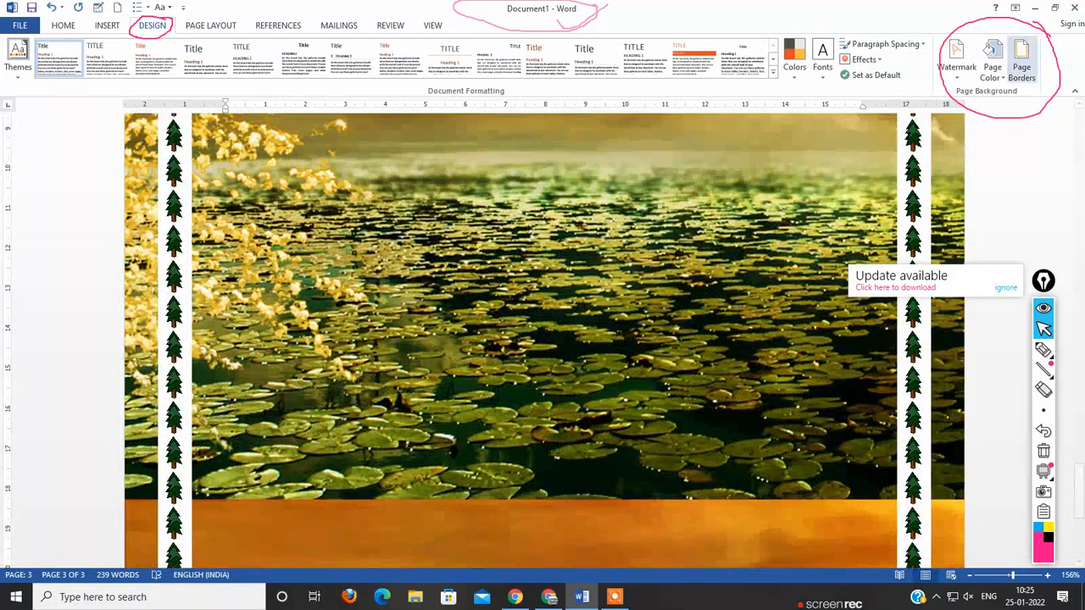
Step: Remove the background picture from the pages and move the waterfall heart slightly up and to the right over the text
click(992, 63)
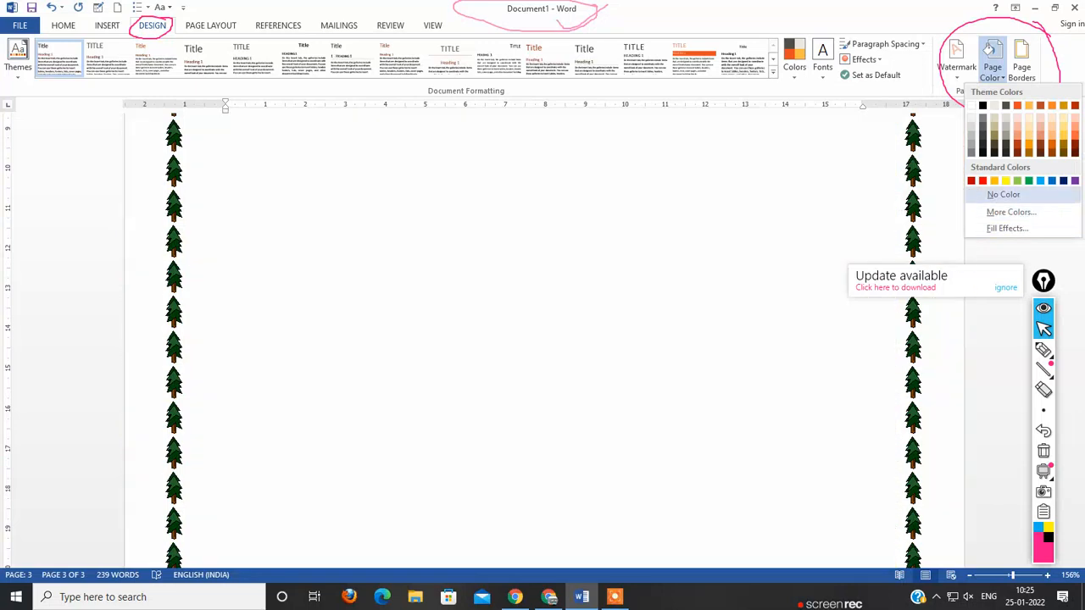
click(1003, 194)
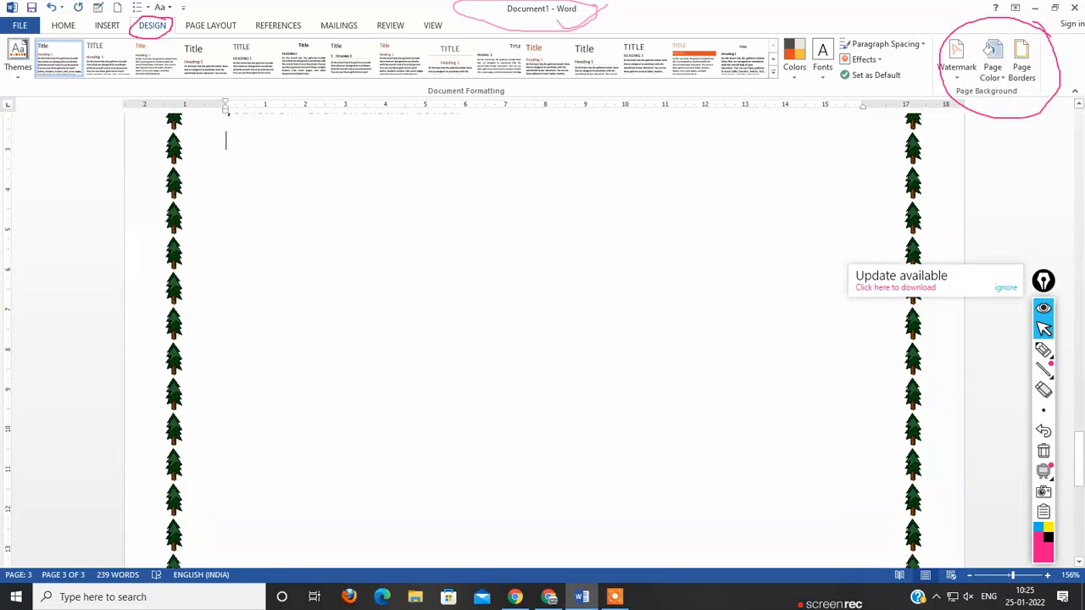
scroll(543, 339, up, 17)
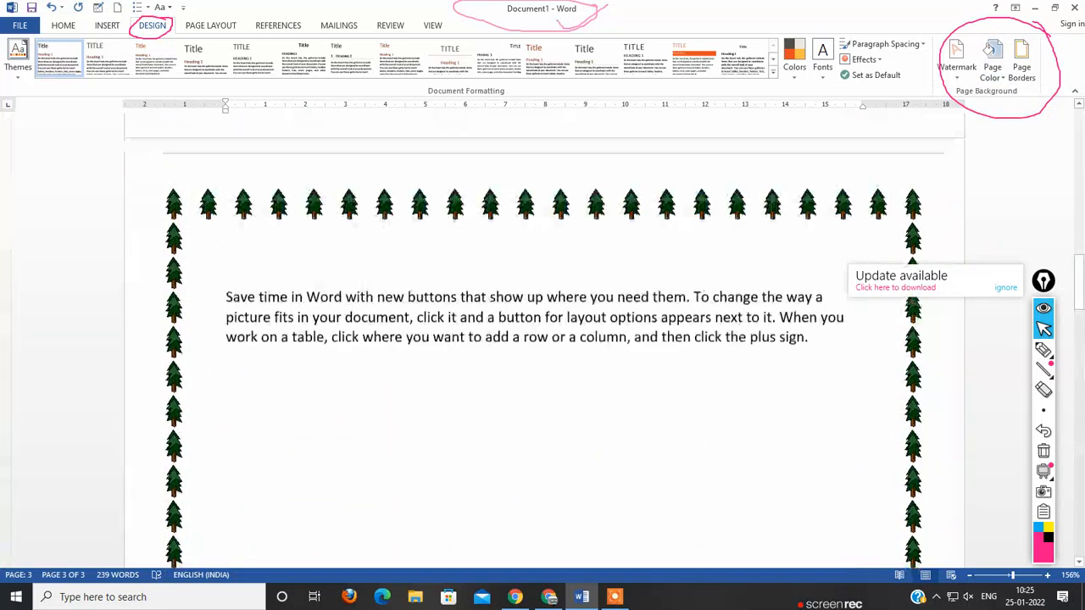
scroll(542, 339, down, 15)
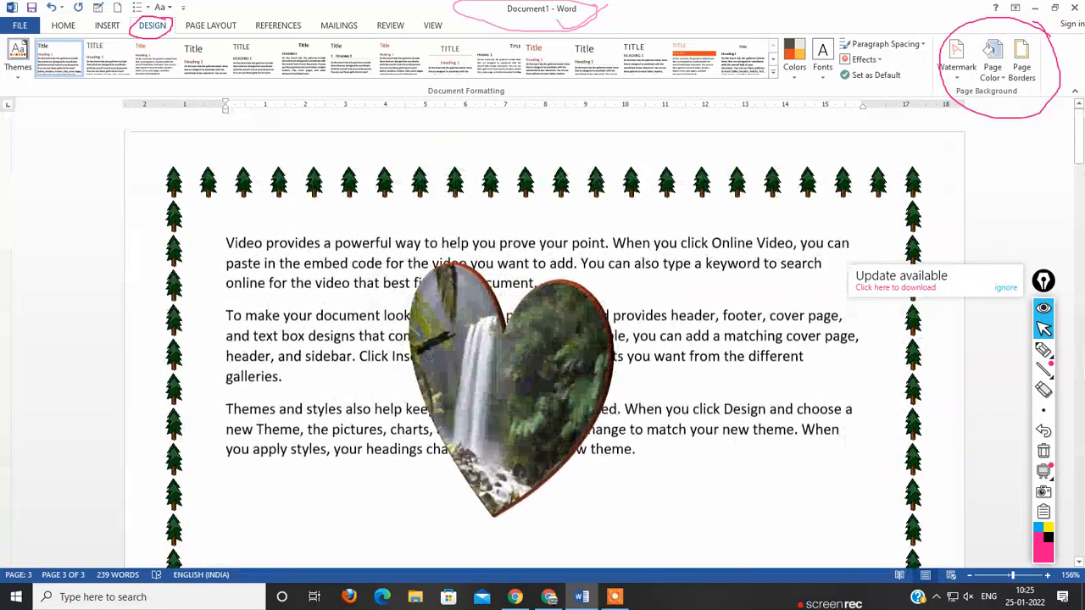
drag(509, 390, 540, 355)
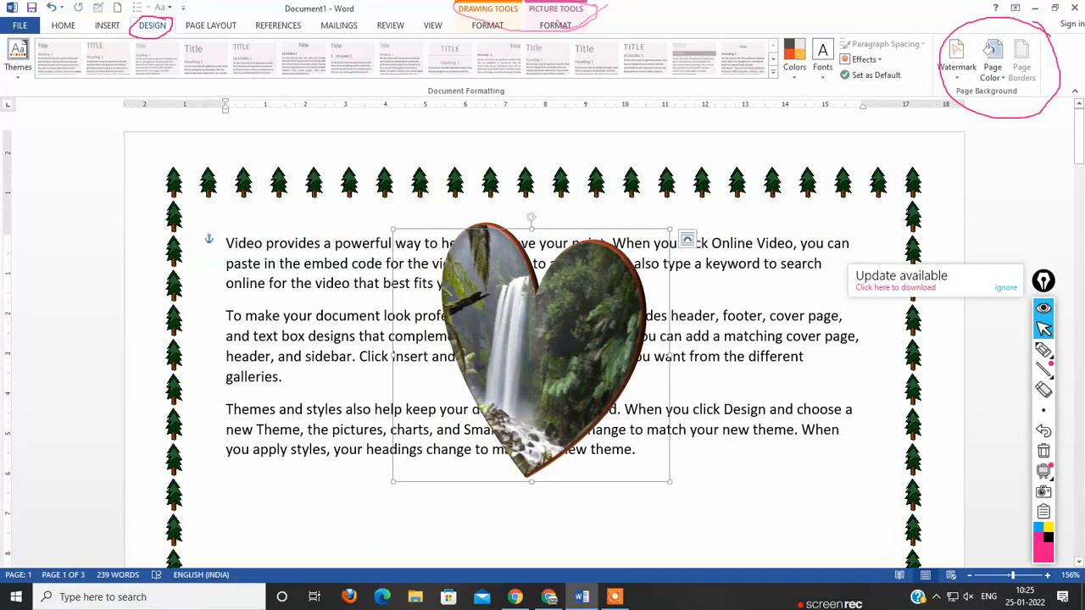
Step: Fill the page background with a one-color red gradient, using From center shading and the variant with the dark middle
click(992, 55)
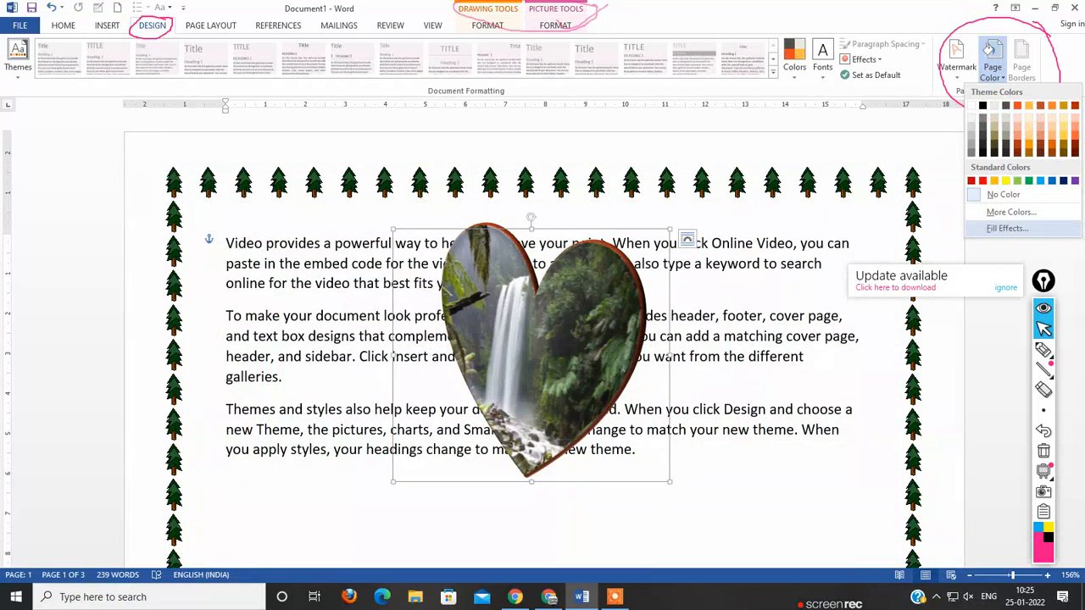
click(1006, 228)
click(513, 159)
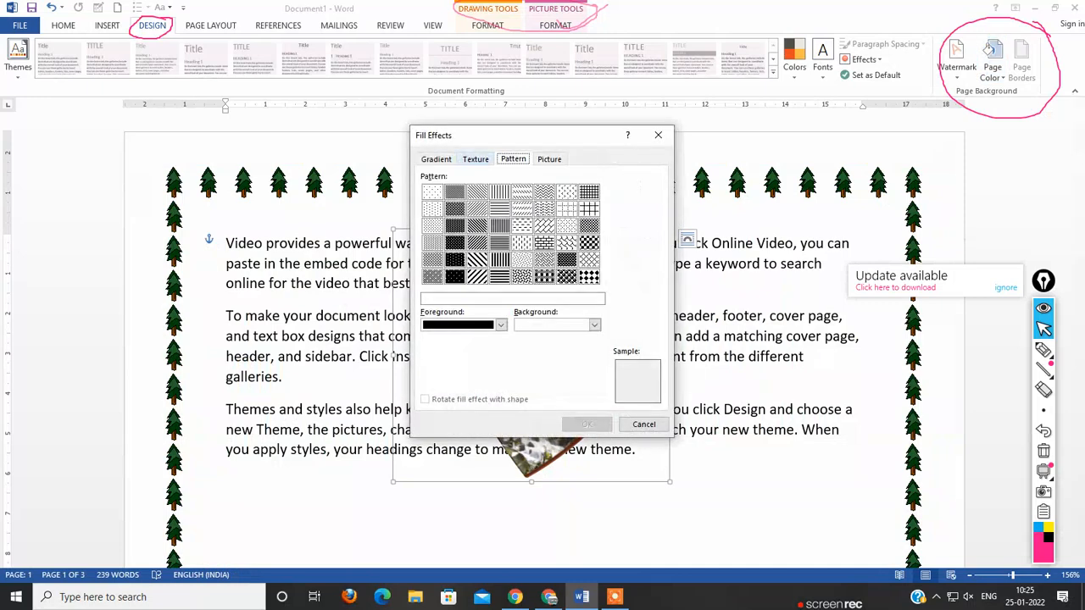
click(475, 160)
click(549, 160)
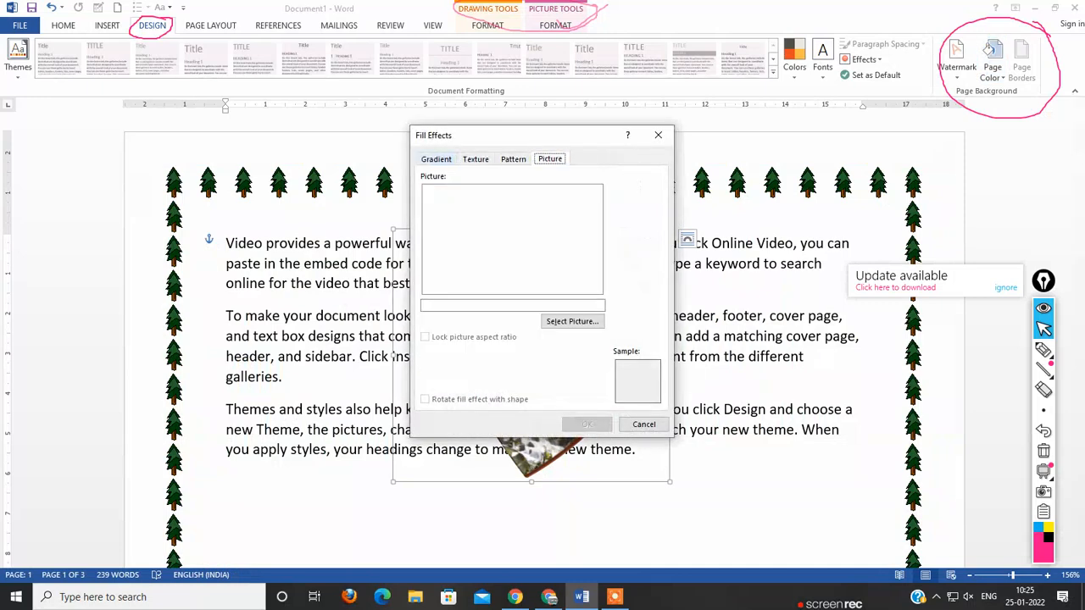
click(435, 160)
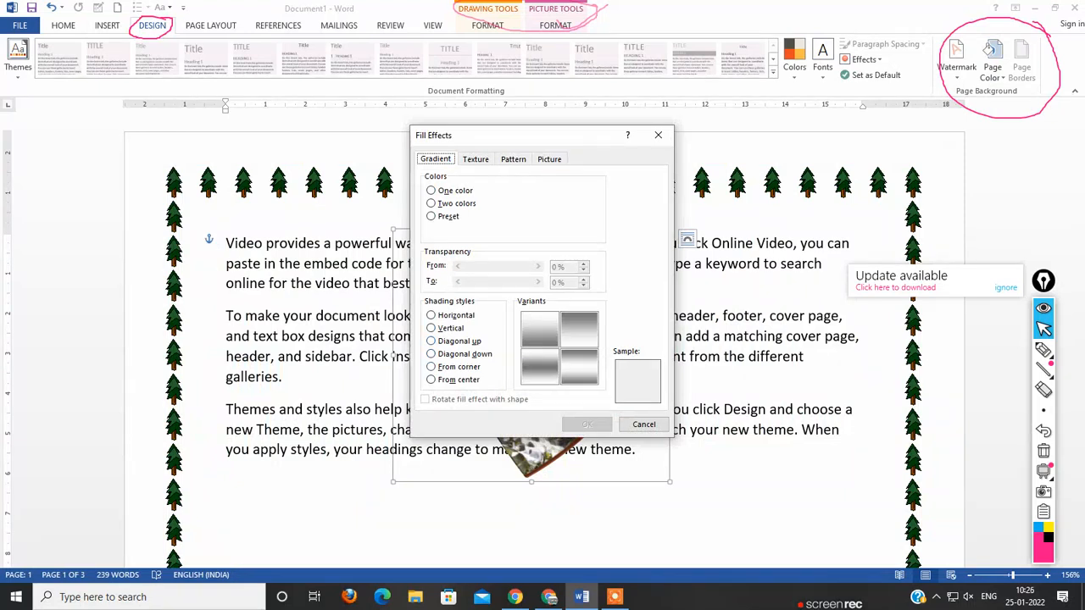
click(457, 367)
click(458, 380)
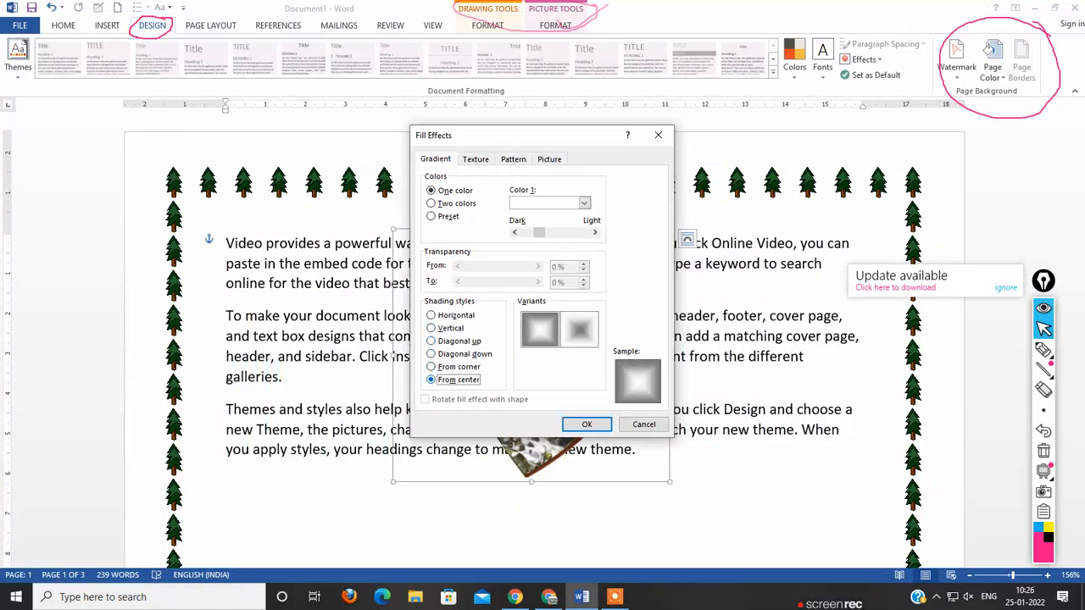
click(583, 203)
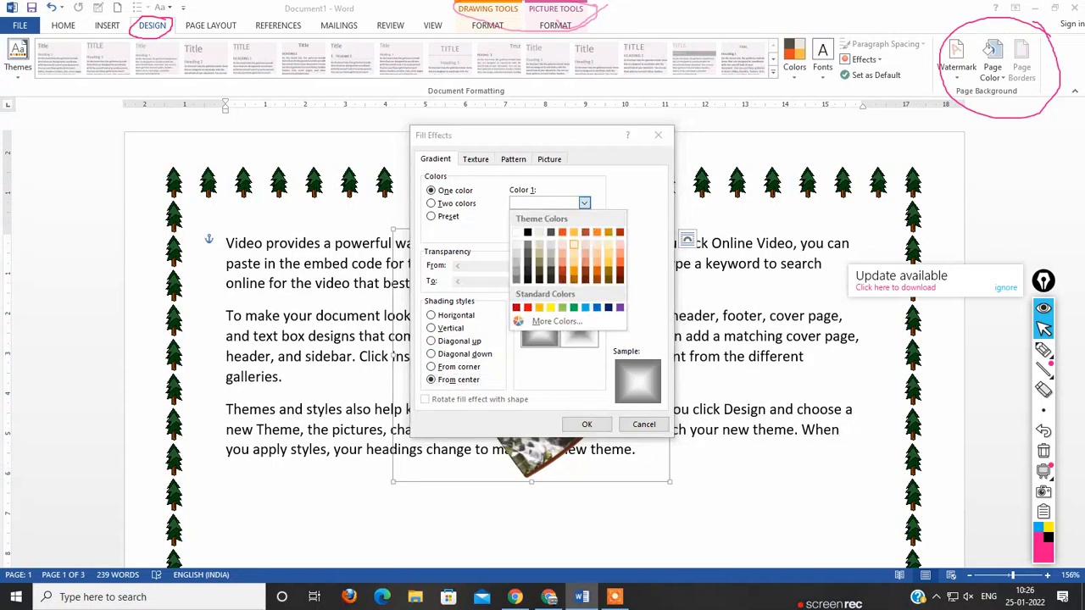
click(527, 307)
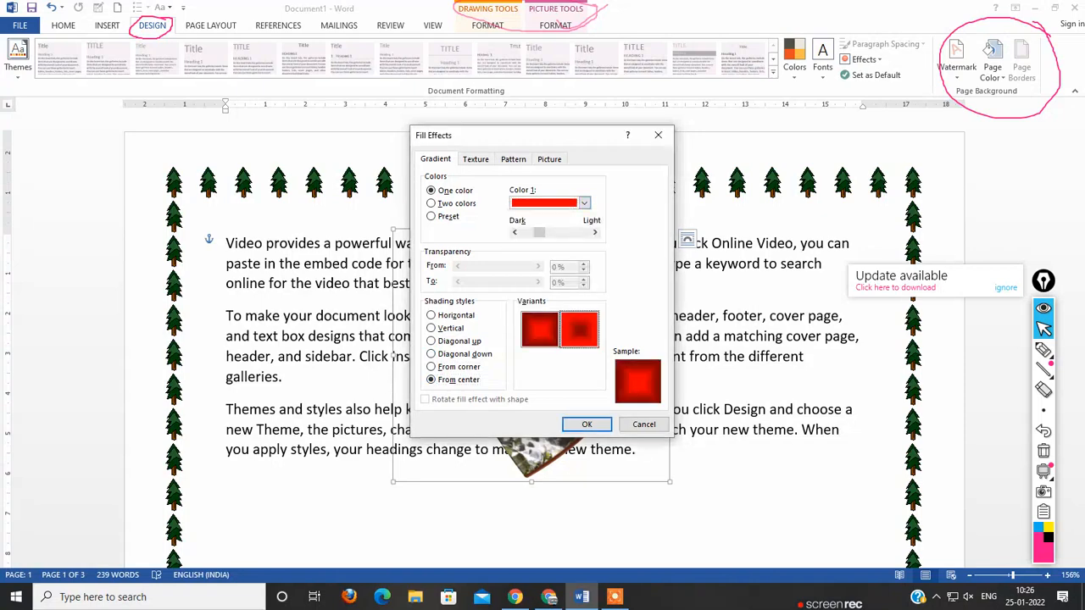
click(586, 424)
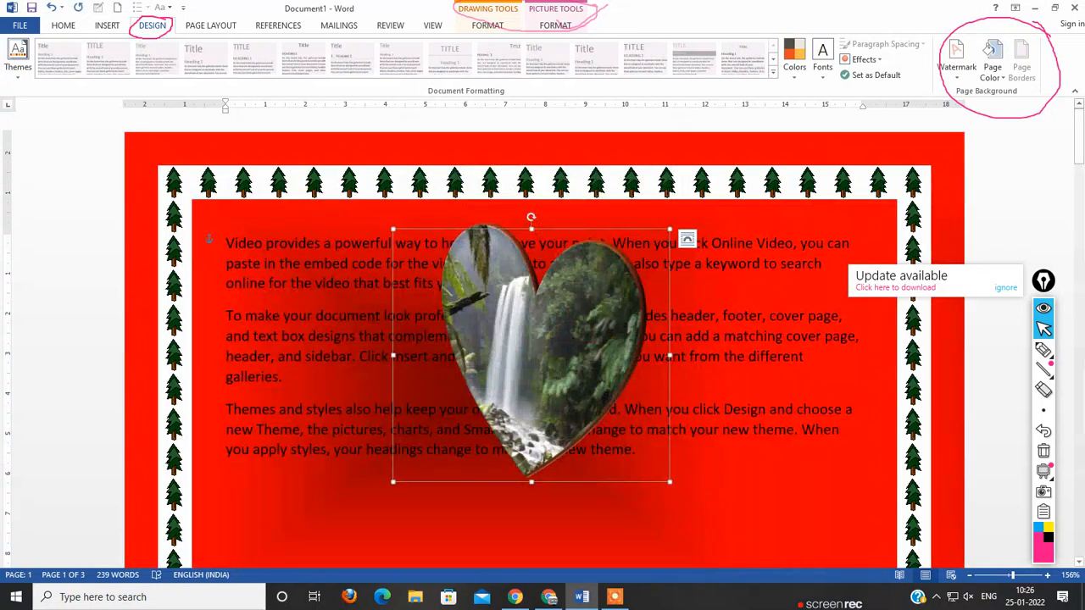
scroll(542, 339, down, 8)
scroll(542, 339, up, 4)
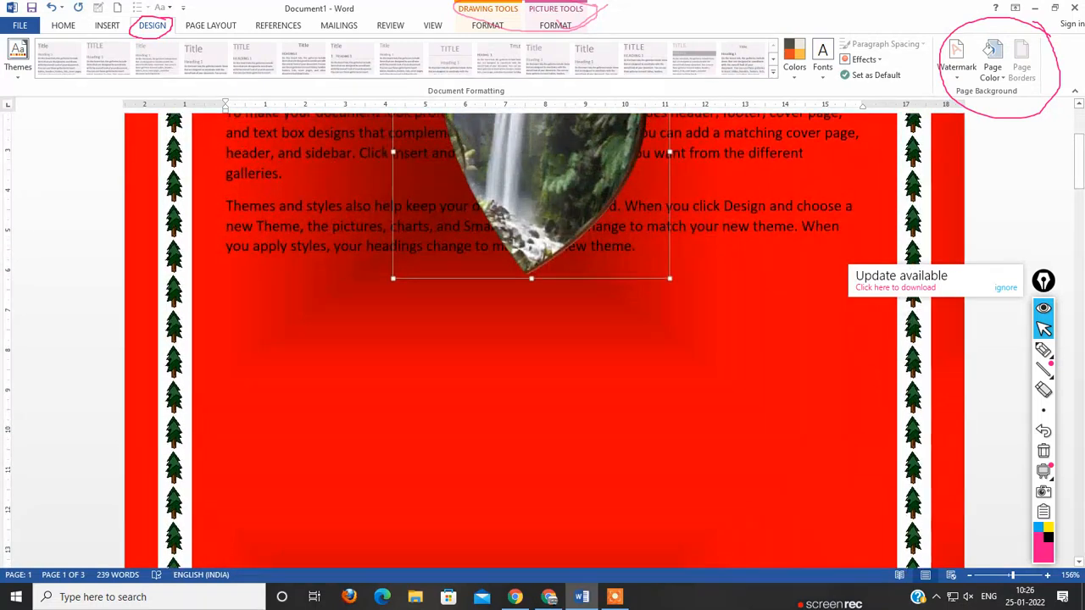
Step: Deselect the heart and choose the balloons art for the document's page border in place of the pine trees
click(430, 284)
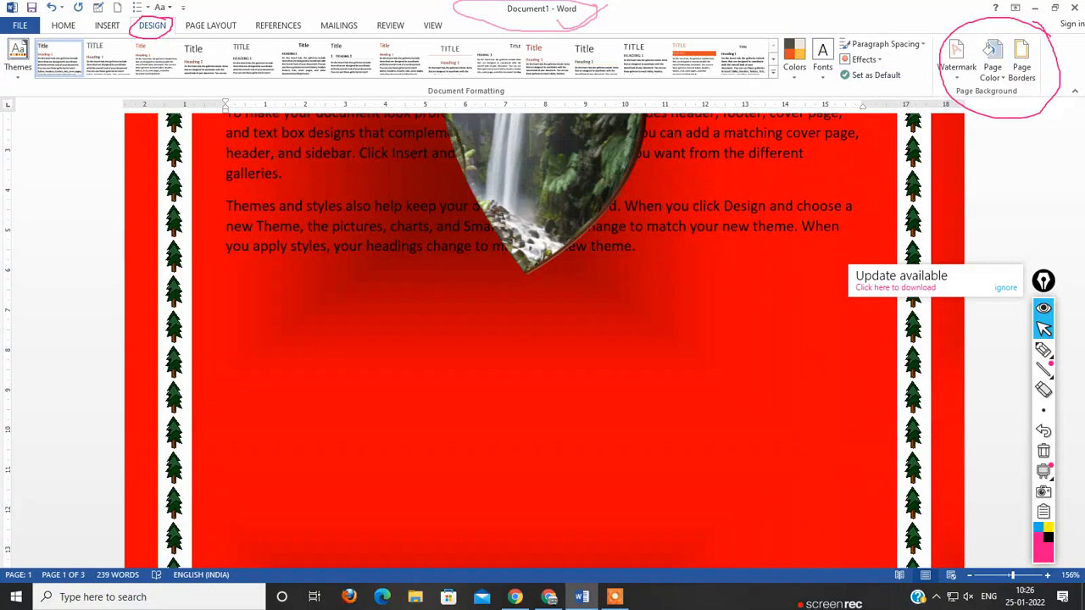
click(1021, 64)
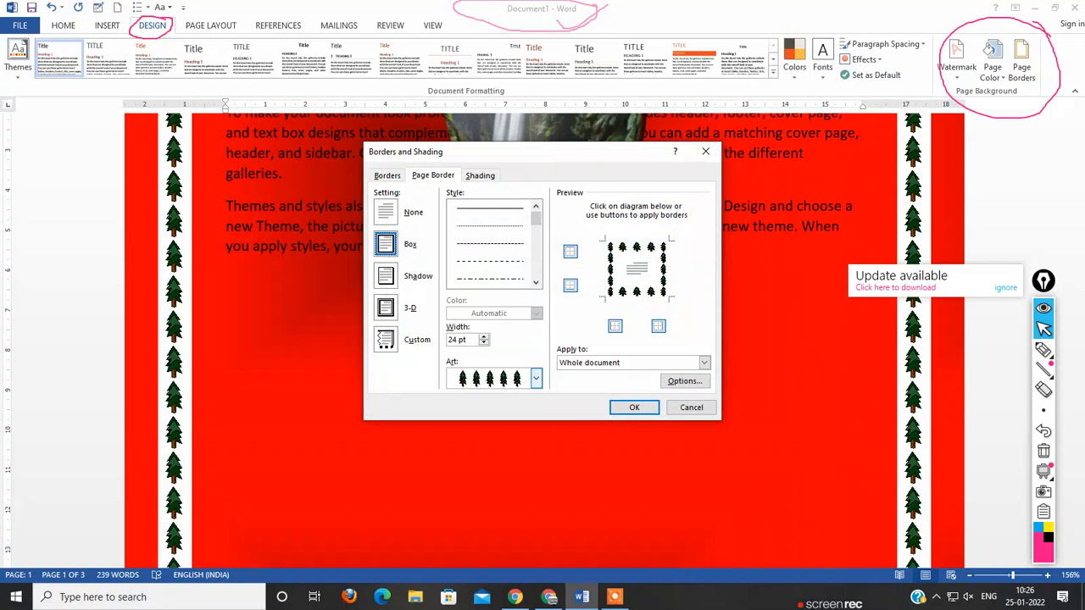
click(535, 378)
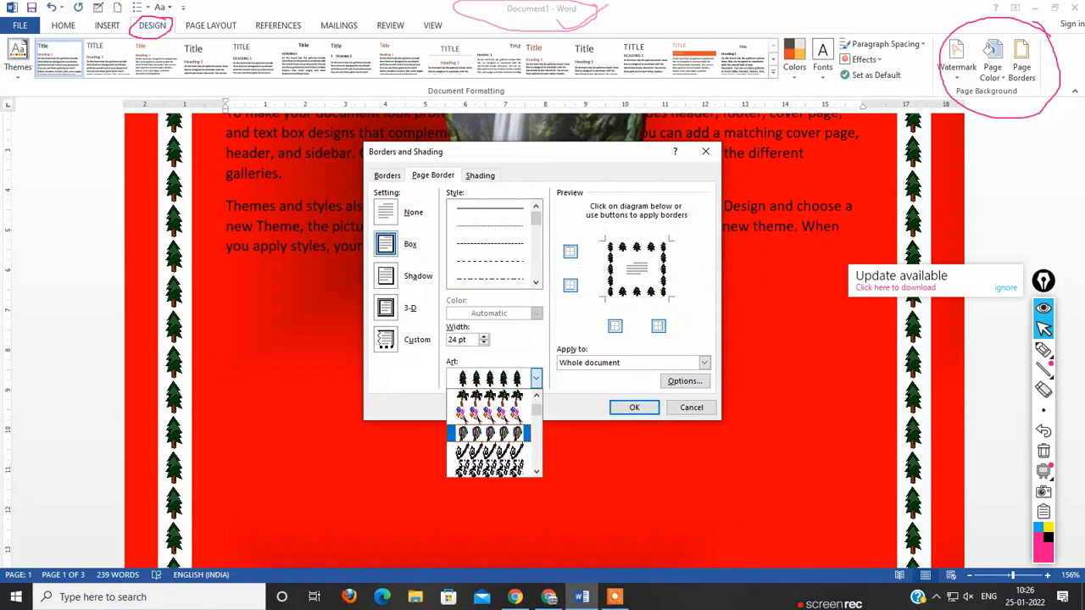
click(490, 415)
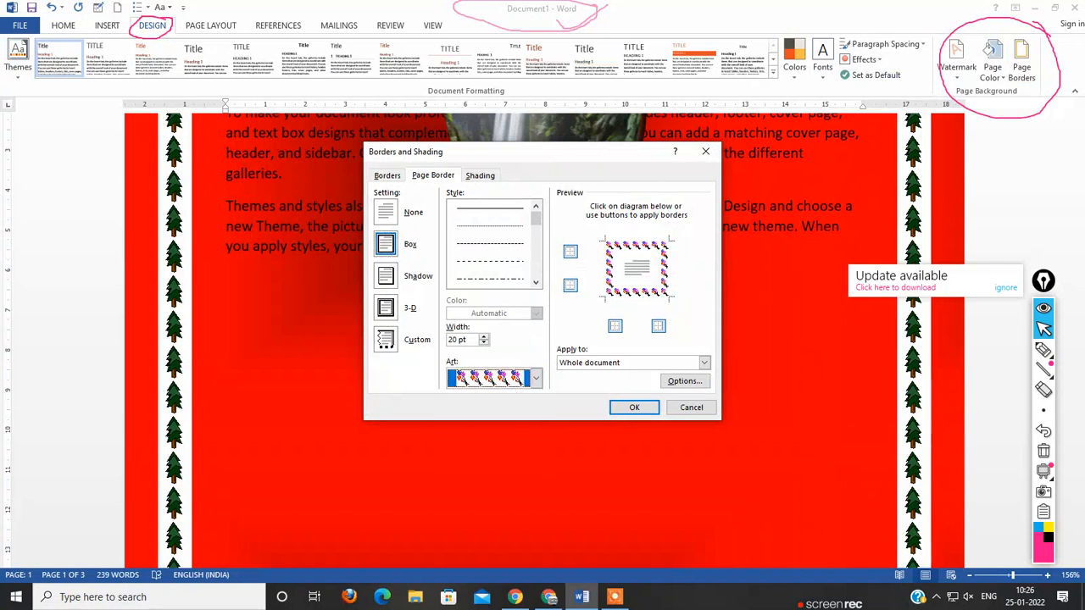
Step: Set the balloon border's top, left, bottom and right margins to 10 pt and apply it to the document
click(685, 381)
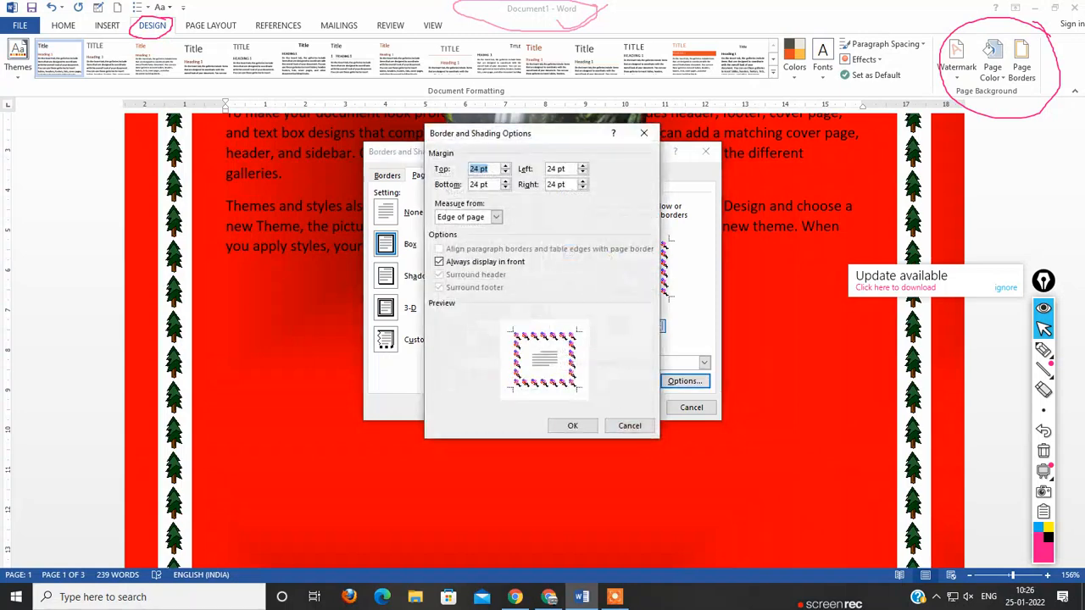
click(479, 169)
text(10)
key(Tab)
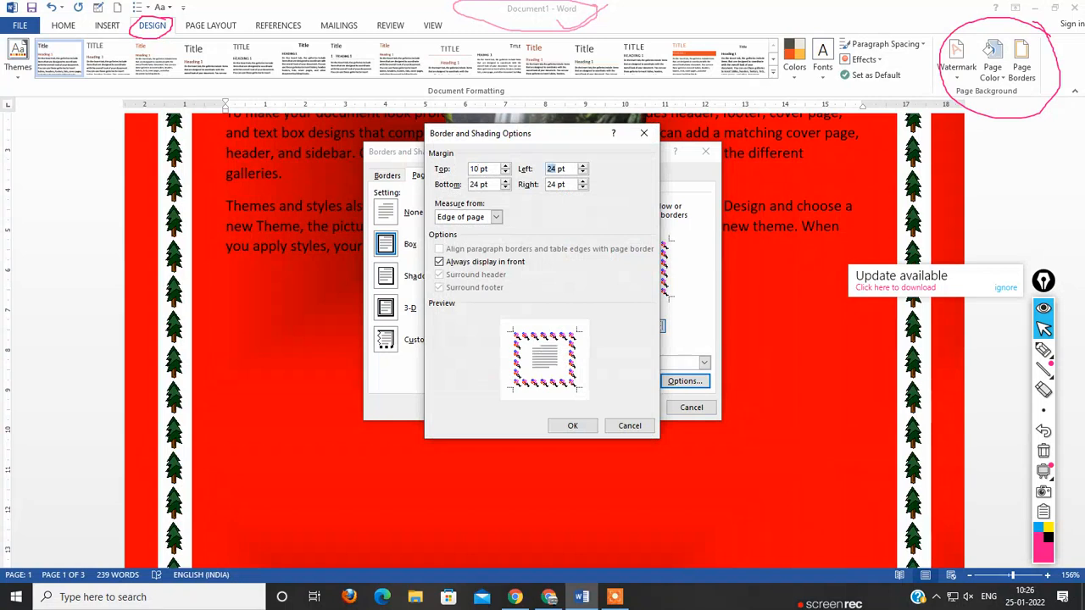
text(10)
key(Tab)
text(10)
key(Tab)
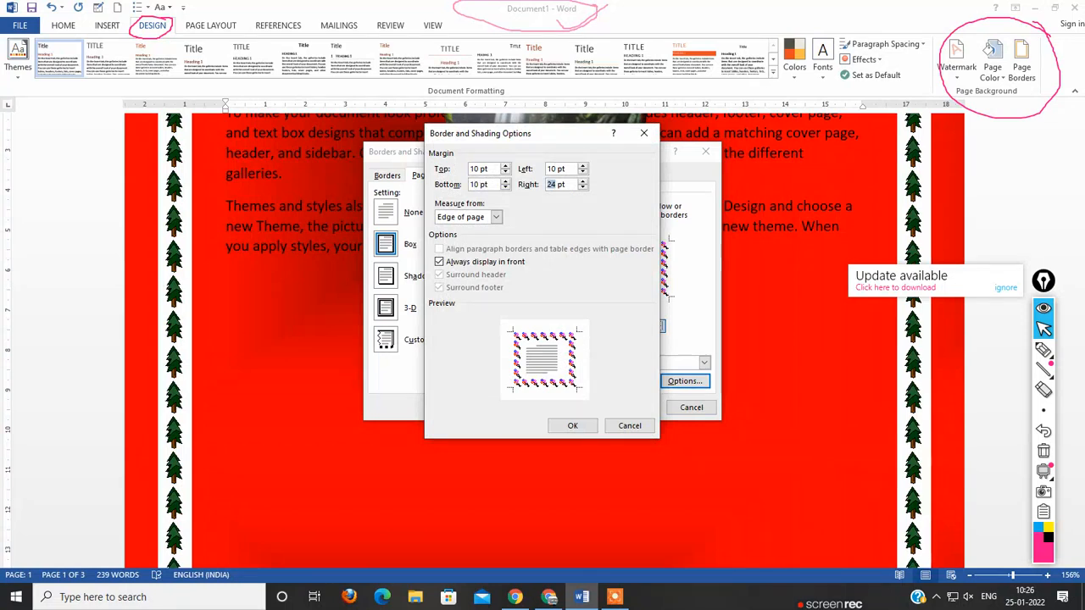
text(10)
click(572, 426)
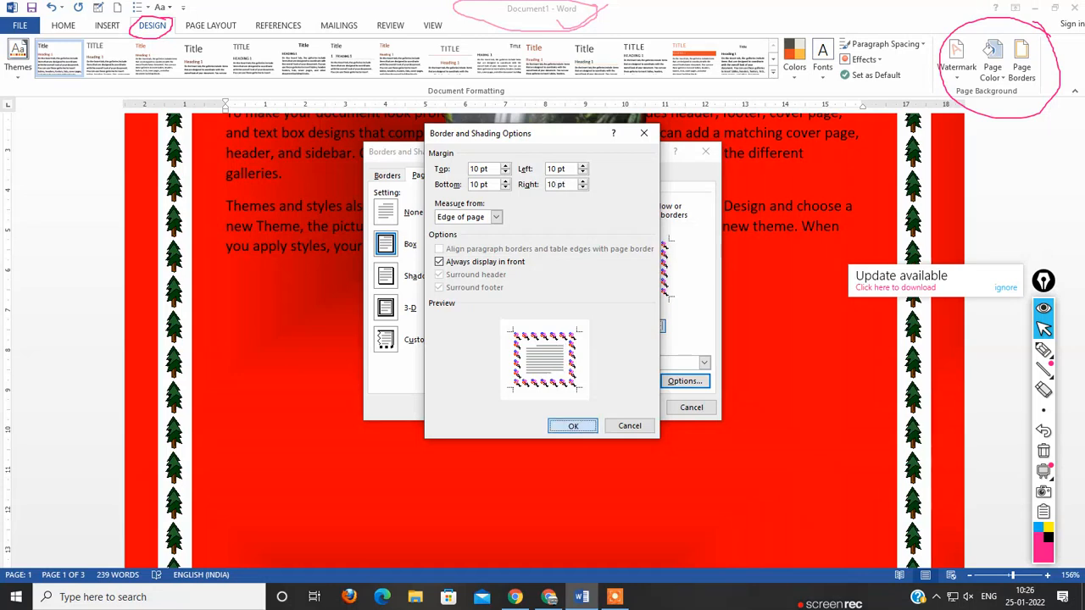
click(634, 406)
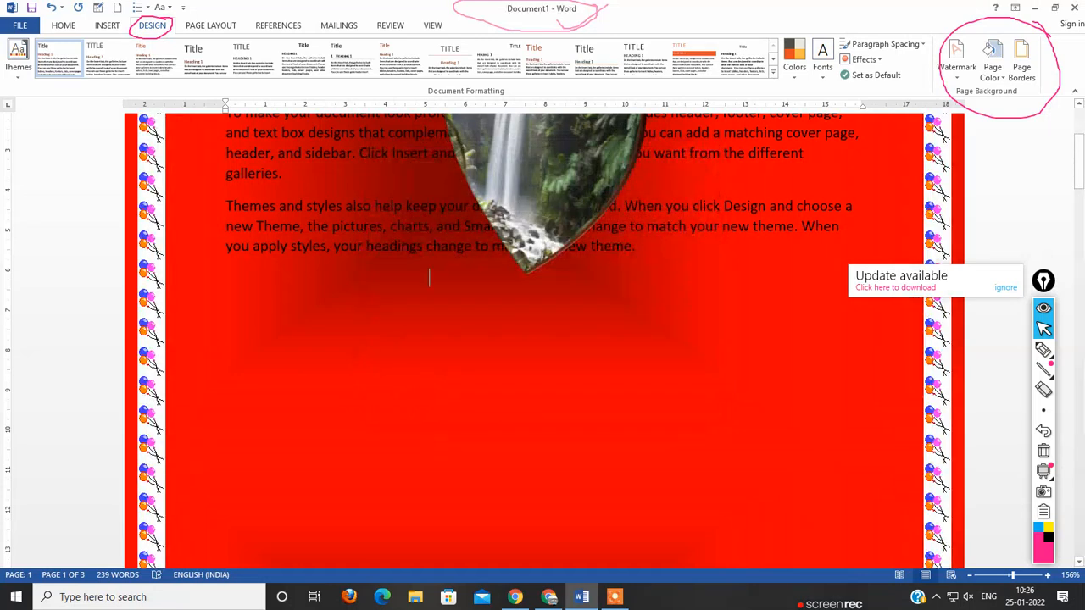
scroll(429, 277, up, 4)
scroll(429, 482, down, 10)
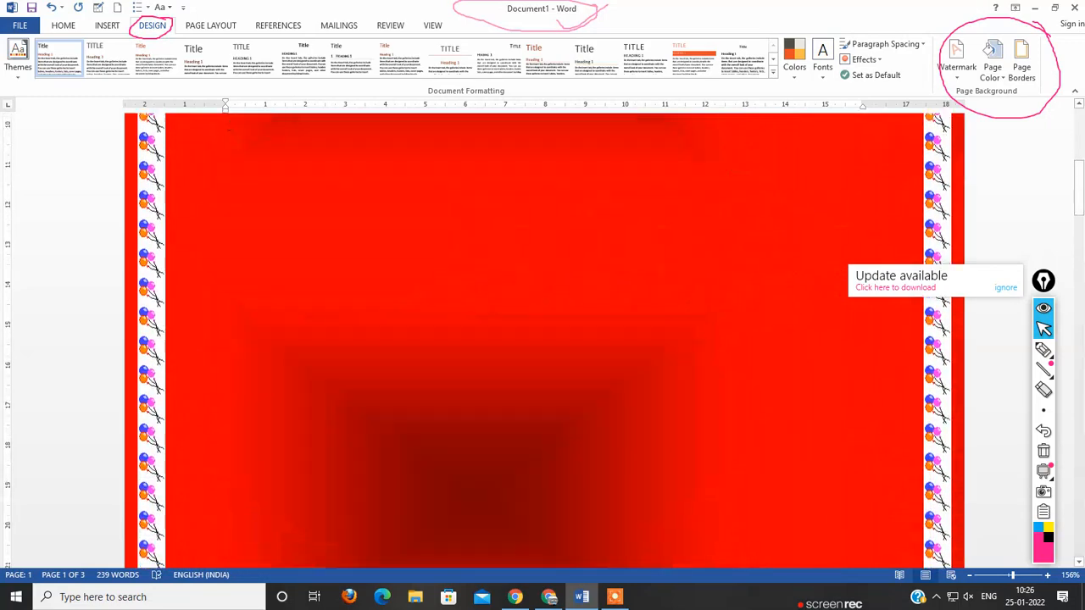
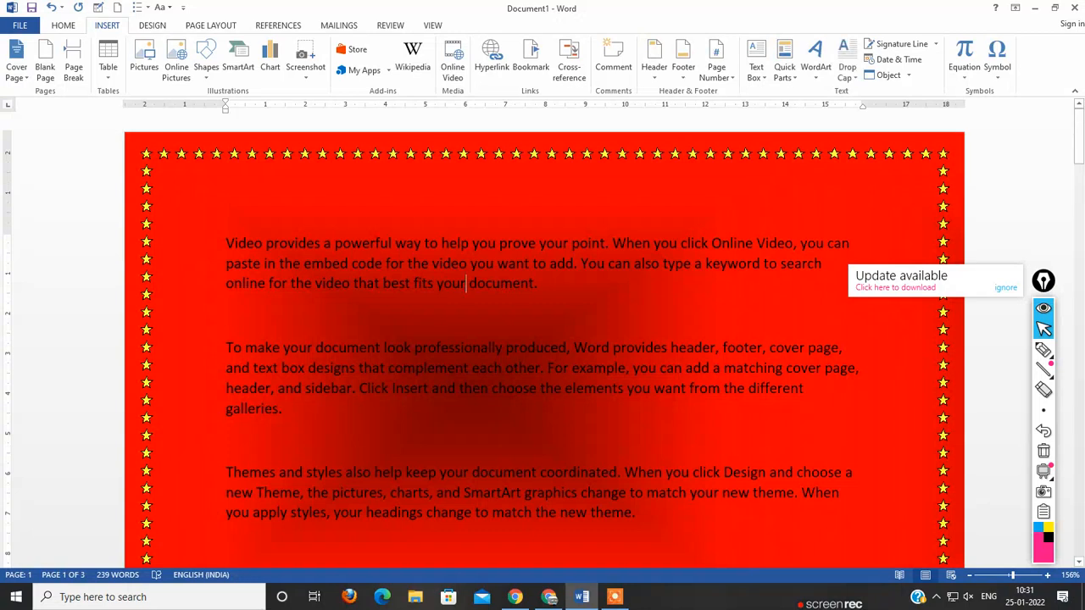
click(370, 244)
click(226, 316)
scroll(543, 339, down, 8)
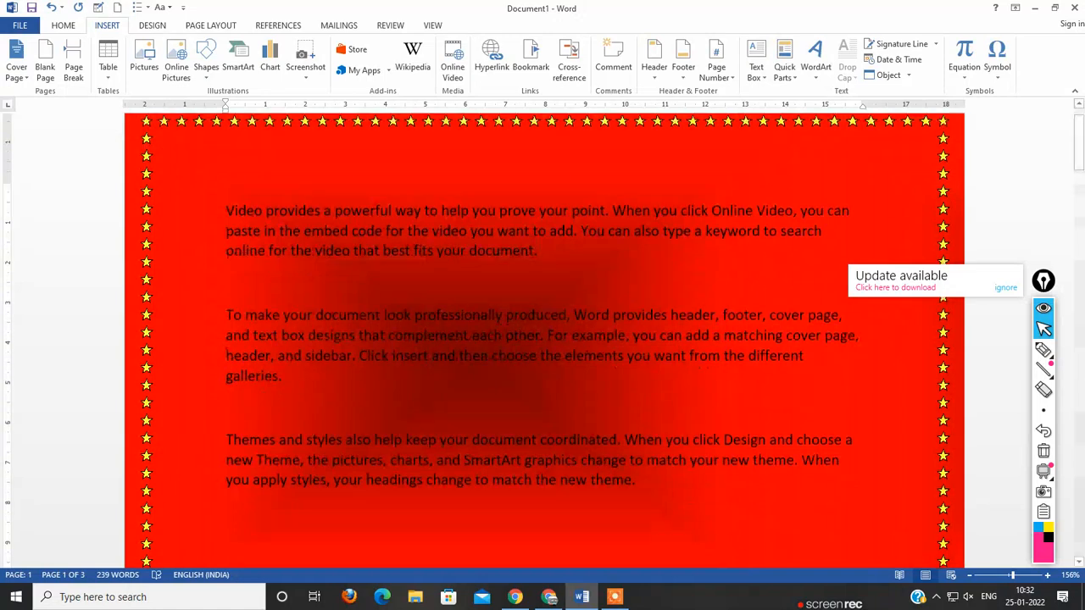
scroll(542, 339, up, 10)
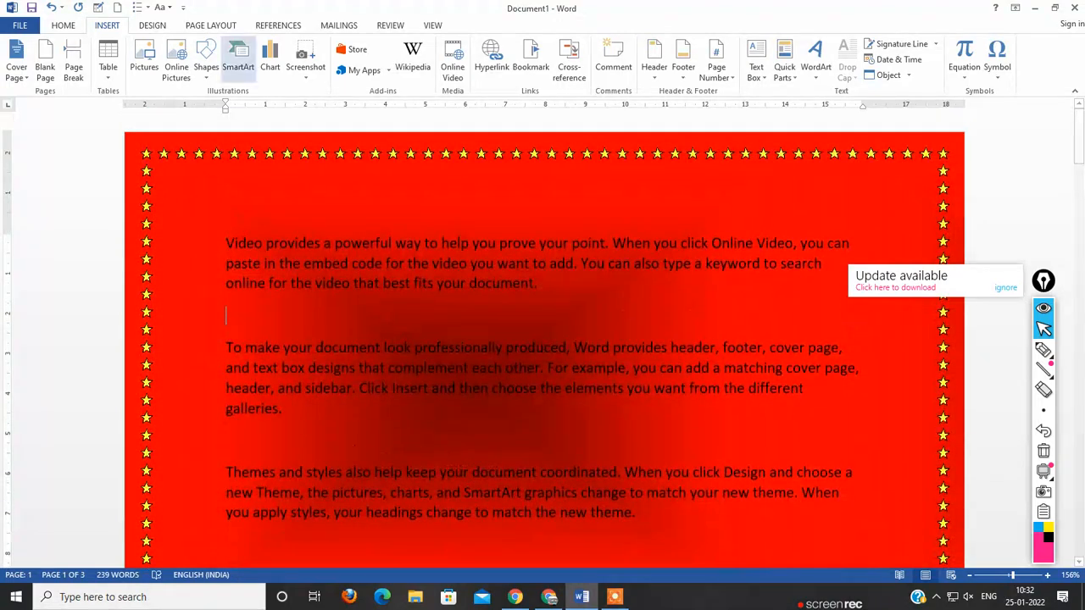
click(153, 26)
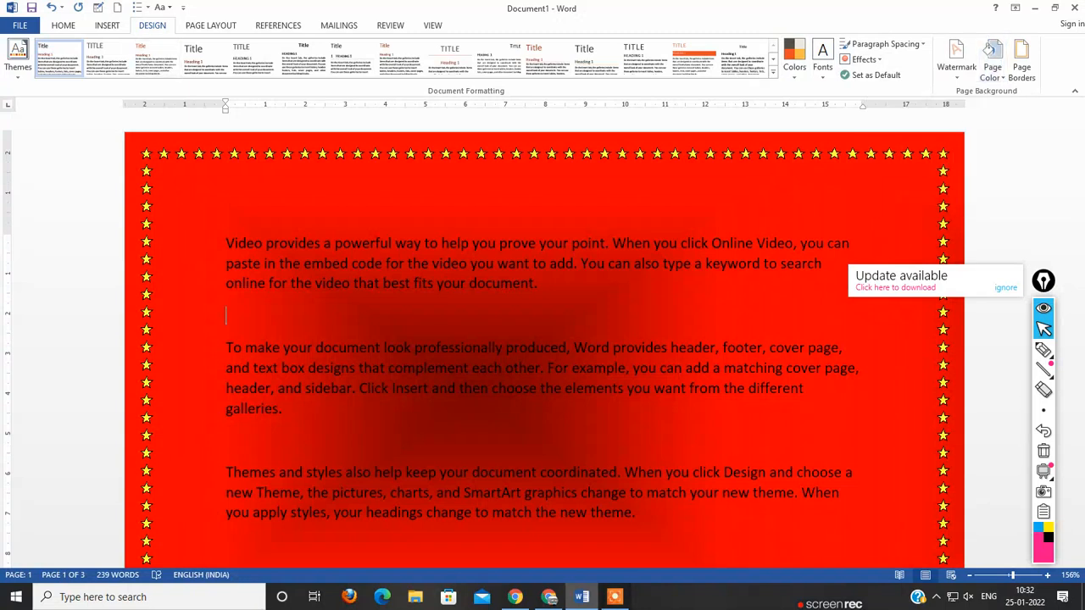
click(991, 66)
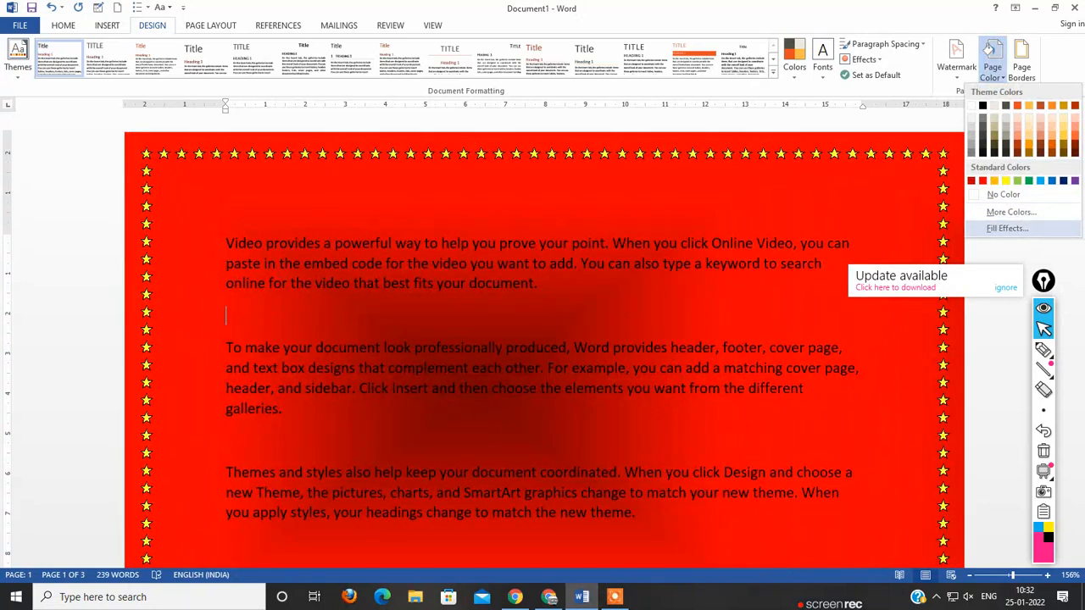
key(Escape)
Step: Switch to the Google Meet call, resume presenting the screen to everyone, and return to the Word document
click(581, 597)
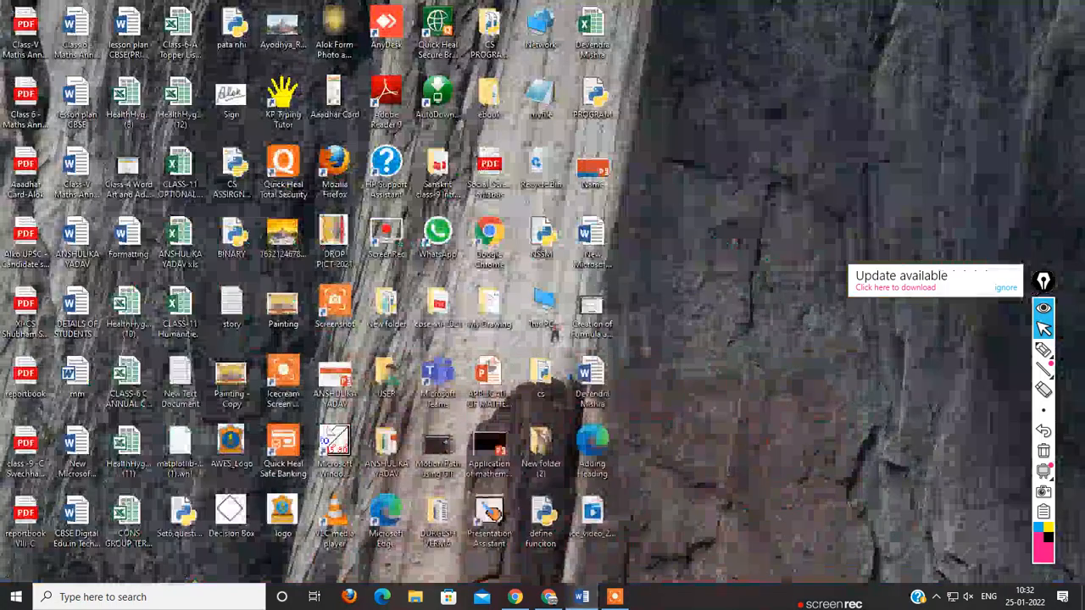
click(549, 597)
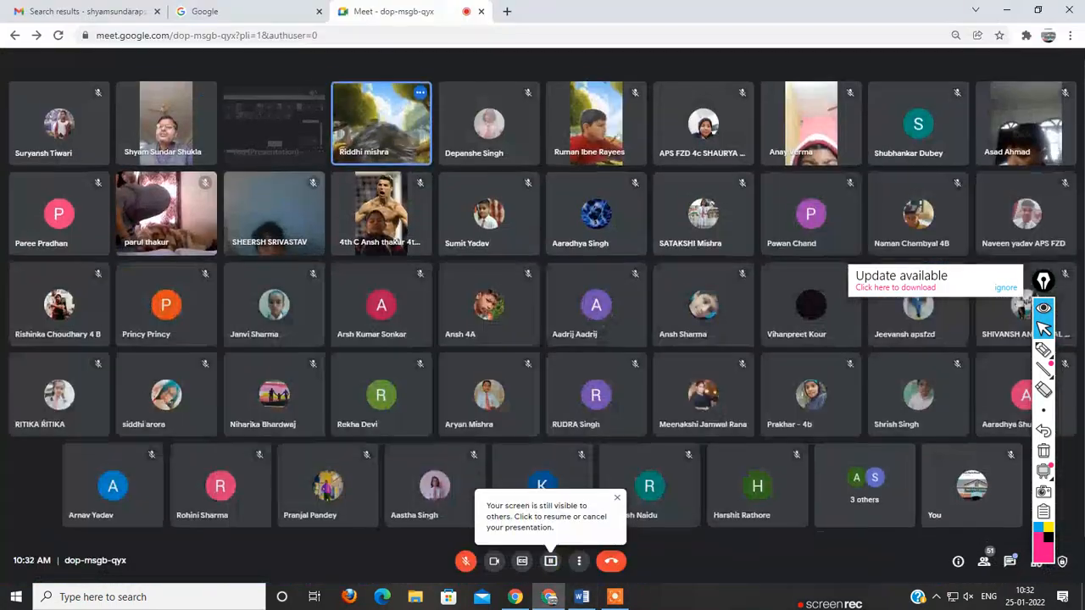
click(550, 560)
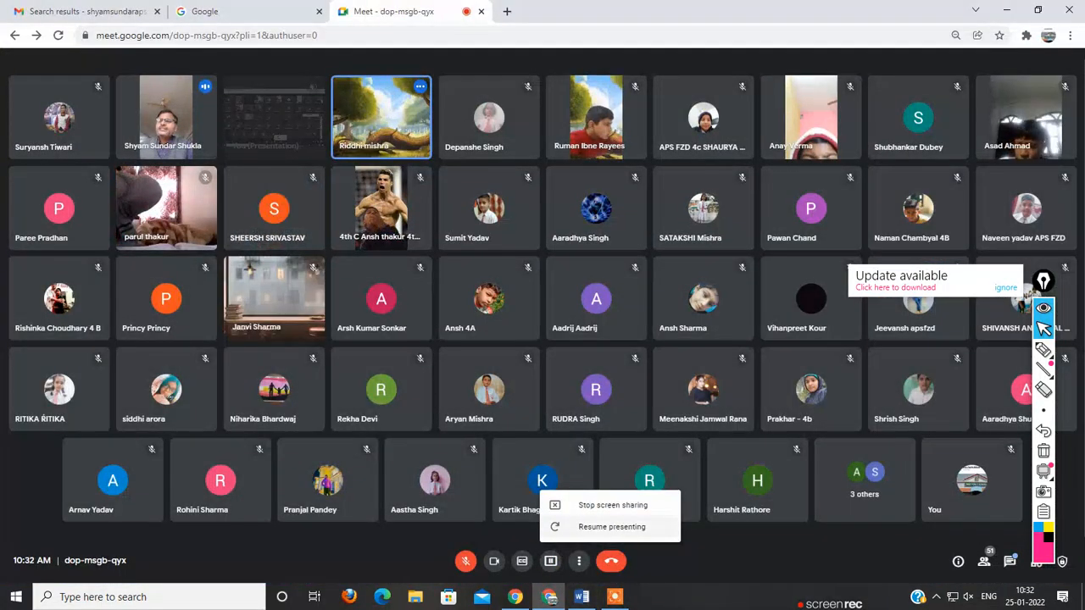
click(611, 527)
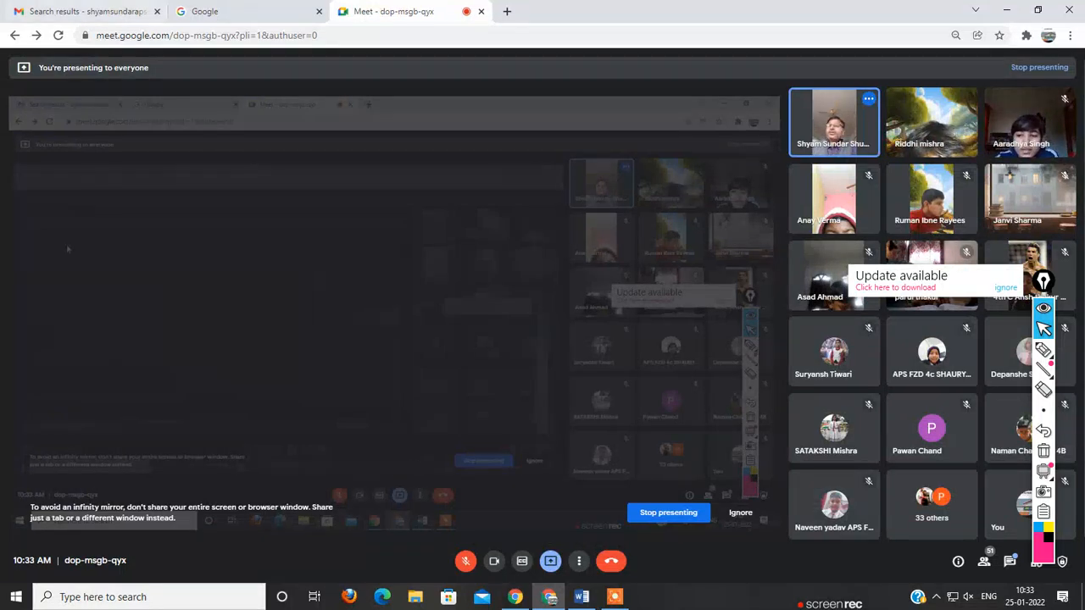
click(581, 597)
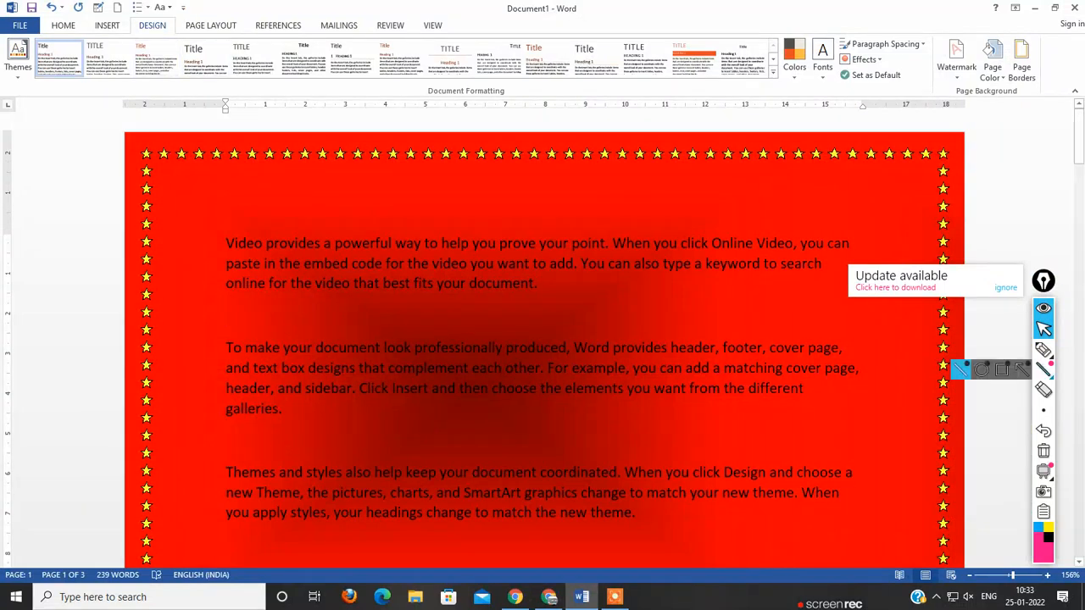
Step: Mark the Design heading and the Page Color command with freehand pink circles and ticks, and restore the normal pointer
click(1043, 350)
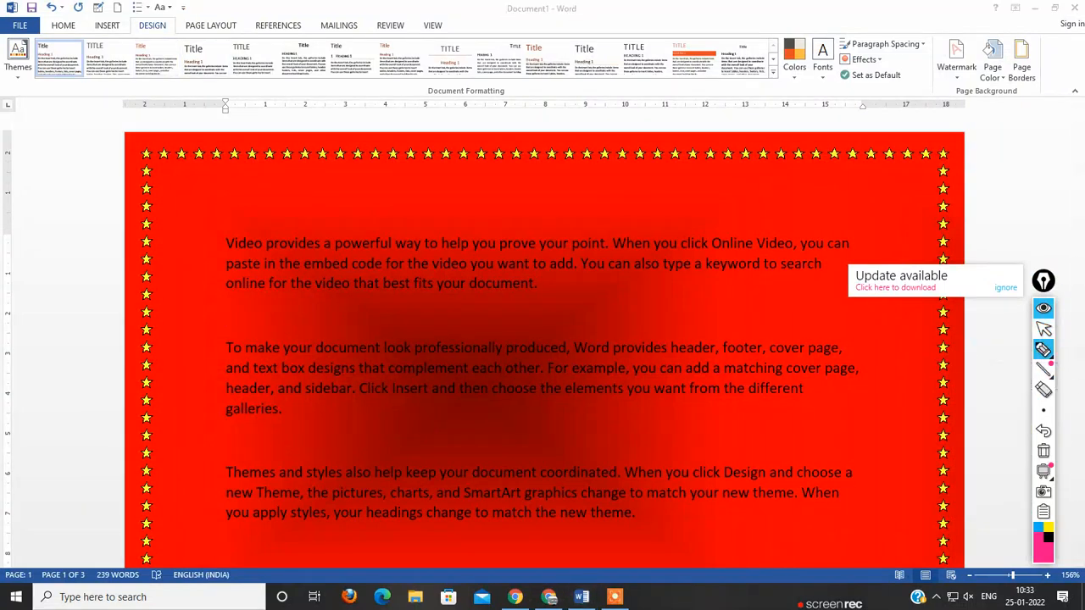
mouse_move(173, 17)
mouse_down()
mouse_move(149, 11)
mouse_move(120, 27)
mouse_move(167, 42)
mouse_move(174, 5)
mouse_up()
mouse_move(1034, 25)
mouse_down()
mouse_move(977, 47)
mouse_move(1018, 103)
mouse_move(1027, 36)
mouse_move(996, 33)
mouse_up()
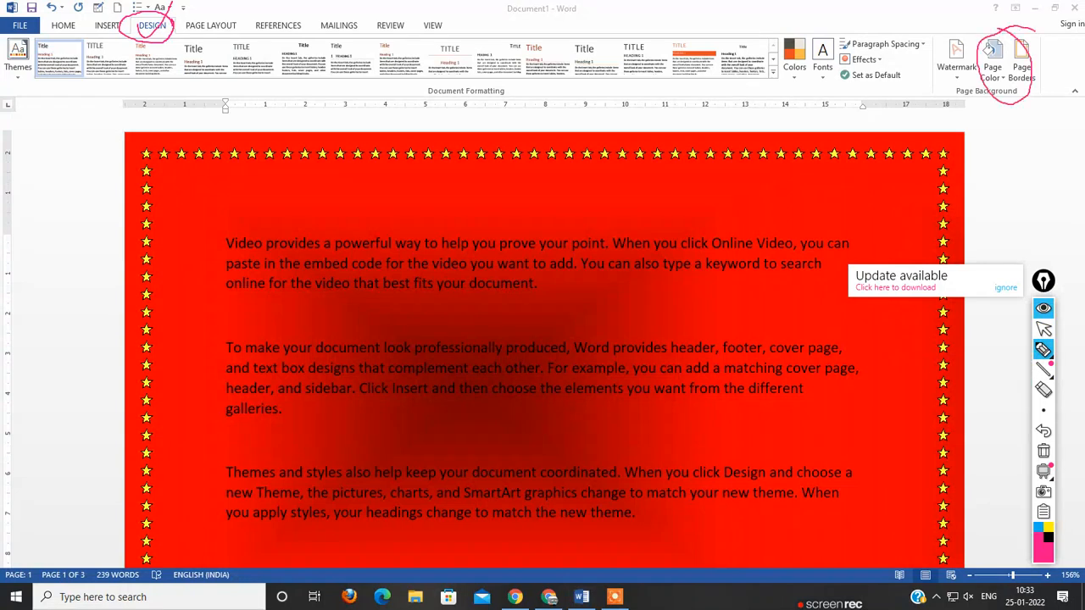
drag(992, 79, 1027, 34)
click(1043, 328)
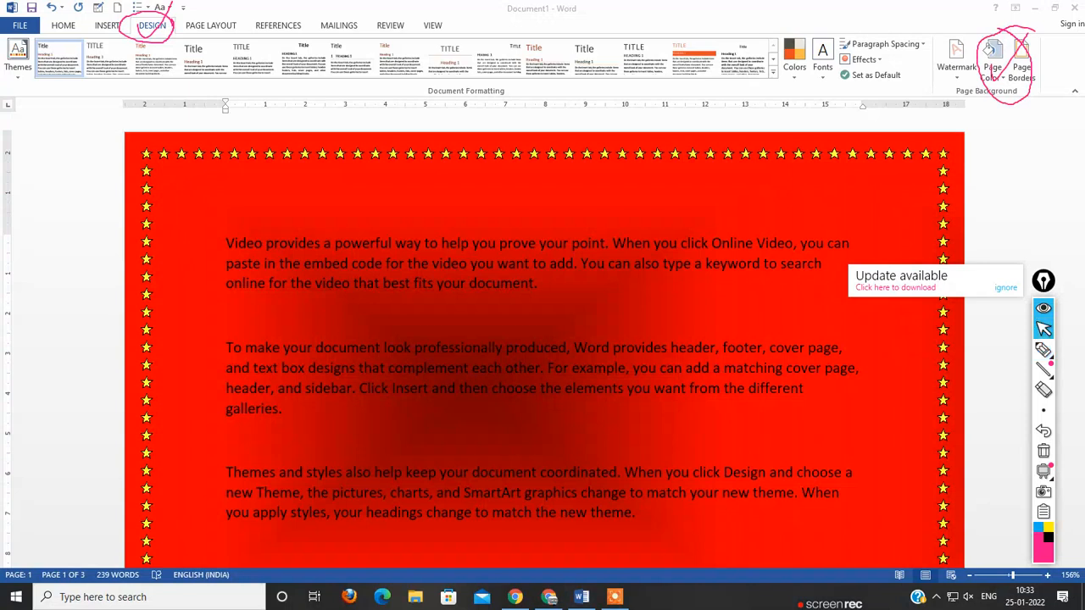
Step: Move the annotation toolbar clear of the page color choices and open the fill effects for the page background
click(992, 64)
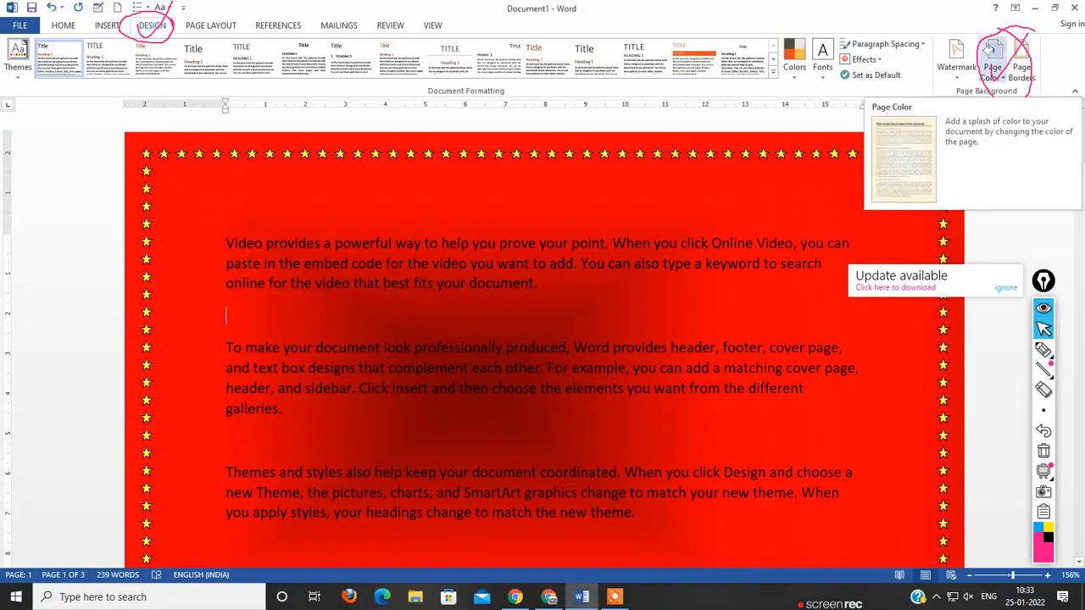
click(992, 72)
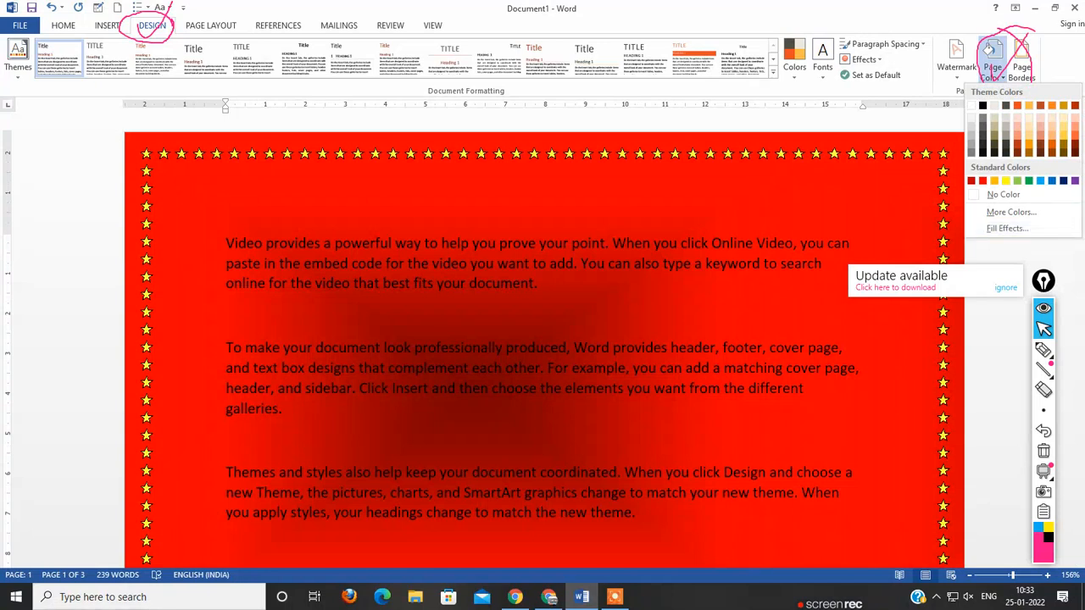
mouse_move(1043, 280)
mouse_down()
mouse_move(830, 212)
mouse_move(932, 229)
mouse_move(984, 223)
mouse_up()
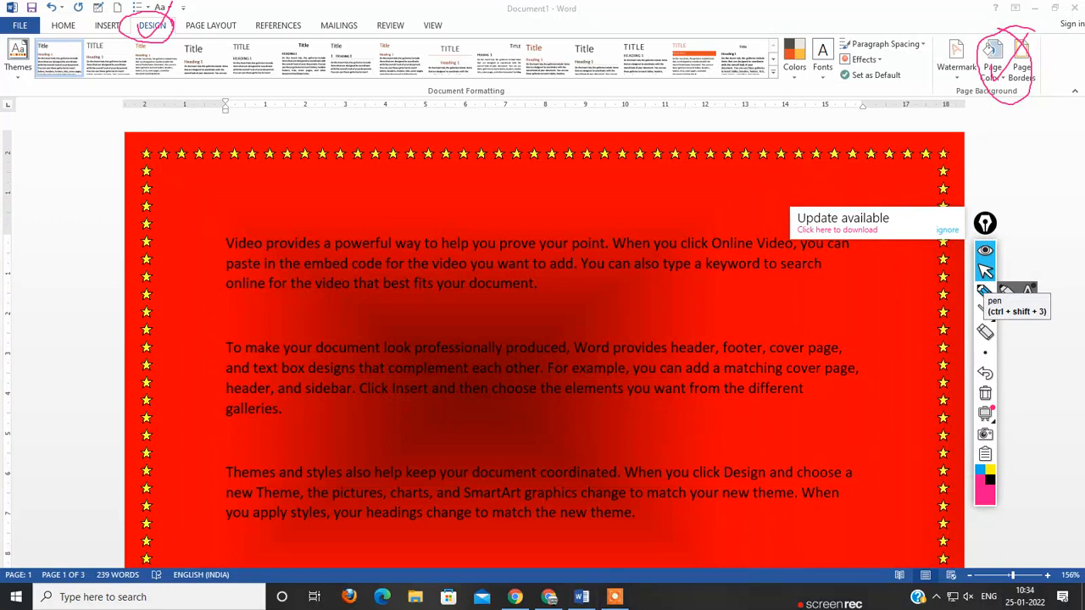
click(983, 291)
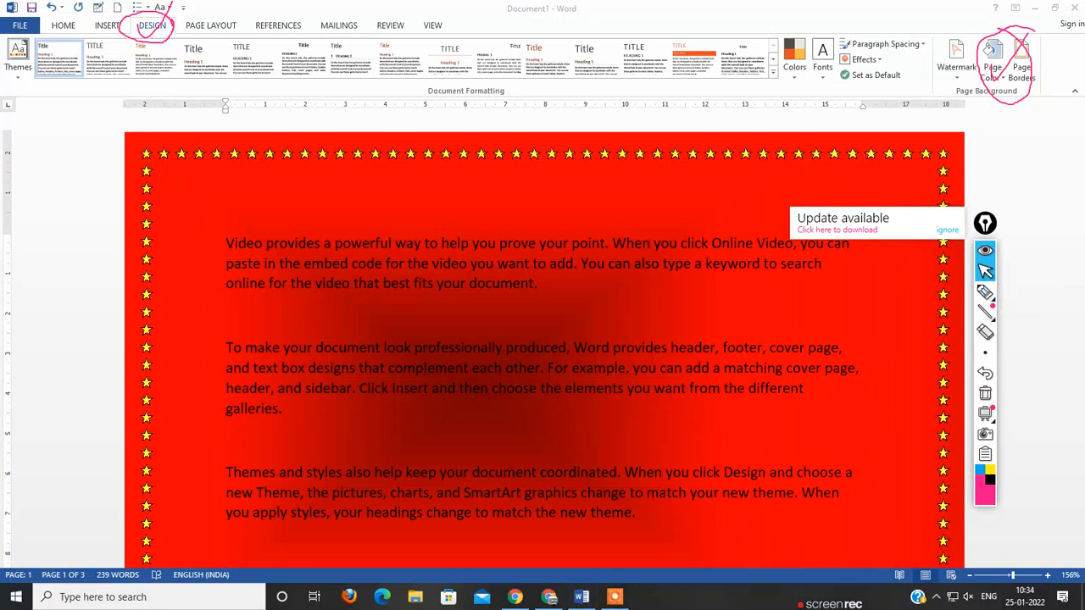
click(991, 55)
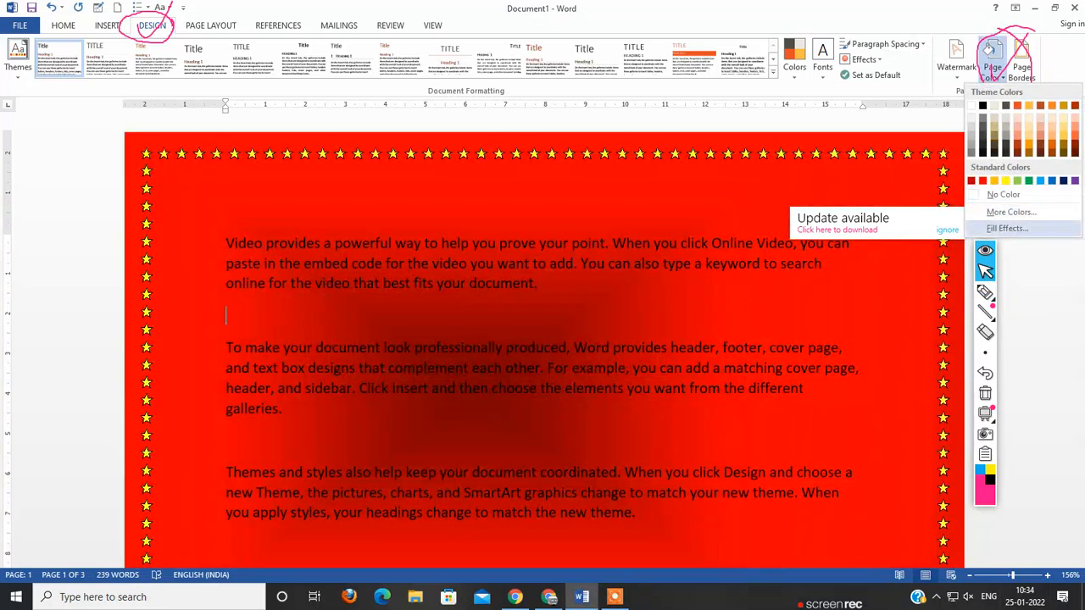
click(1007, 228)
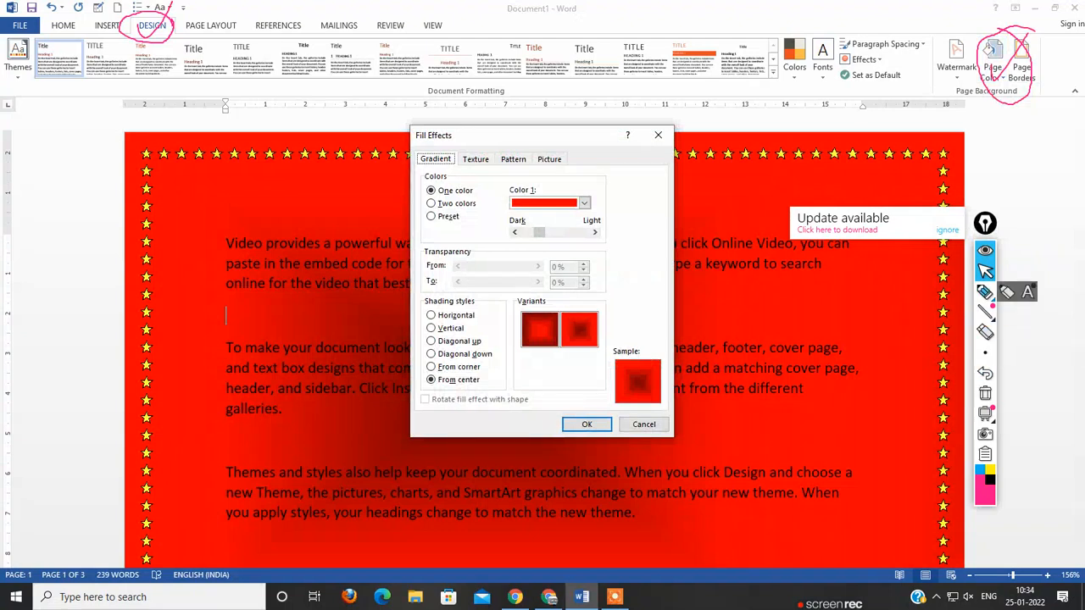
Step: Circle the Gradient heading and tick Gradient, Texture, Pattern and Picture with the annotation pen, and restore the normal pointer
click(985, 292)
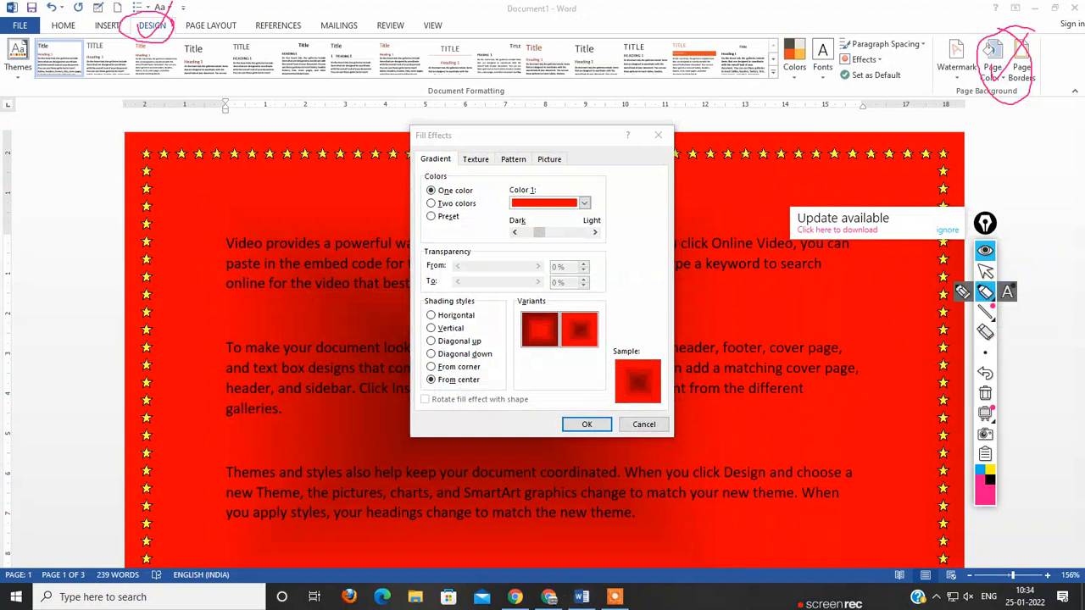
mouse_move(500, 125)
mouse_down()
mouse_move(378, 127)
mouse_move(504, 183)
mouse_move(519, 142)
mouse_move(430, 167)
mouse_up()
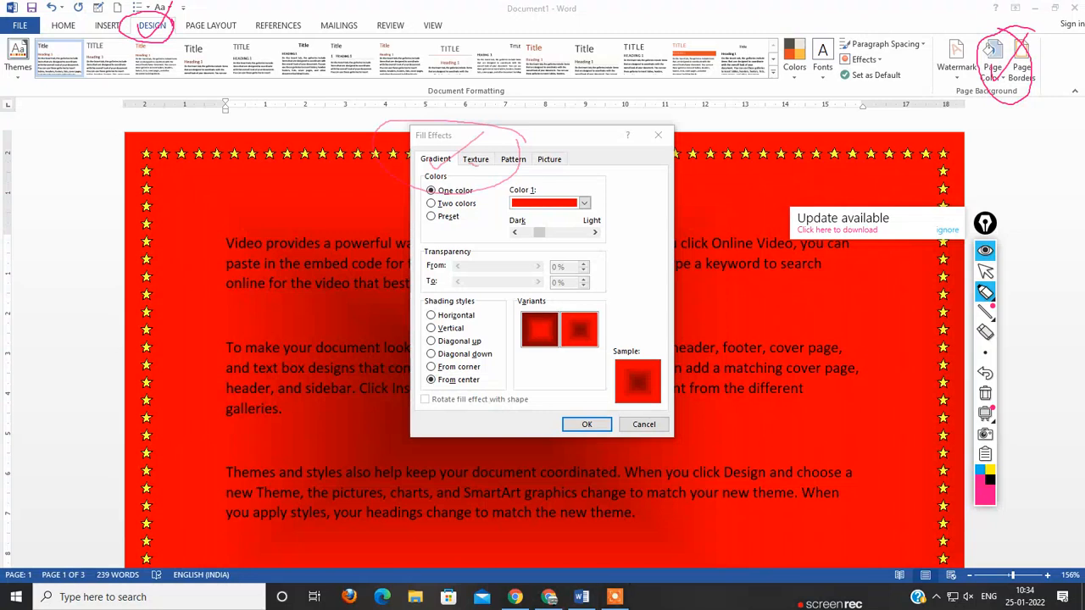
drag(495, 146, 466, 166)
mouse_move(549, 144)
mouse_down()
mouse_move(524, 164)
mouse_move(554, 166)
mouse_up()
click(984, 270)
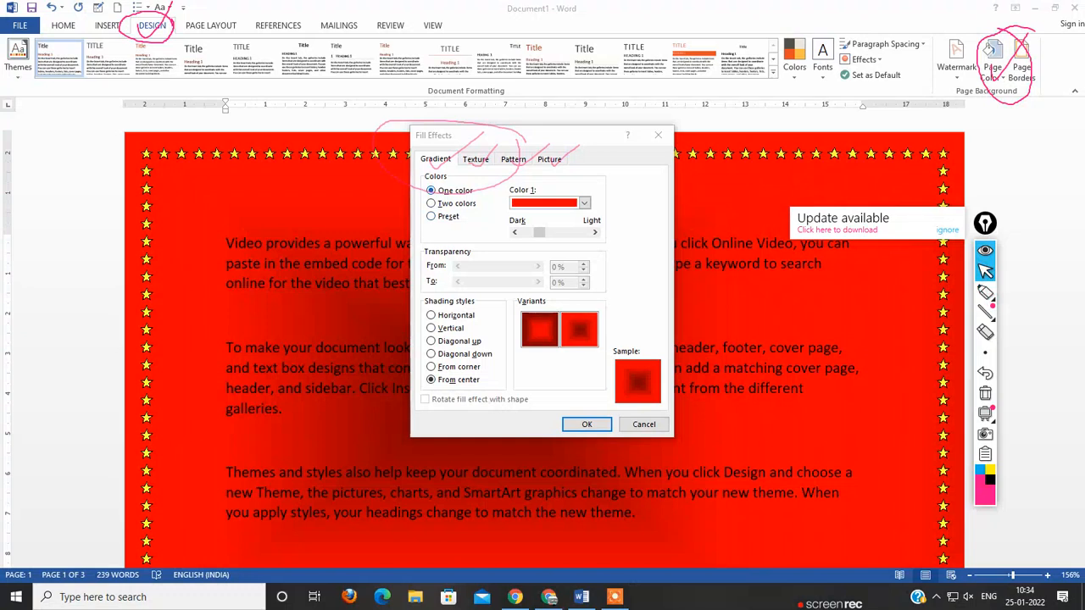
Step: Shift the one-color red gradient close to the Light end and preview both From center variants
drag(539, 232, 583, 232)
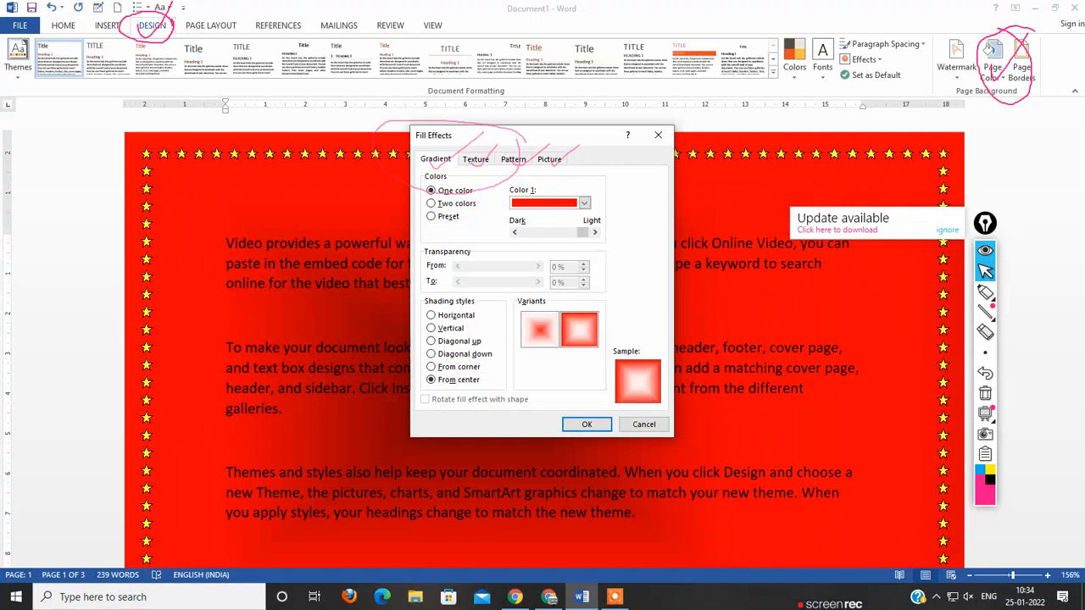
click(540, 329)
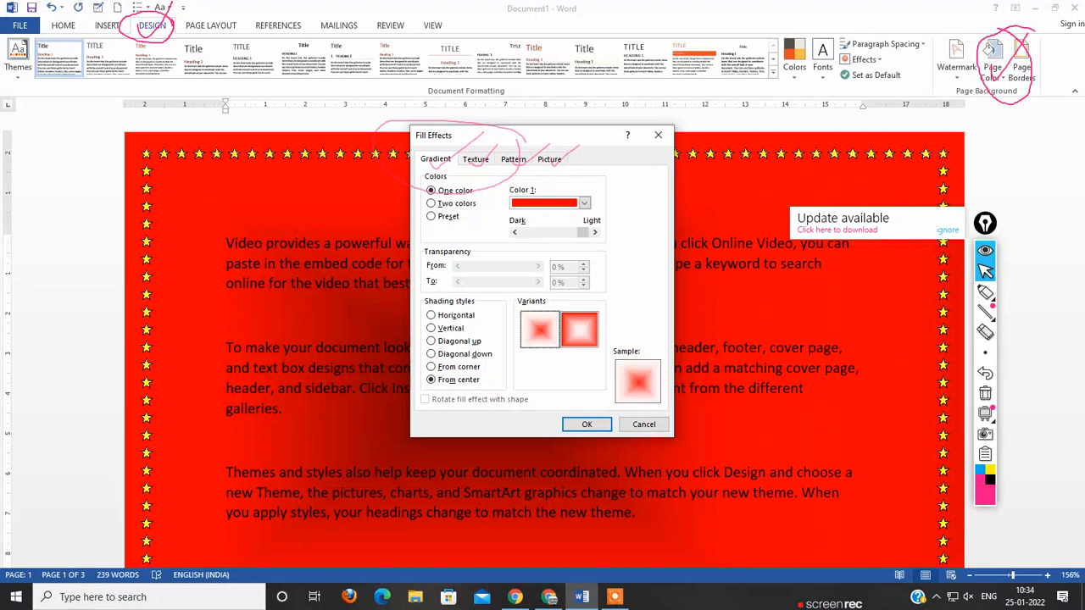
click(580, 330)
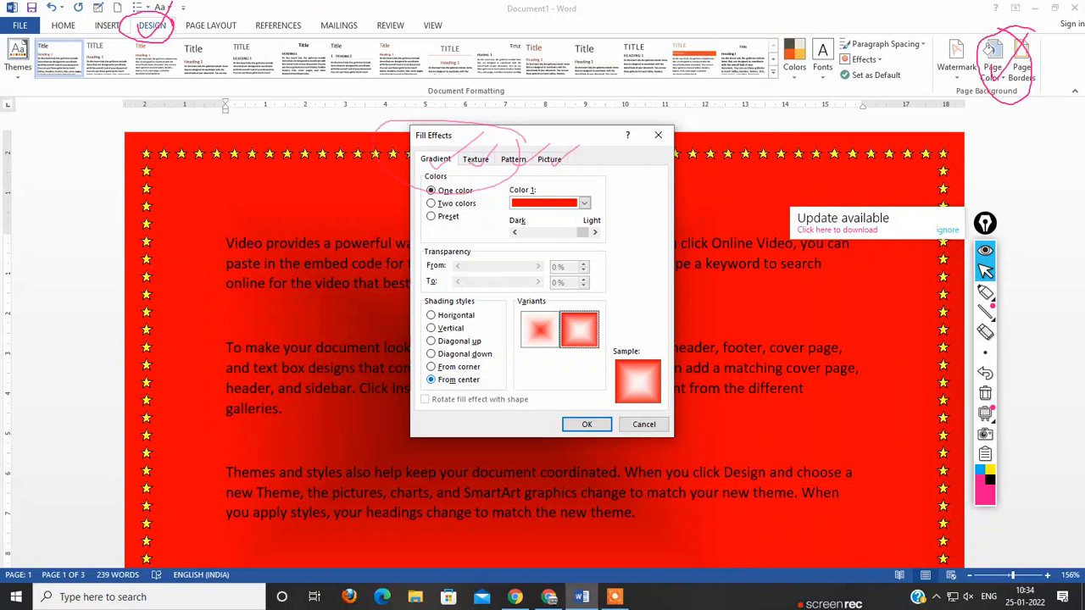
Step: Preview the other shading styles and apply the Horizontal variant that fades from red at the top to the pages
click(458, 367)
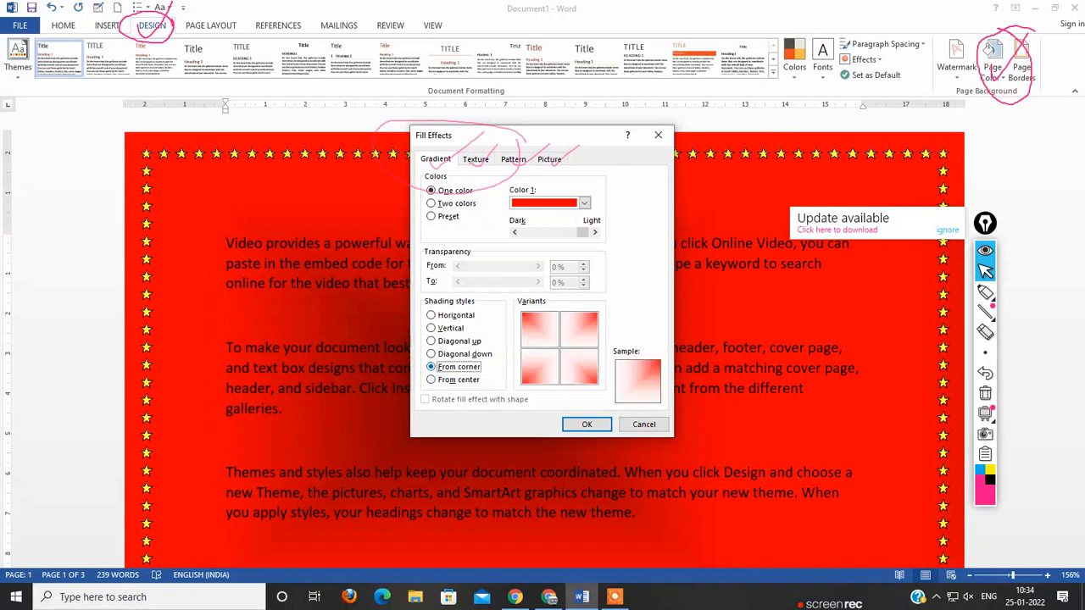
click(463, 355)
click(458, 341)
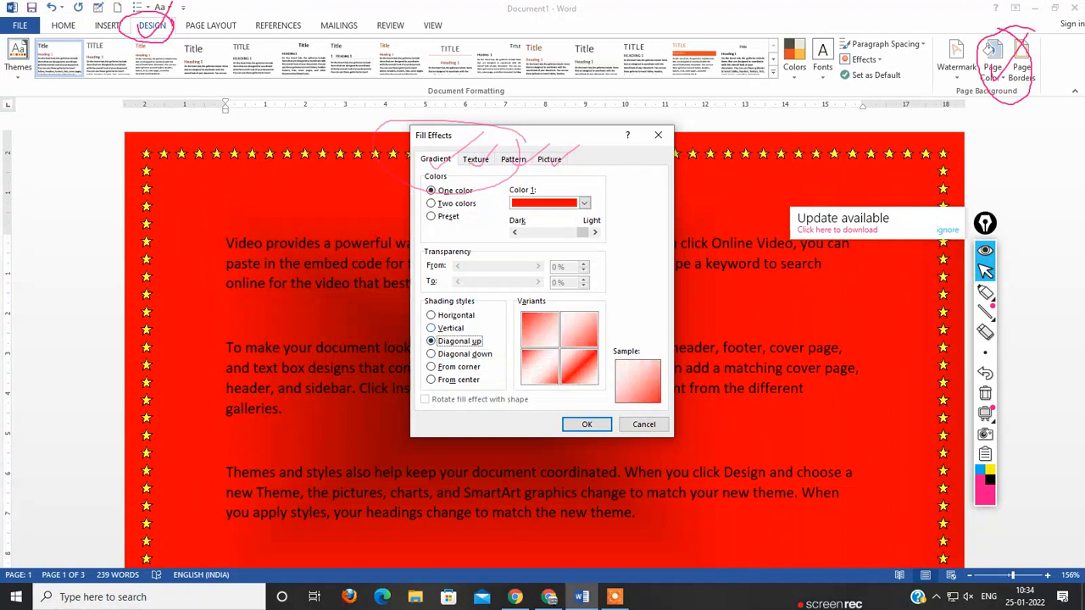
click(450, 328)
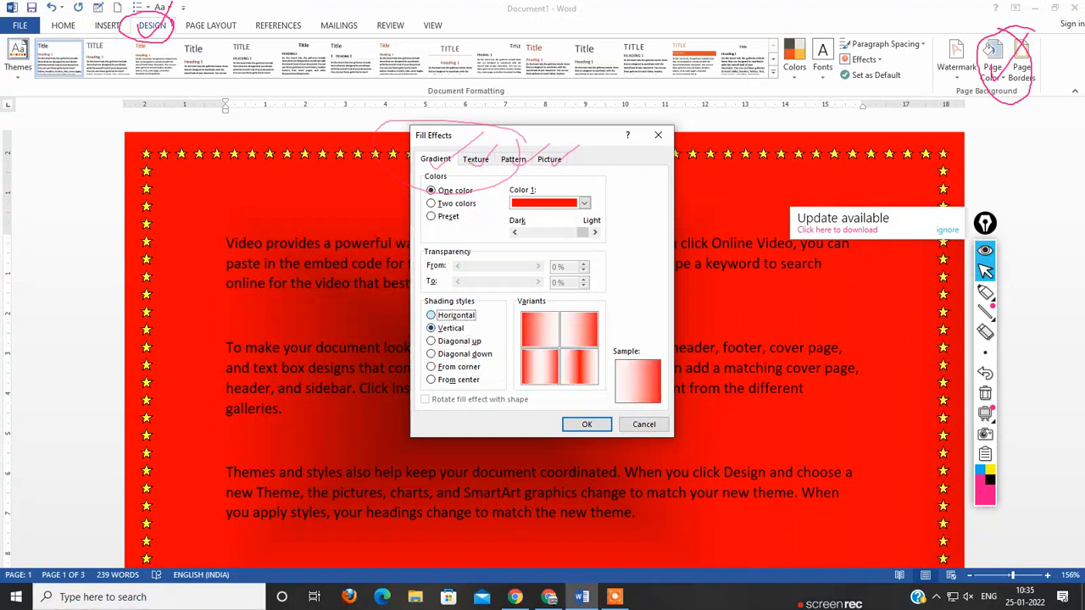
click(456, 315)
click(540, 330)
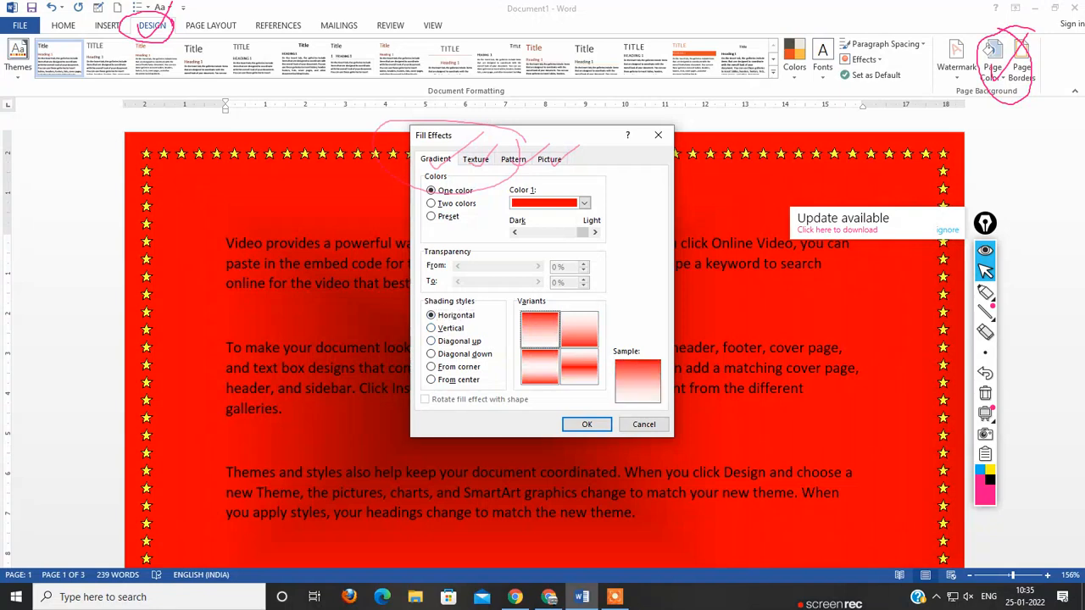
click(587, 424)
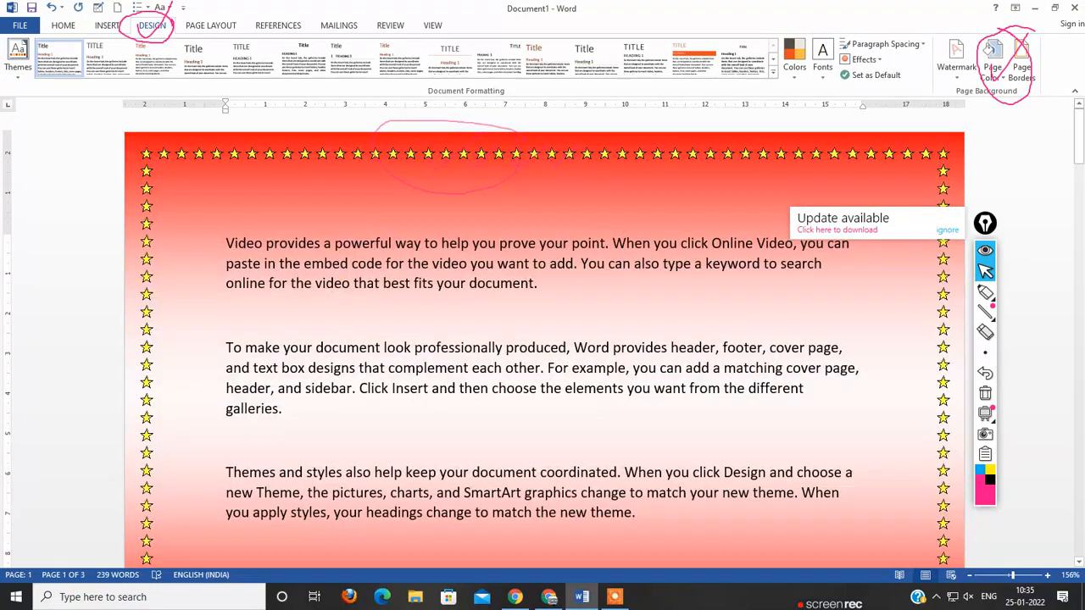
Step: Apply a two-color horizontal gradient page background with red as Color 1 and light orange as Color 2
scroll(542, 339, down, 15)
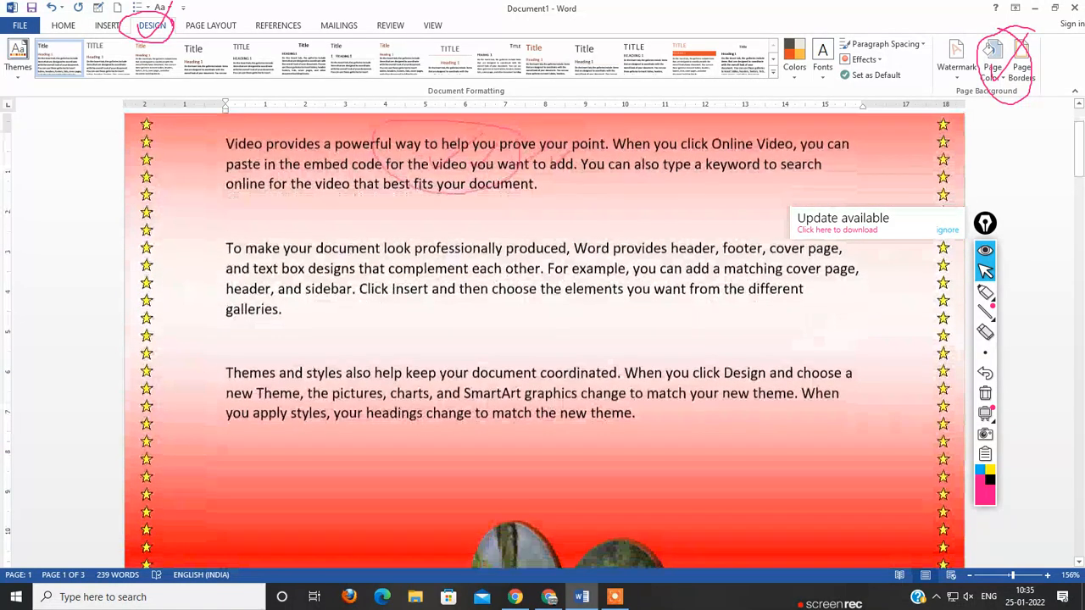
scroll(542, 339, down, 5)
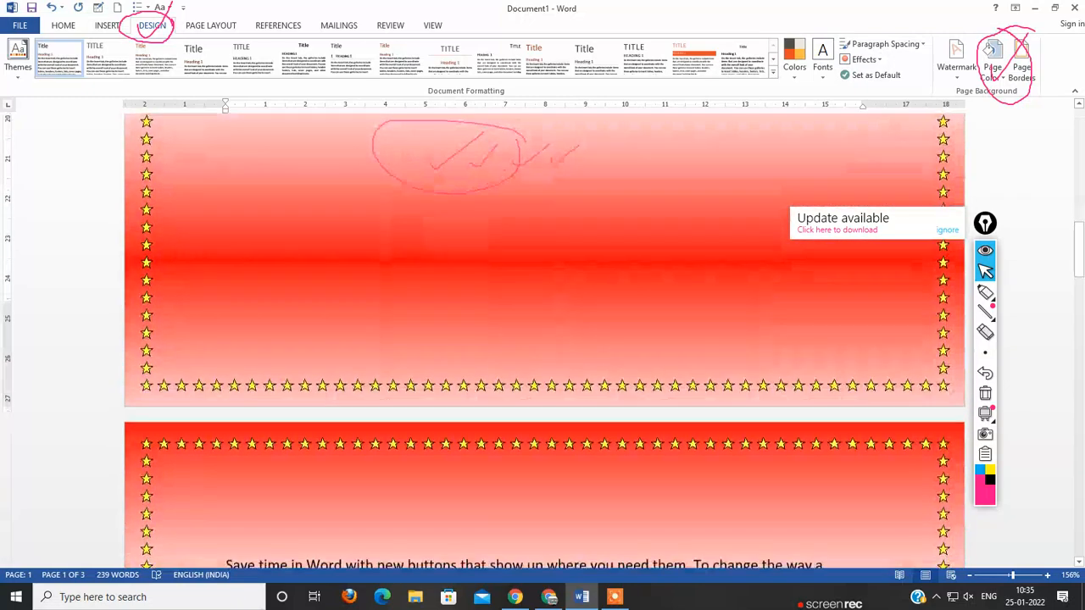
scroll(542, 339, up, 5)
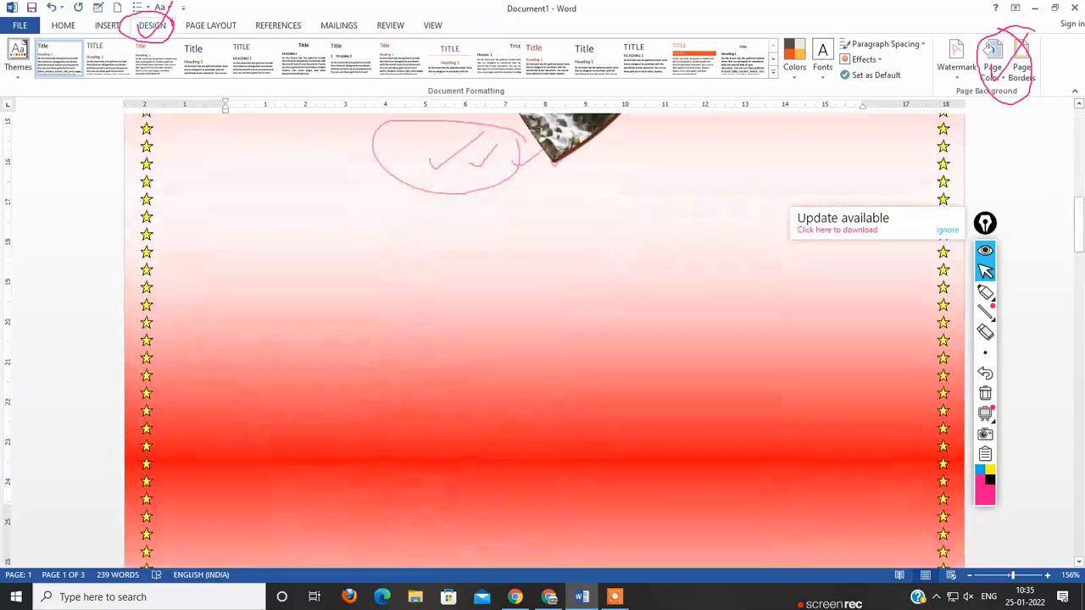
click(991, 58)
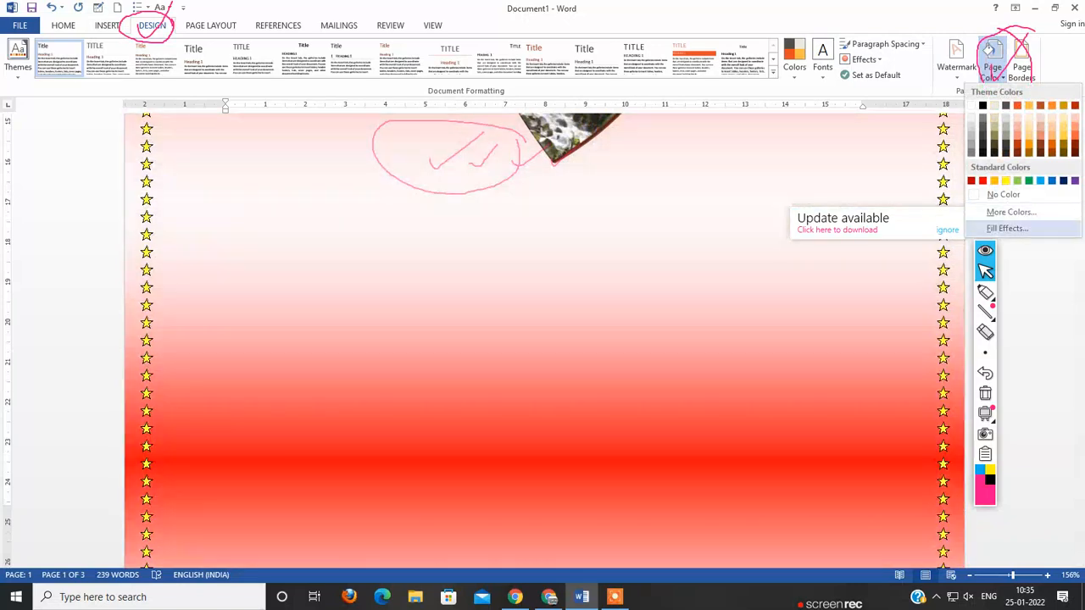
click(1007, 228)
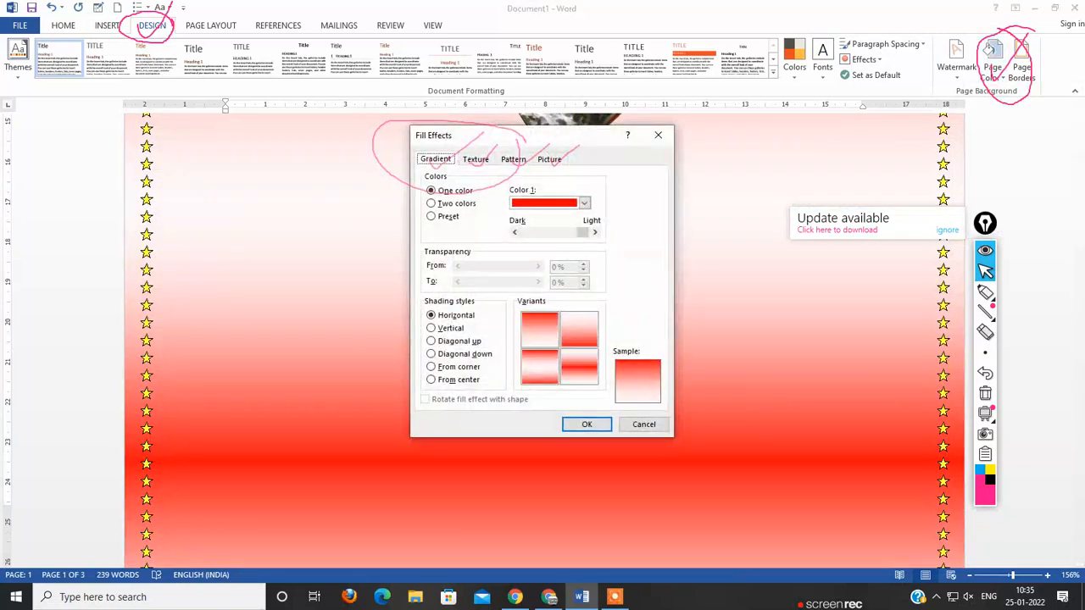
click(455, 203)
click(584, 231)
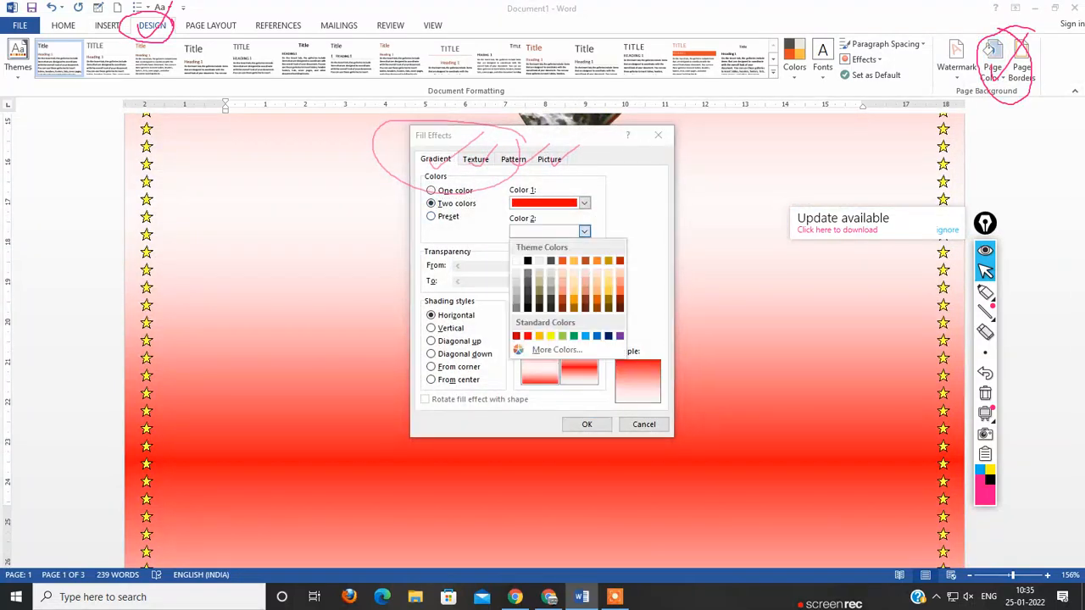
click(573, 289)
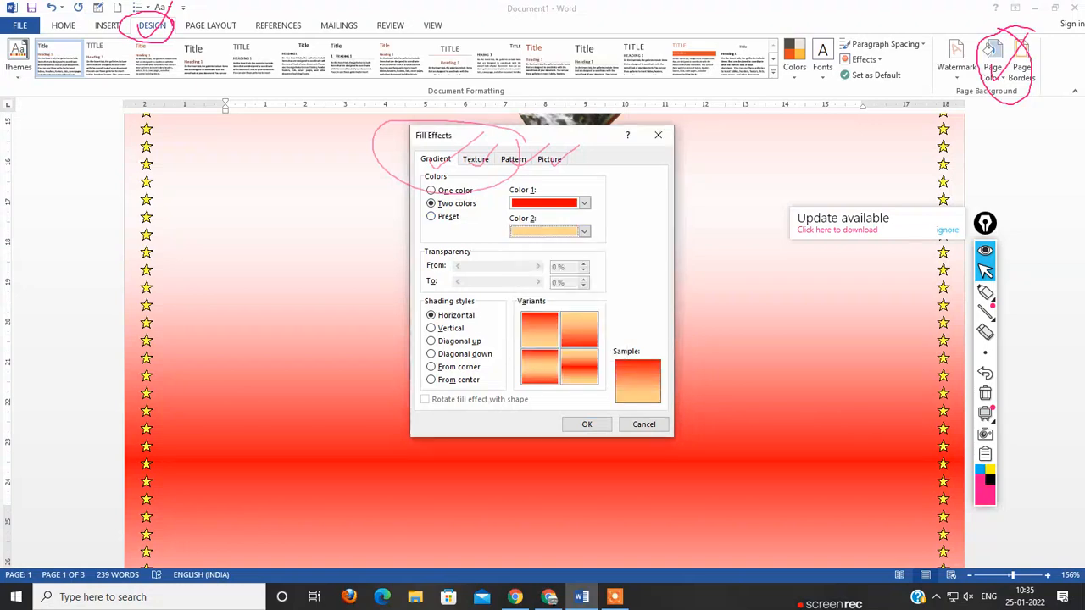
click(586, 424)
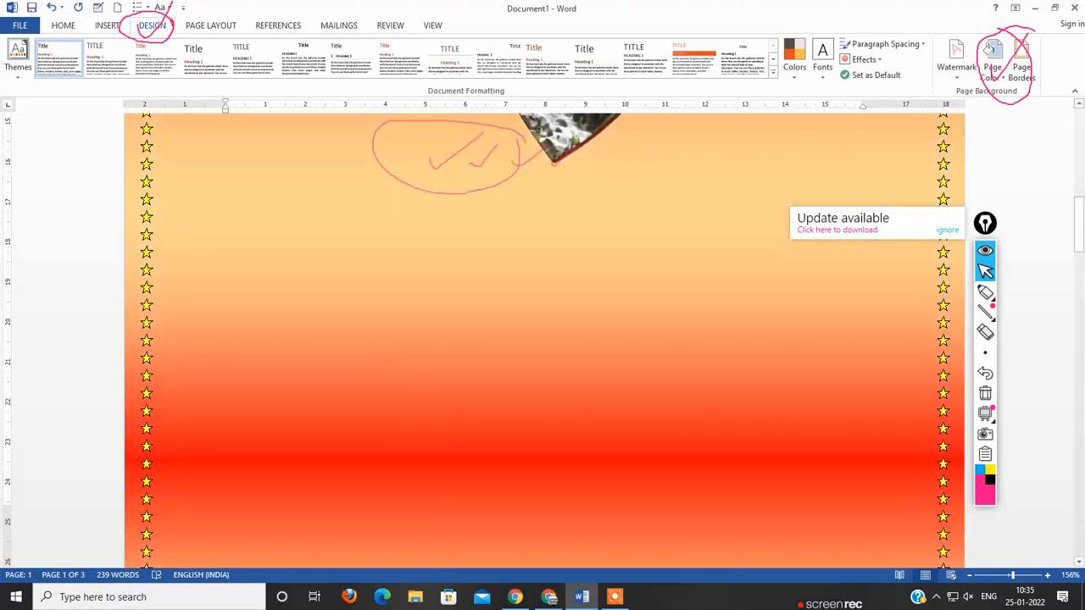
Step: Check the two-color background across all the pages and clear the pen annotations from the screen
scroll(542, 339, up, 8)
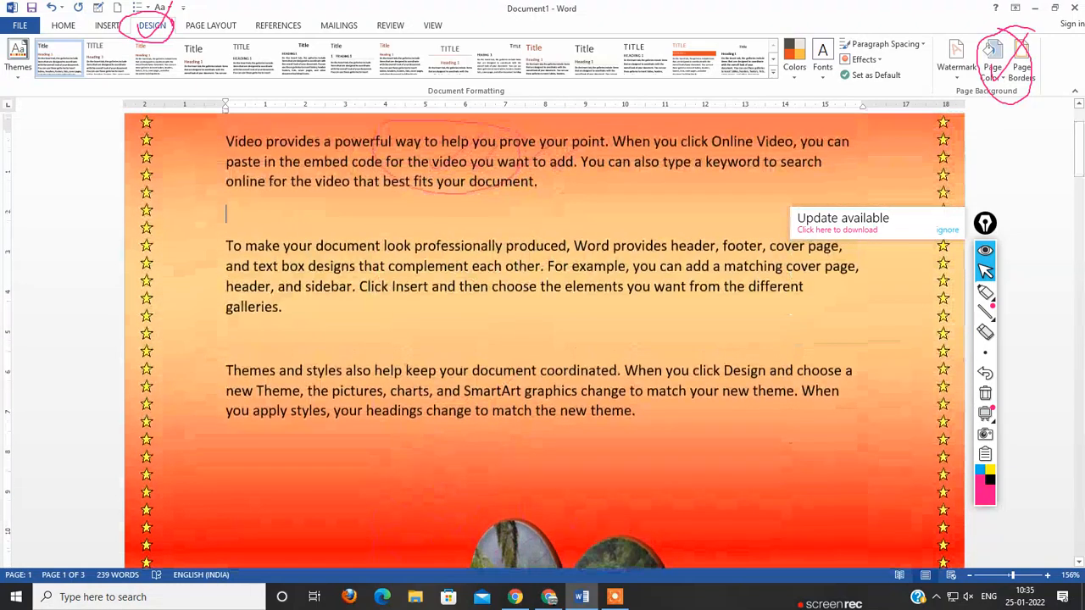
scroll(542, 339, down, 10)
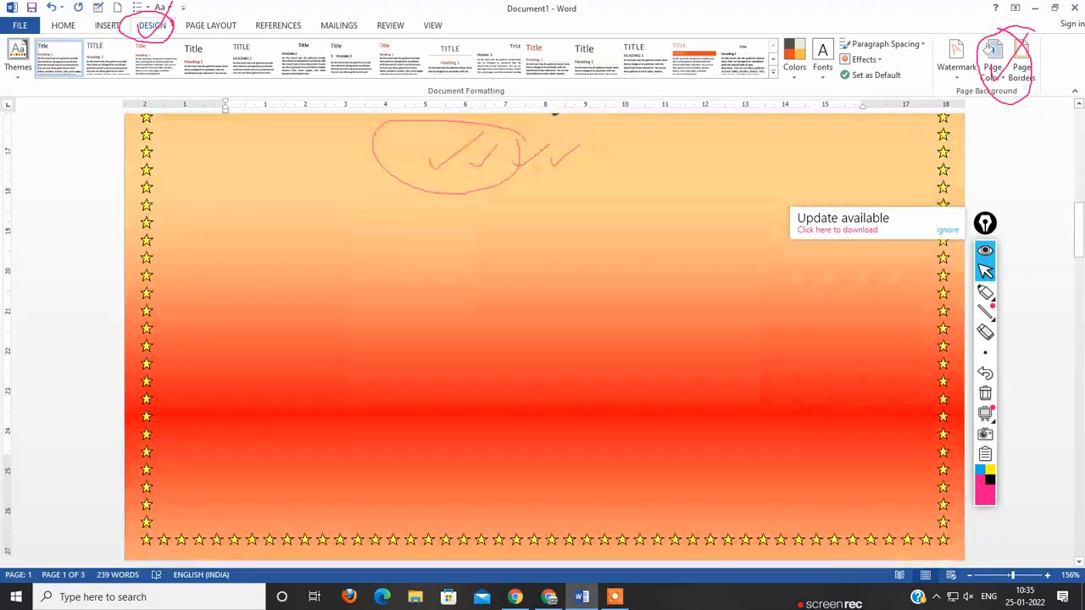
scroll(542, 339, down, 15)
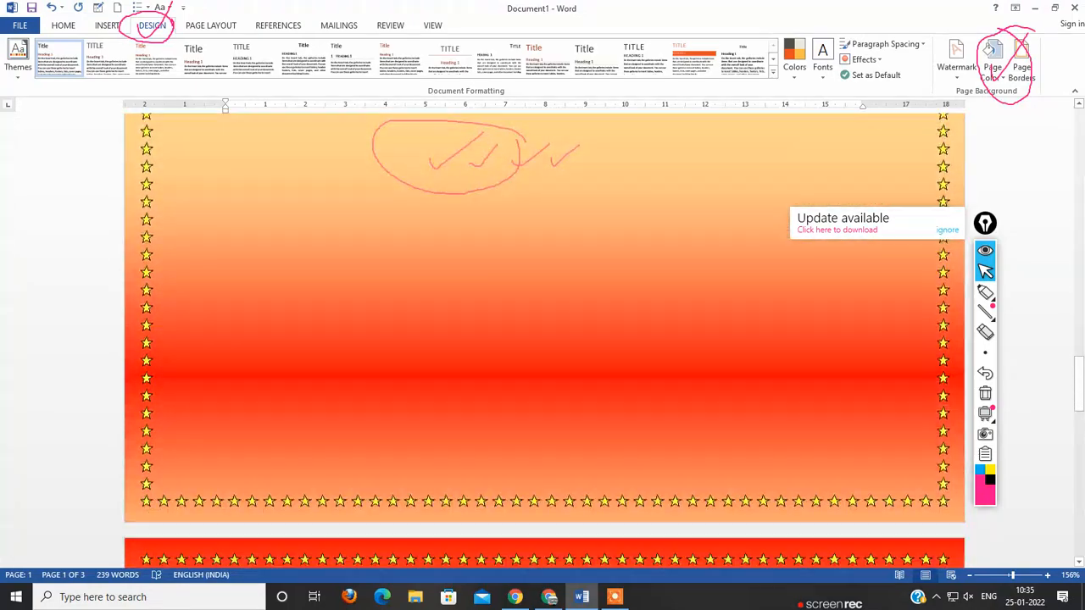
scroll(542, 339, down, 15)
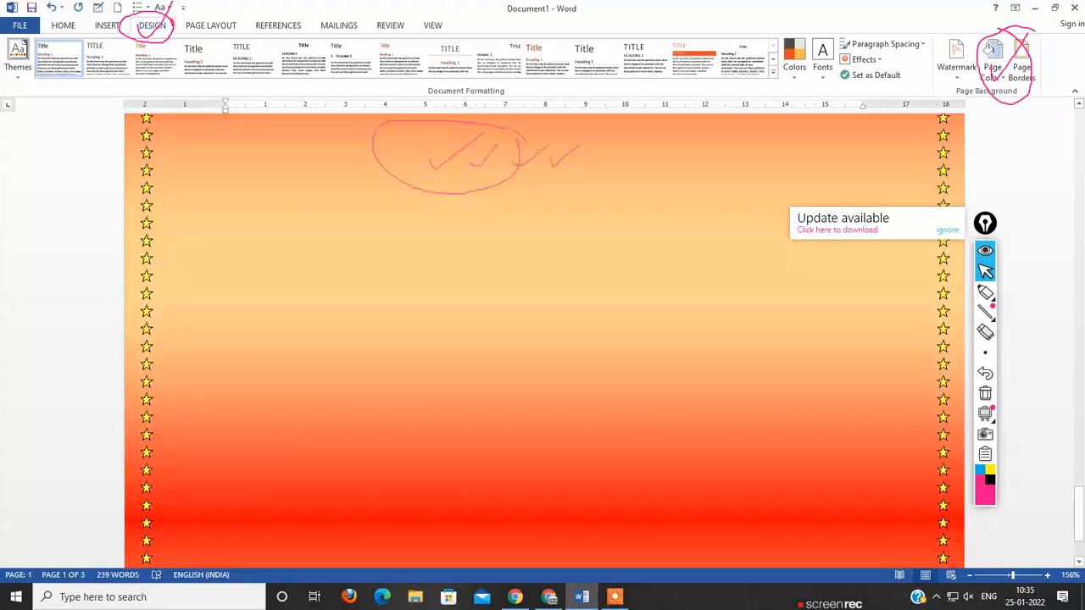
scroll(542, 339, down, 2)
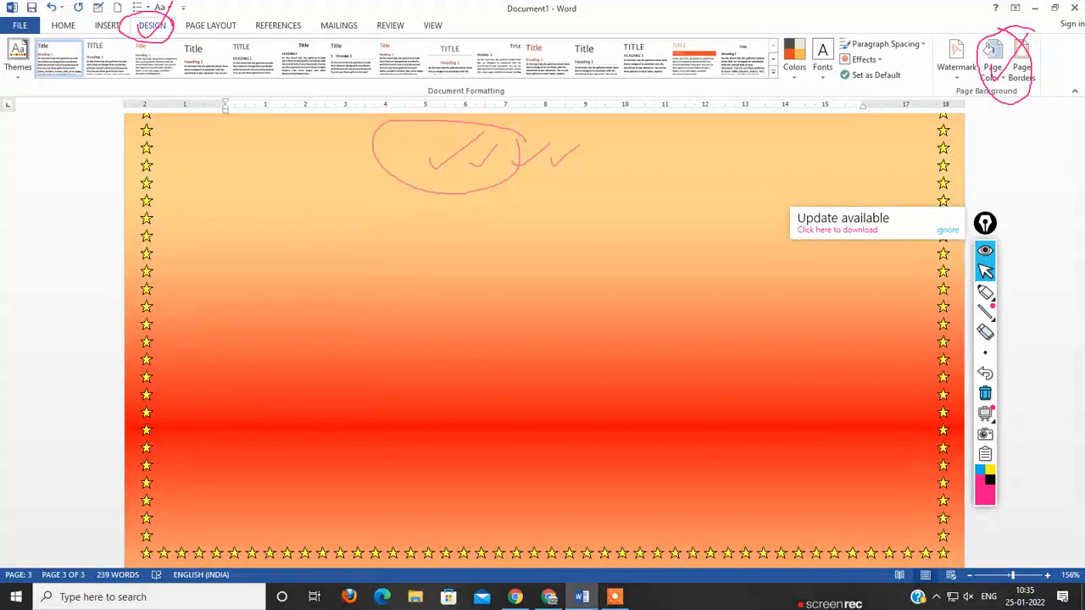
click(985, 393)
scroll(1007, 412, up, 5)
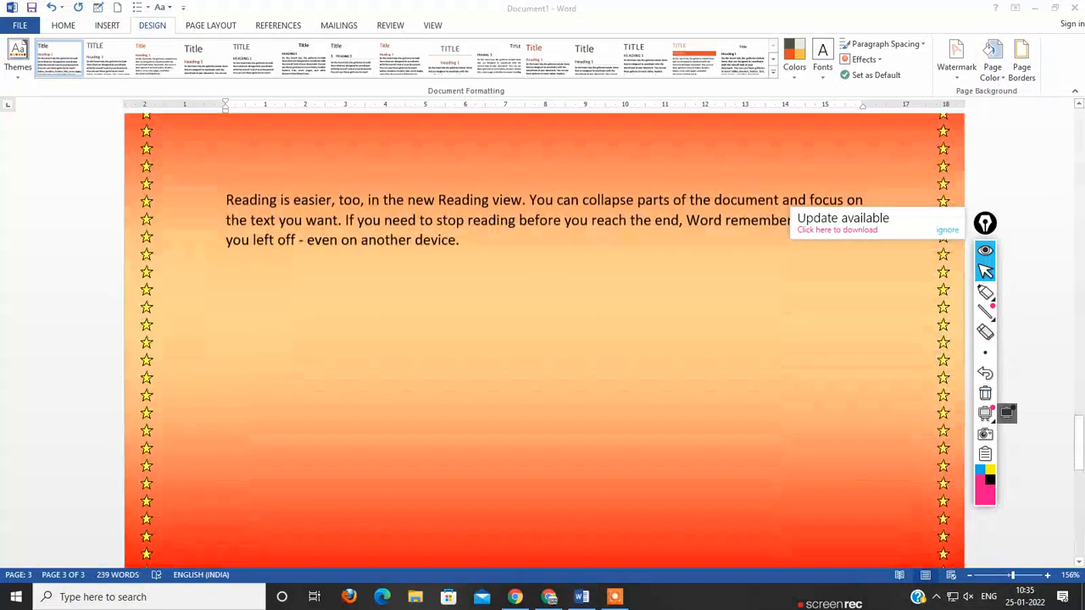
scroll(1006, 413, up, 5)
scroll(1006, 413, down, 7)
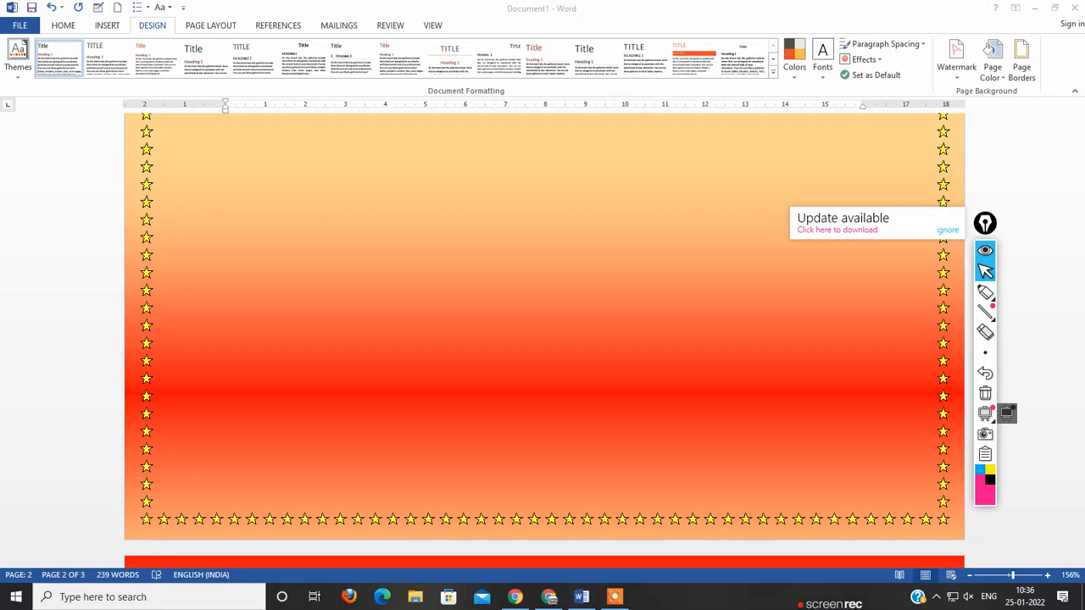
Step: Set up a custom text watermark with the text APS FAIZABAB
click(955, 61)
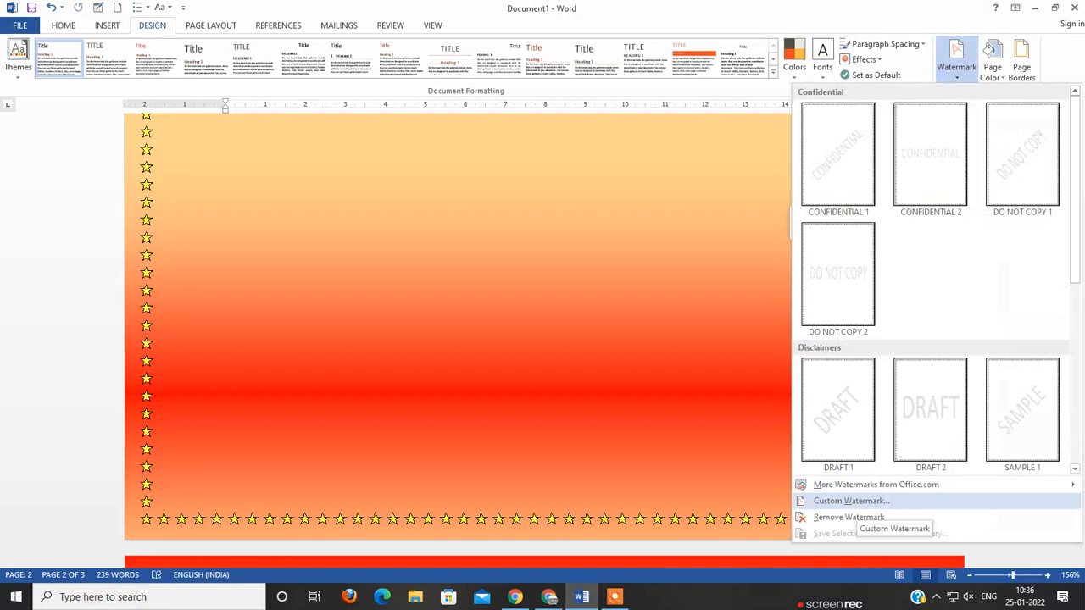
click(856, 502)
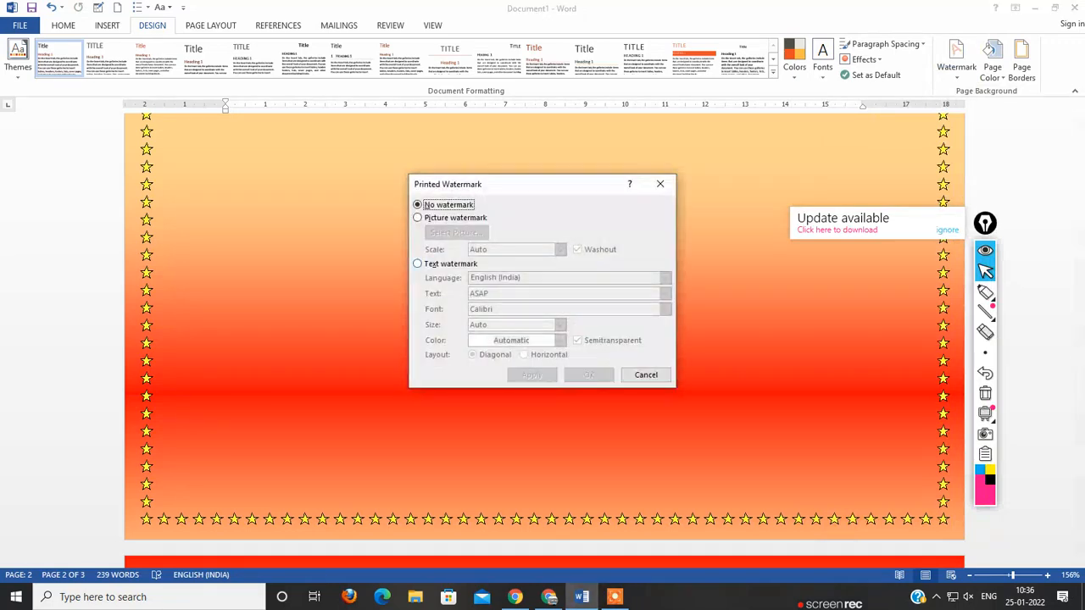
click(418, 264)
drag(493, 293, 462, 293)
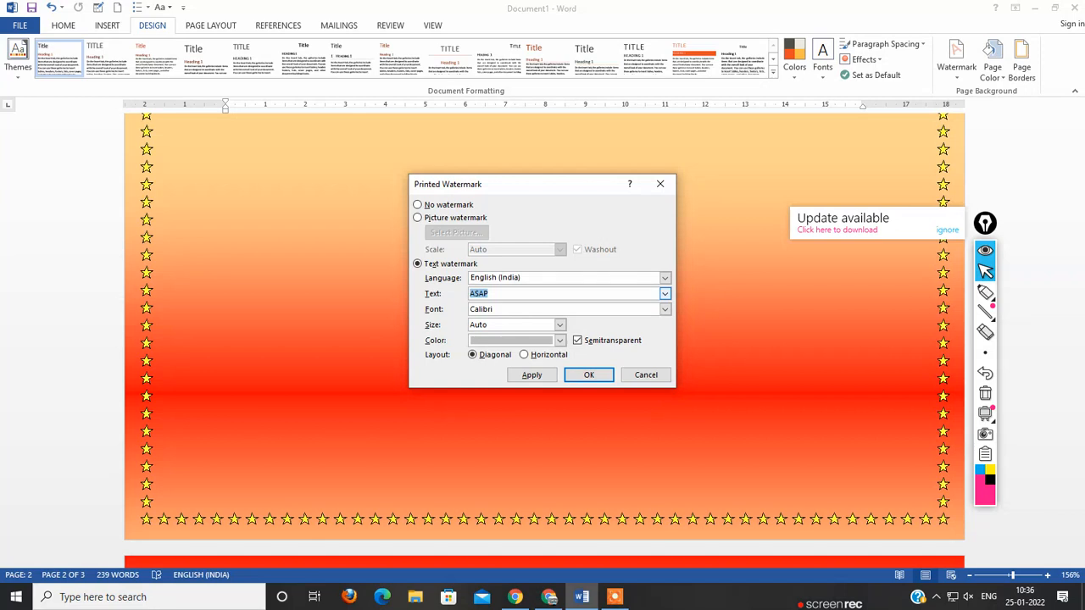
text(C)
key(BackSpace)
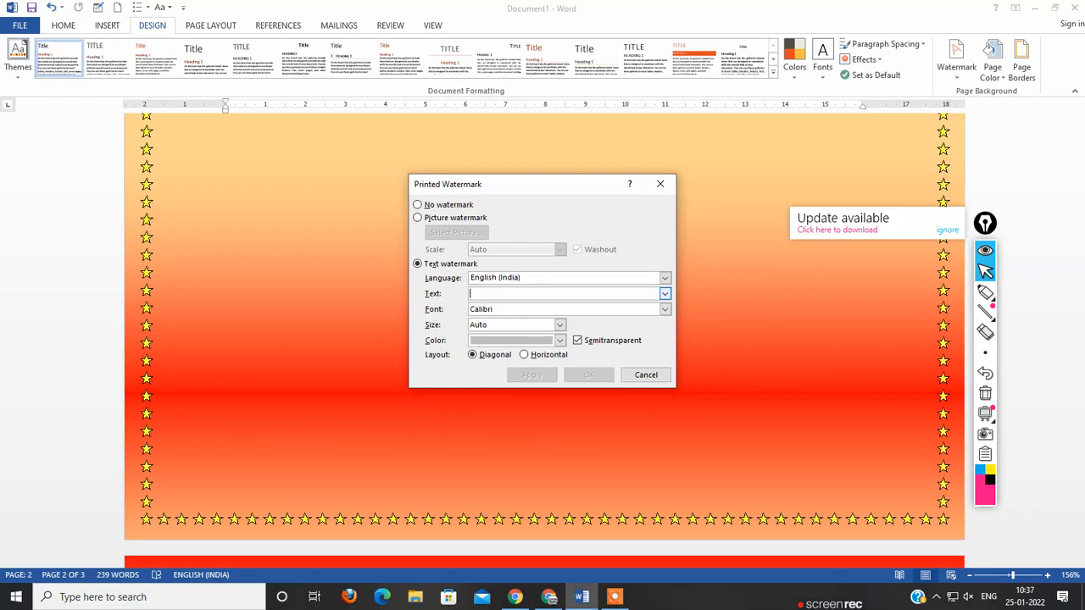
text(APS F)
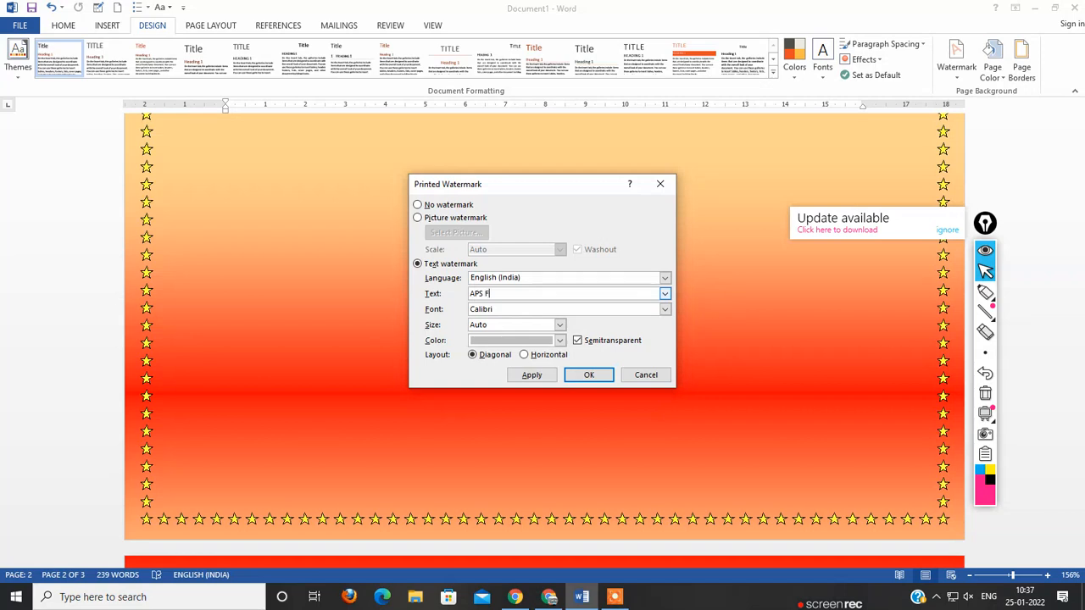
text(AIZABAB)
Step: Set the watermark color to standard light green and apply the watermark to the document
click(559, 340)
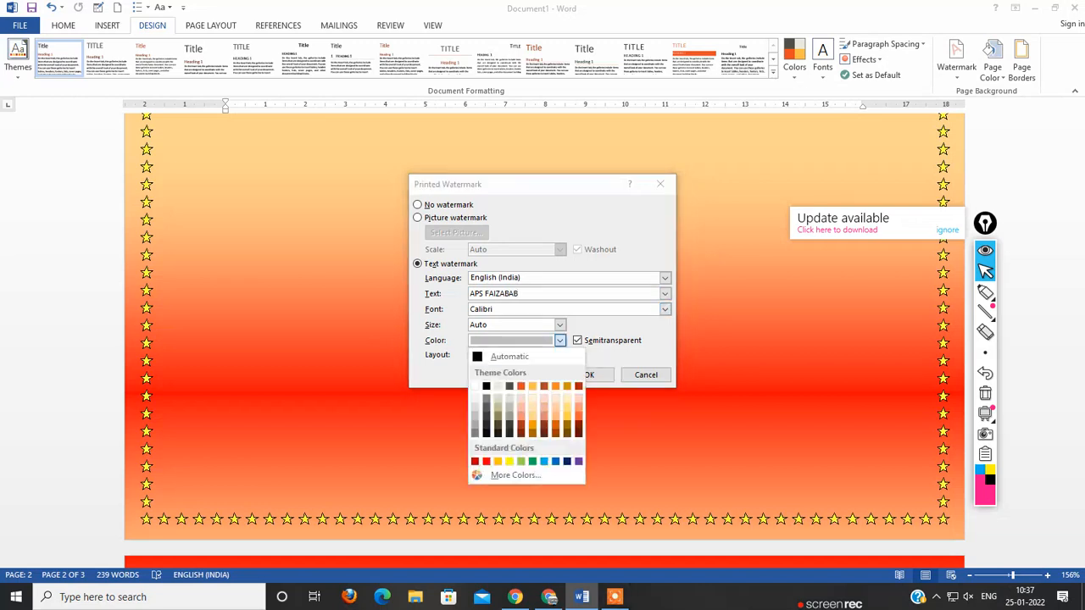
click(521, 461)
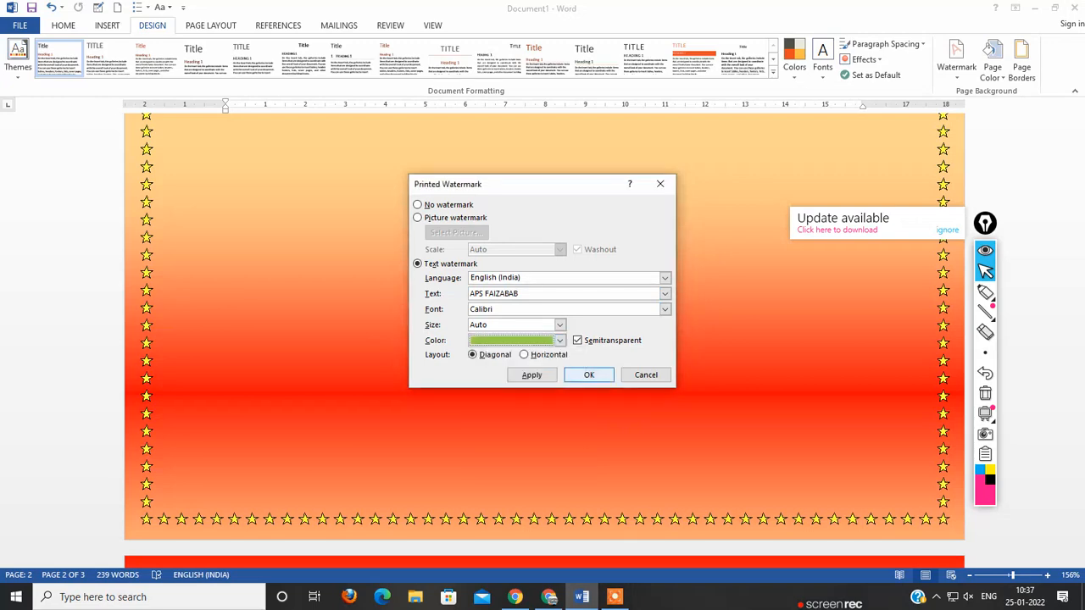
click(589, 374)
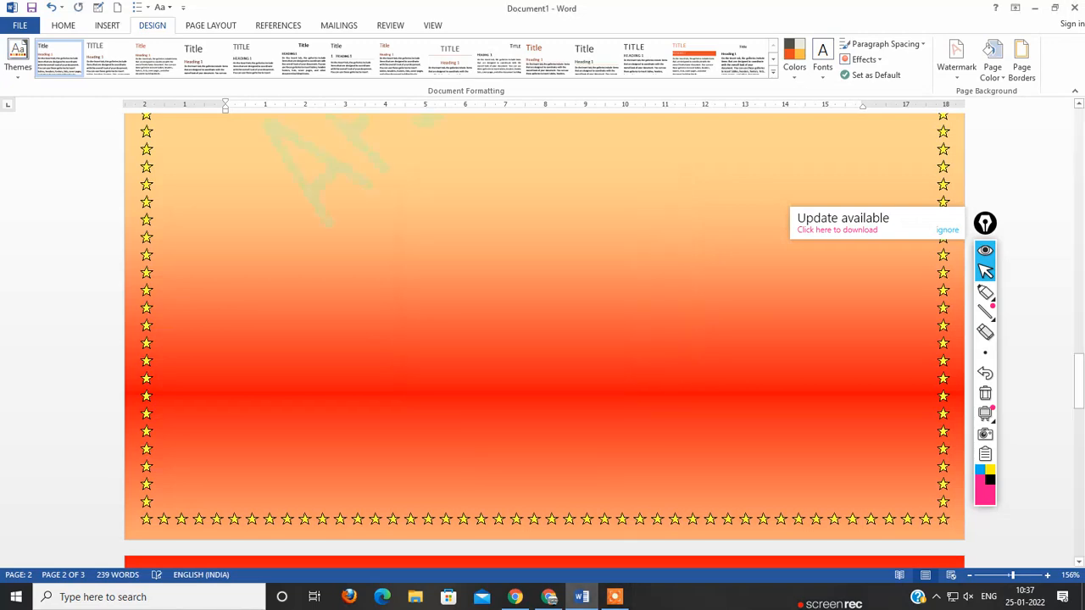
Step: Move the waterfall heart shape on page 1 up over the second and third paragraphs, clear of the watermark
scroll(544, 339, up, 6)
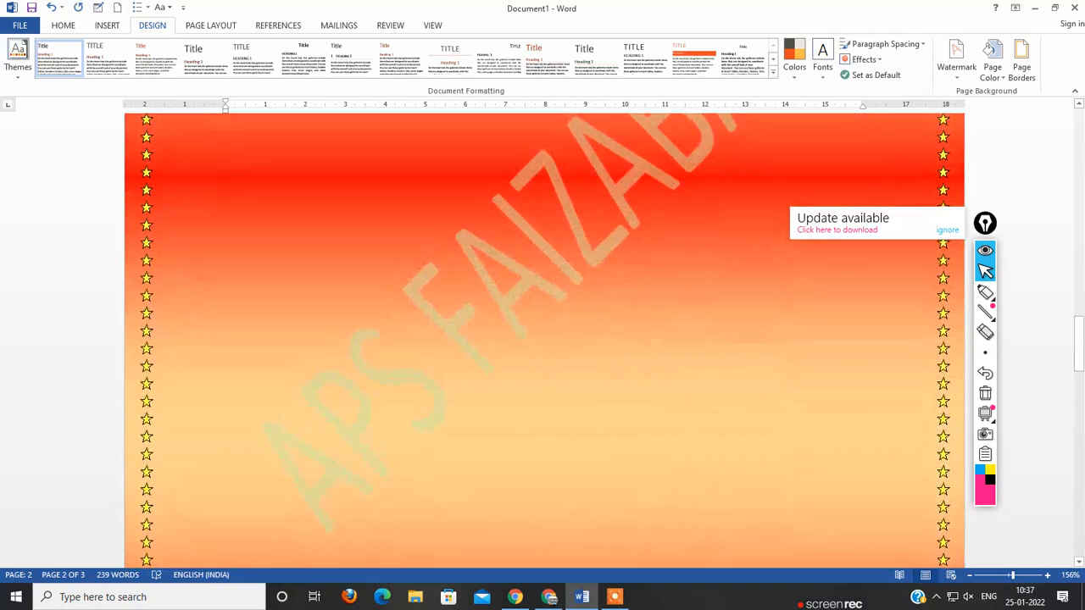
scroll(544, 339, up, 5)
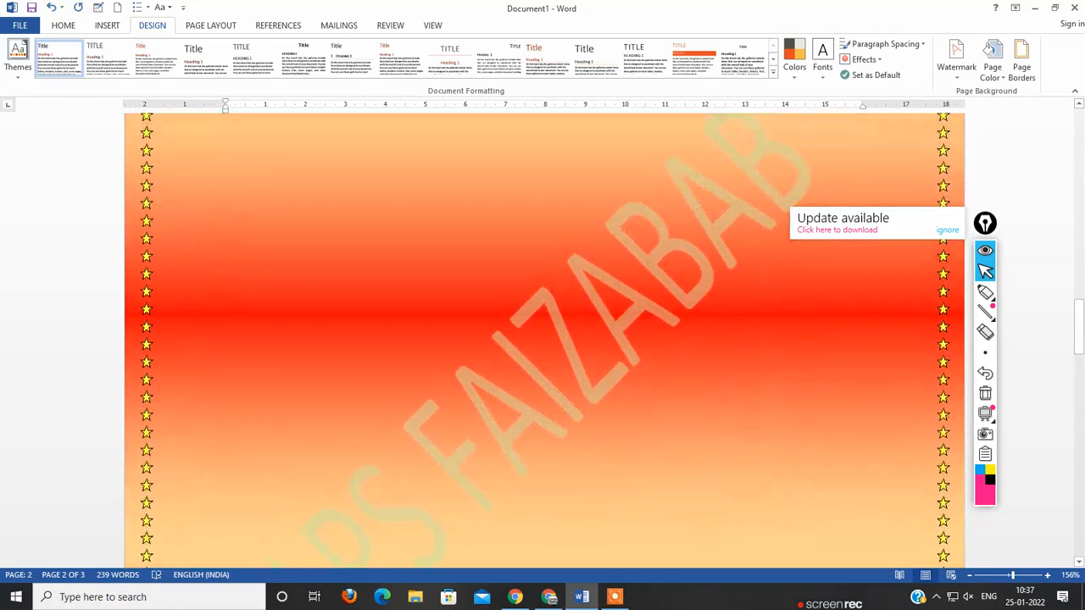
scroll(544, 339, up, 15)
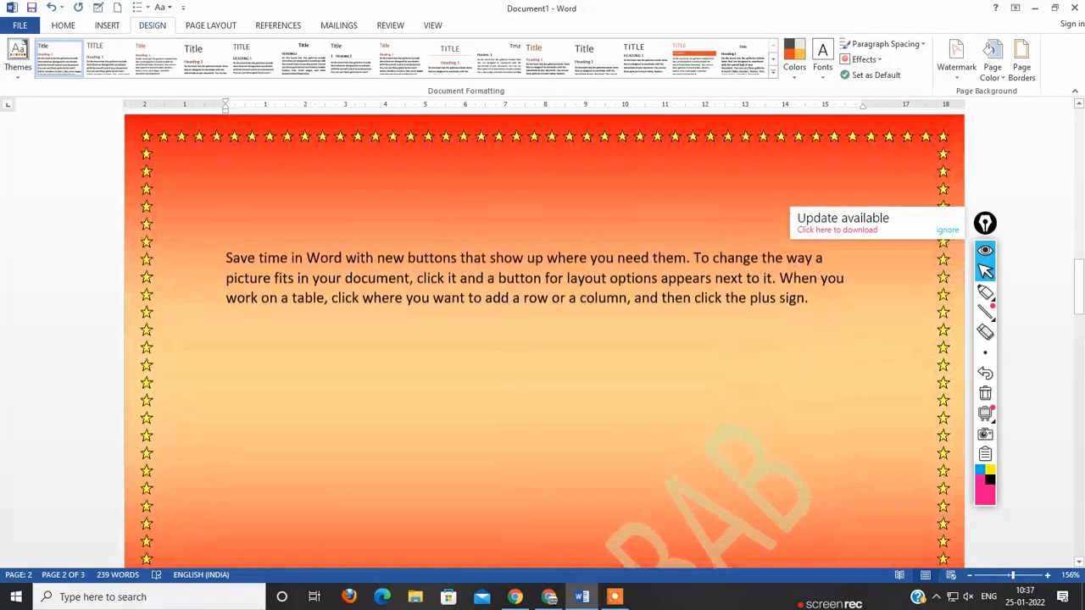
scroll(544, 339, up, 10)
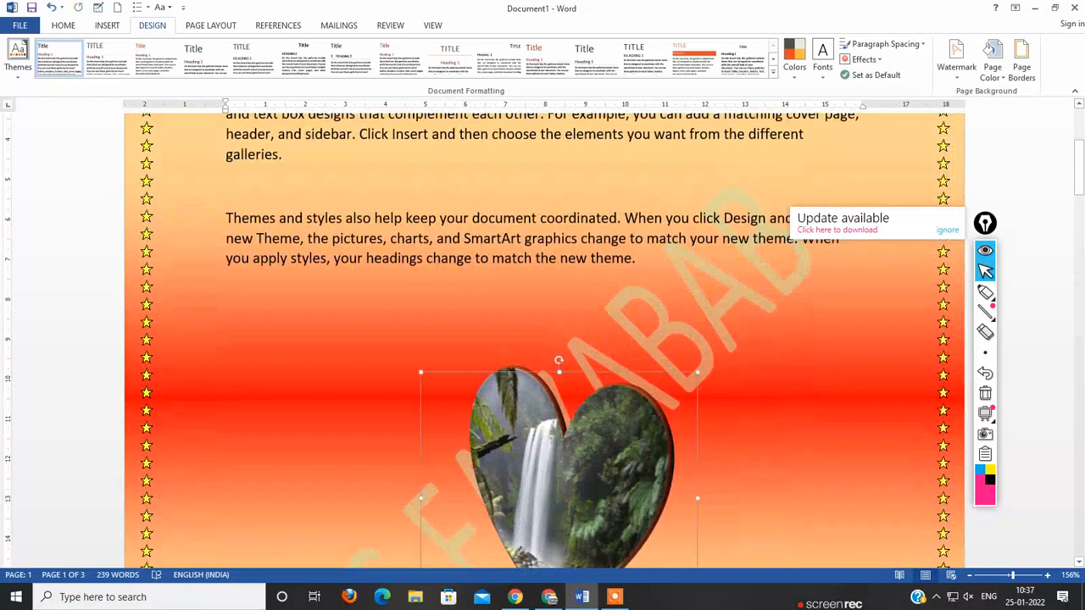
drag(559, 474, 443, 200)
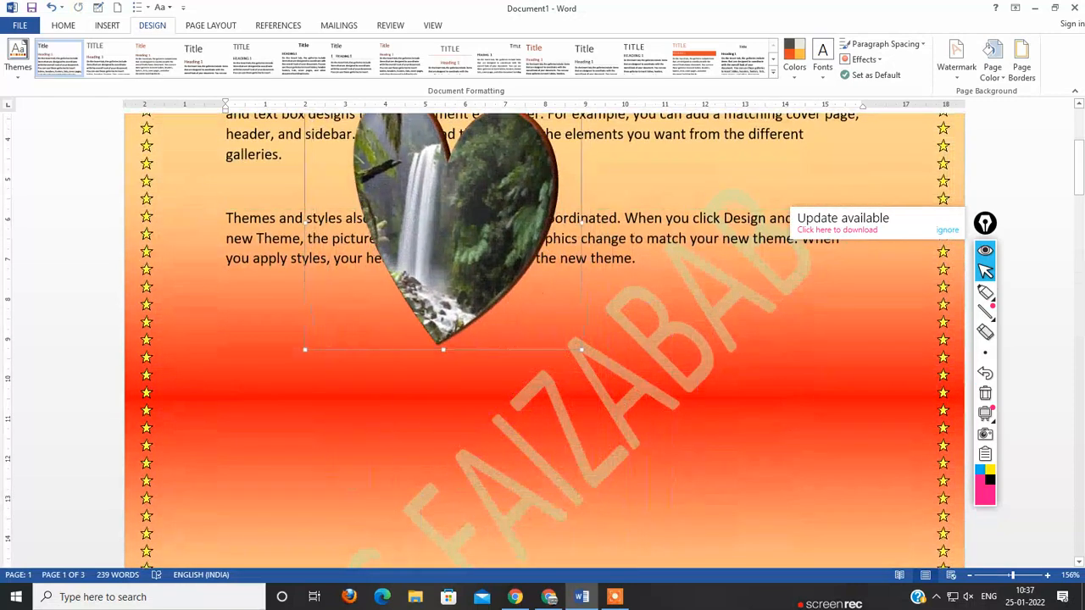
scroll(443, 200, up, 4)
scroll(544, 339, down, 10)
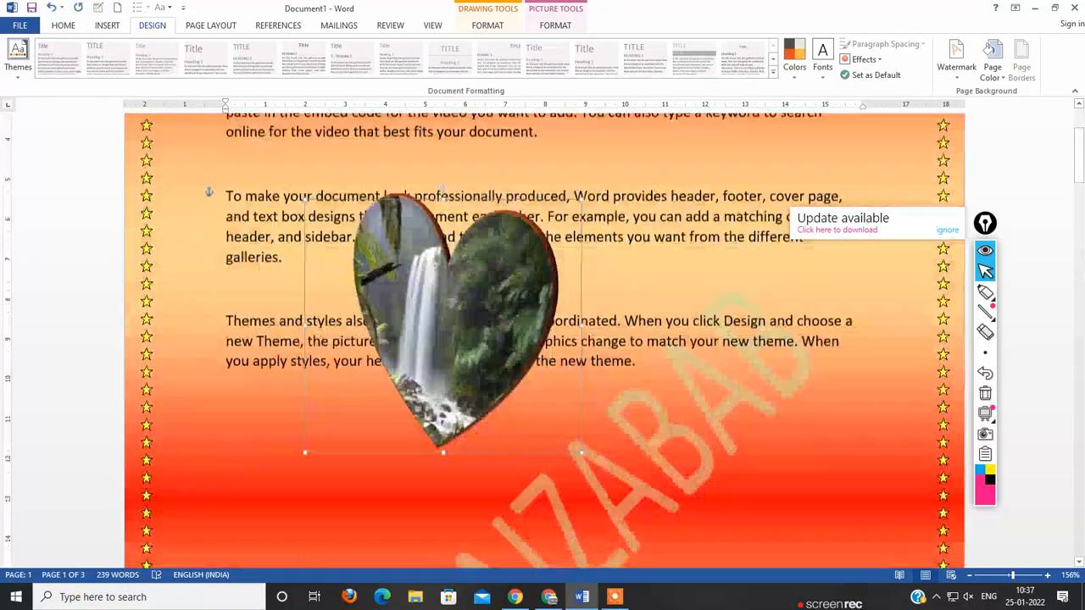
Step: Check the watermark through to the last page and review the page background's gradient fill settings, keeping them as they are
scroll(544, 339, down, 20)
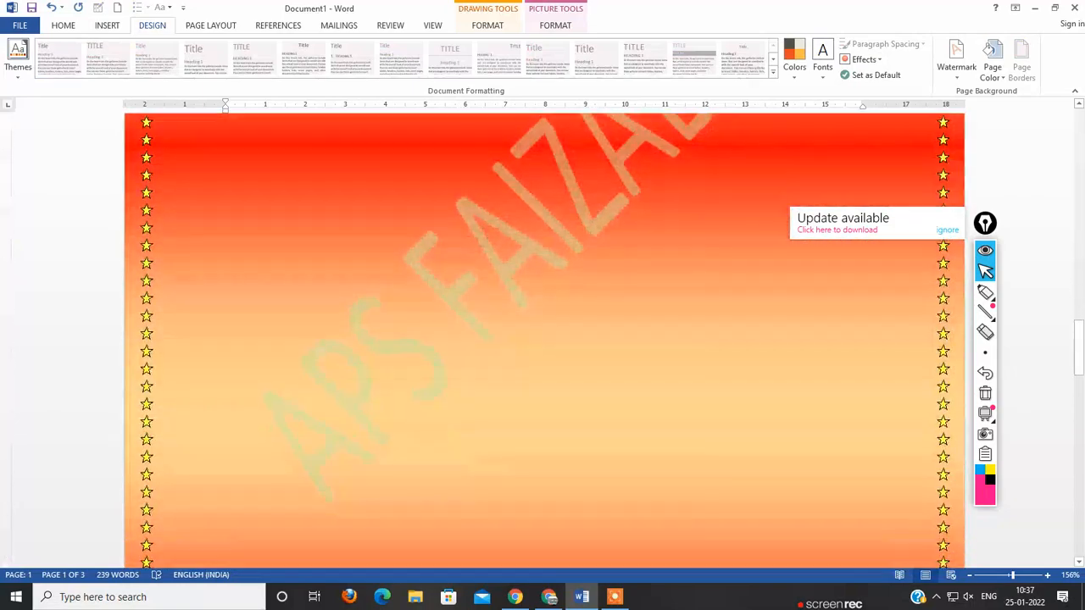
scroll(544, 339, down, 2)
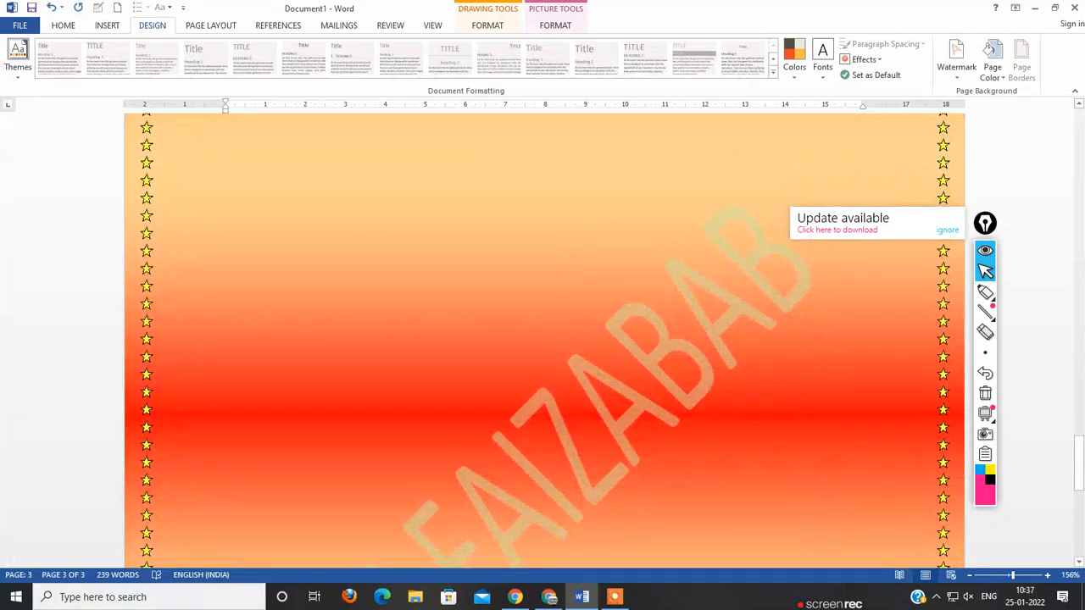
scroll(544, 339, down, 5)
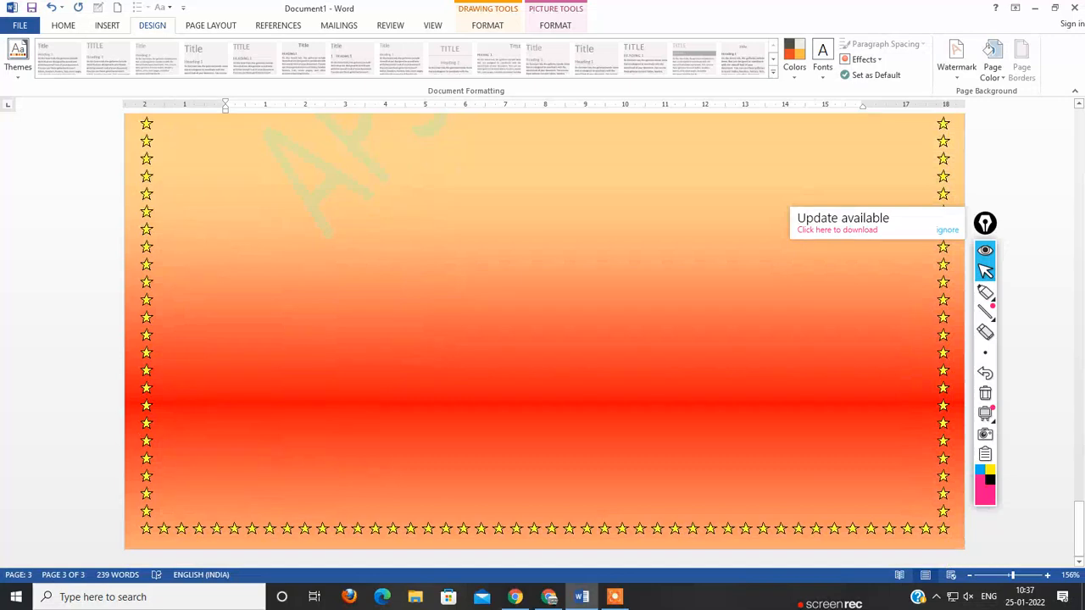
click(993, 68)
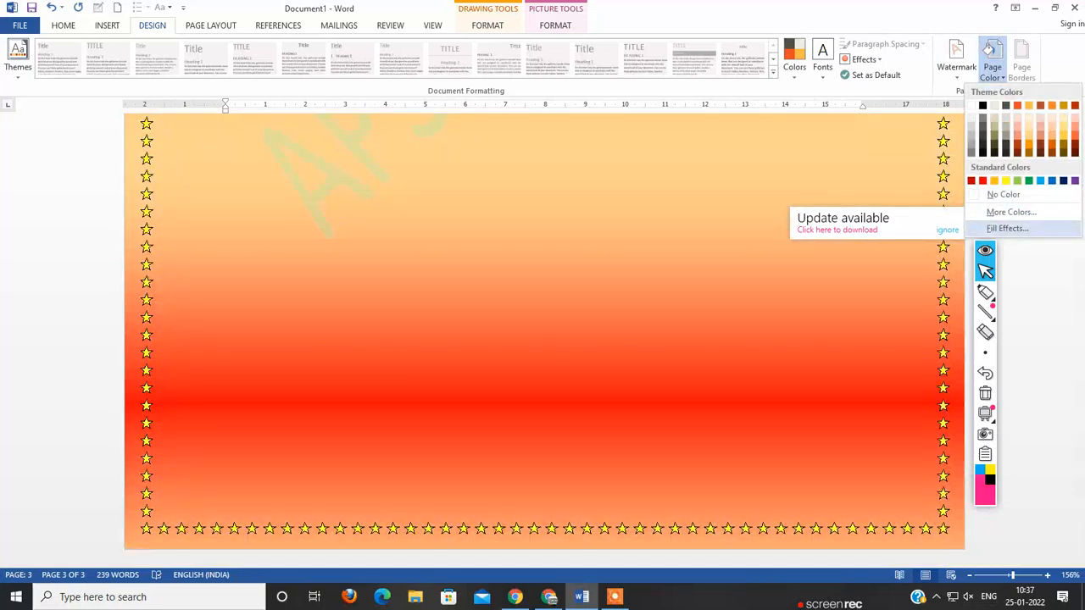
click(1009, 228)
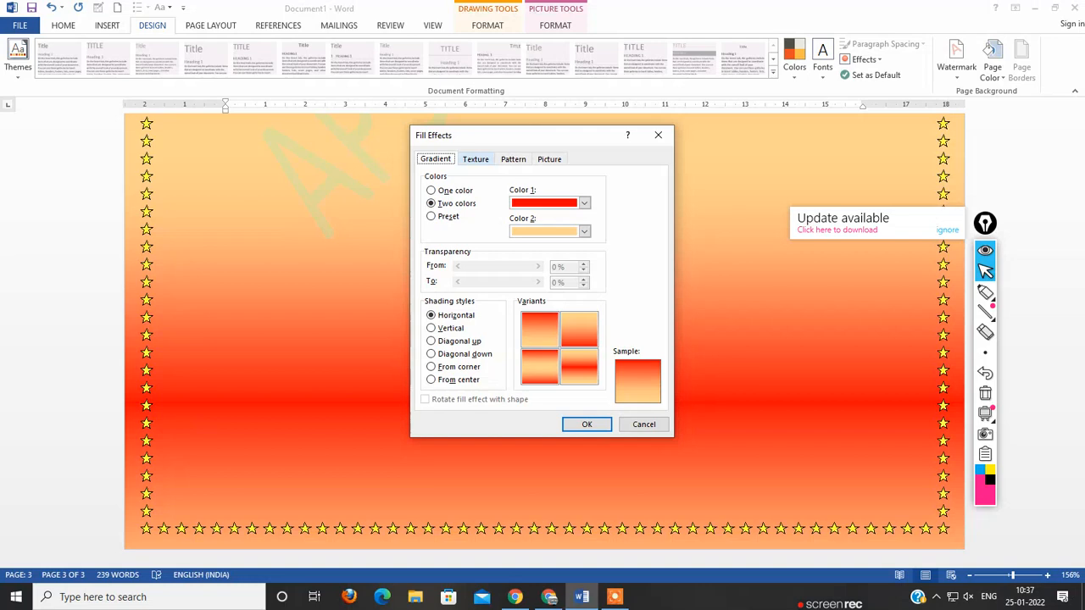
click(586, 424)
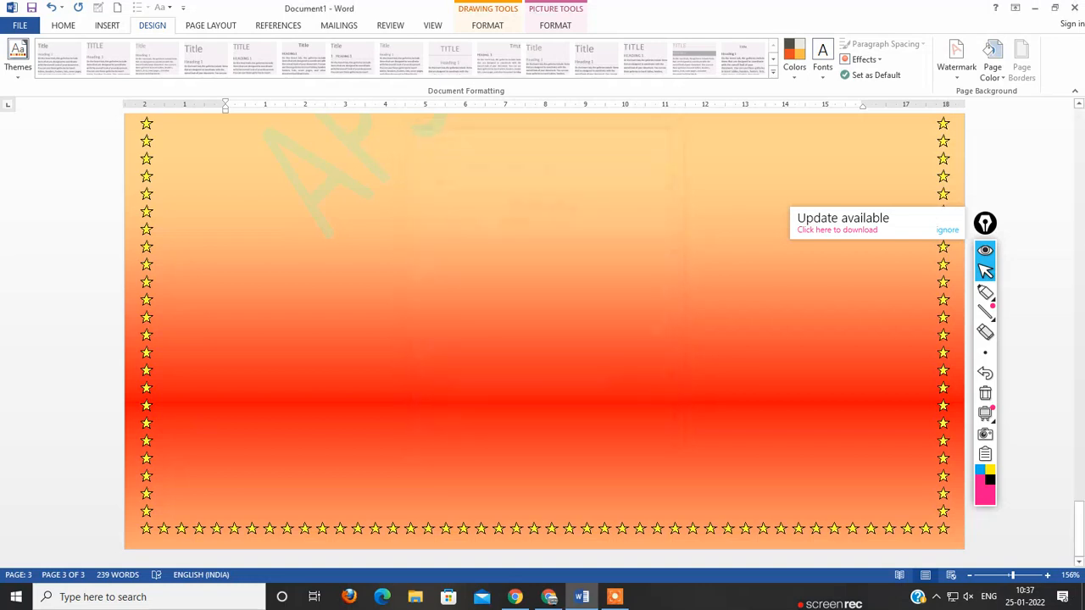
click(992, 61)
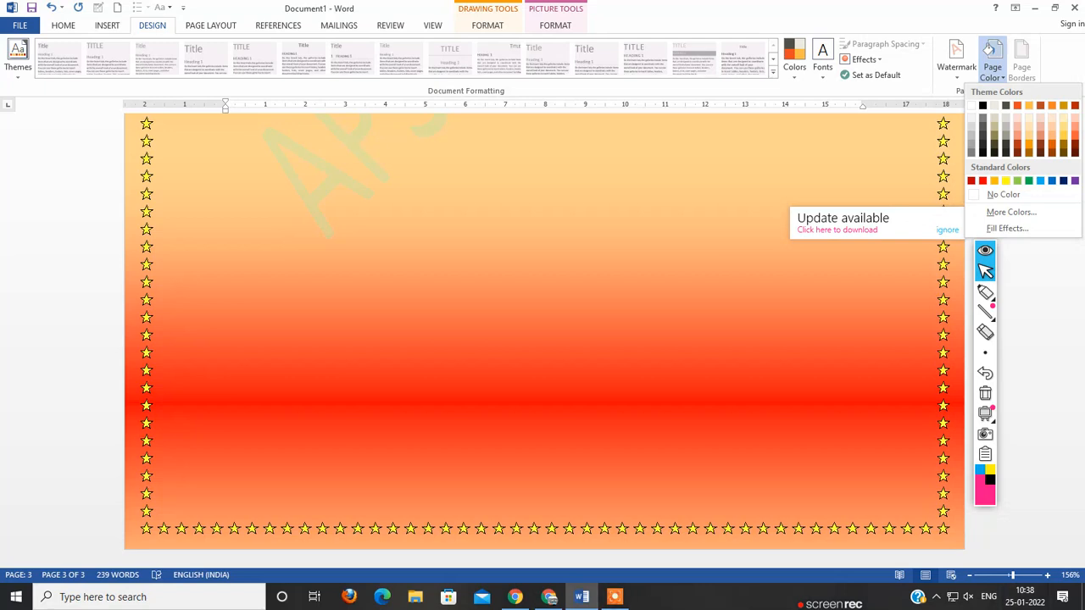
key(Escape)
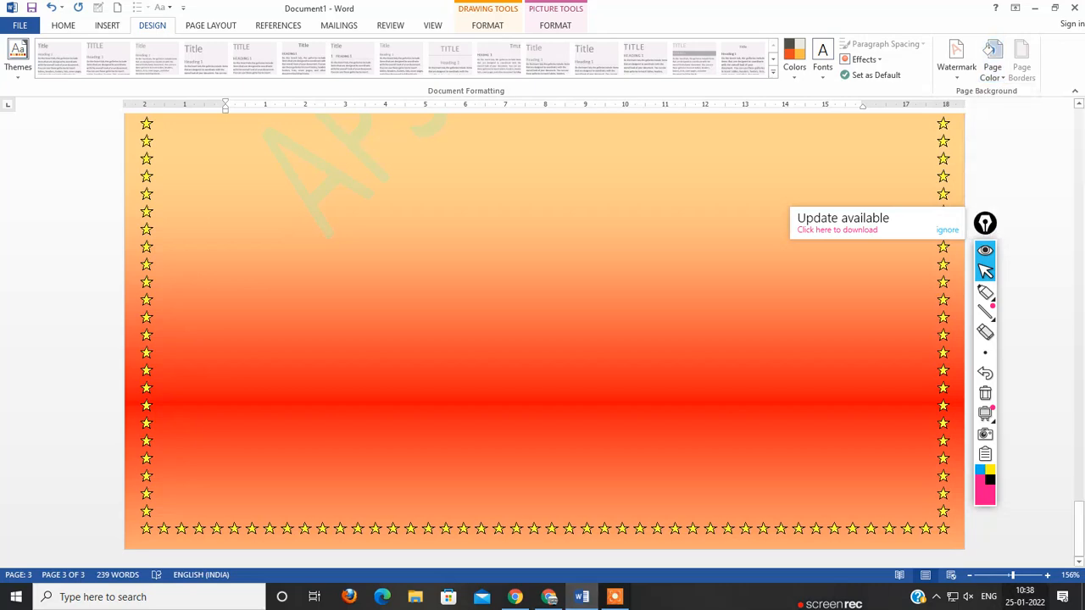
Step: Open the page 3 header for editing and place the cursor in that page's footer
scroll(544, 339, up, 10)
scroll(544, 339, up, 3)
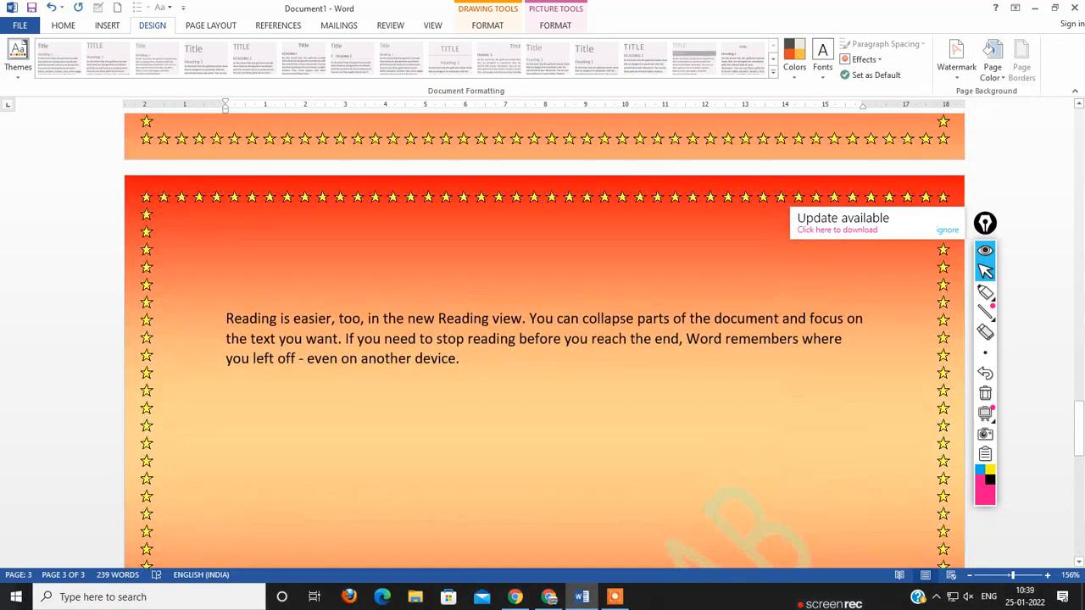
double_click(508, 239)
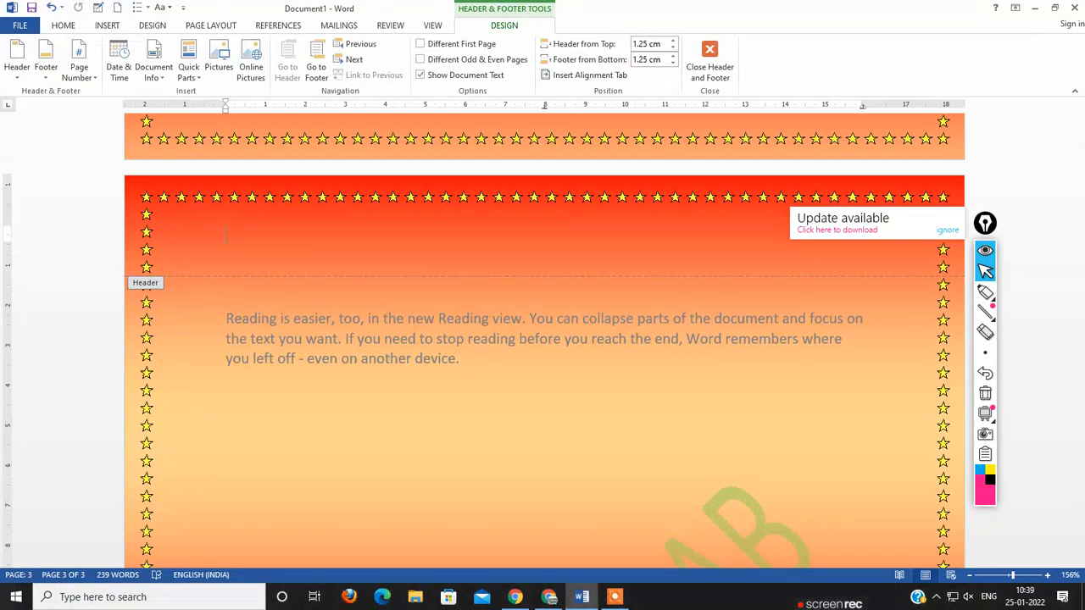
scroll(544, 339, down, 8)
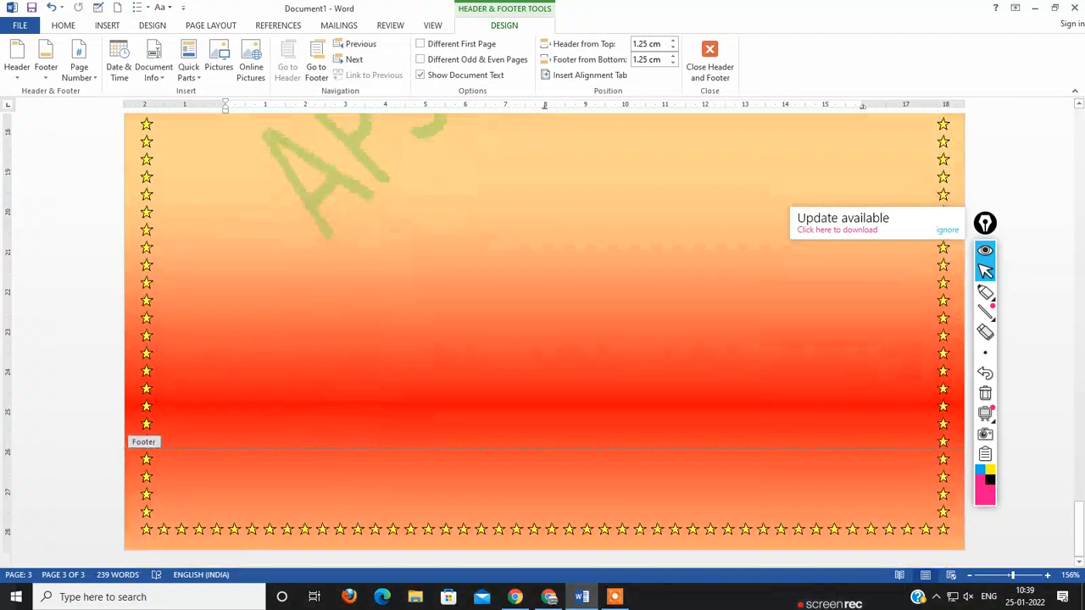
click(226, 494)
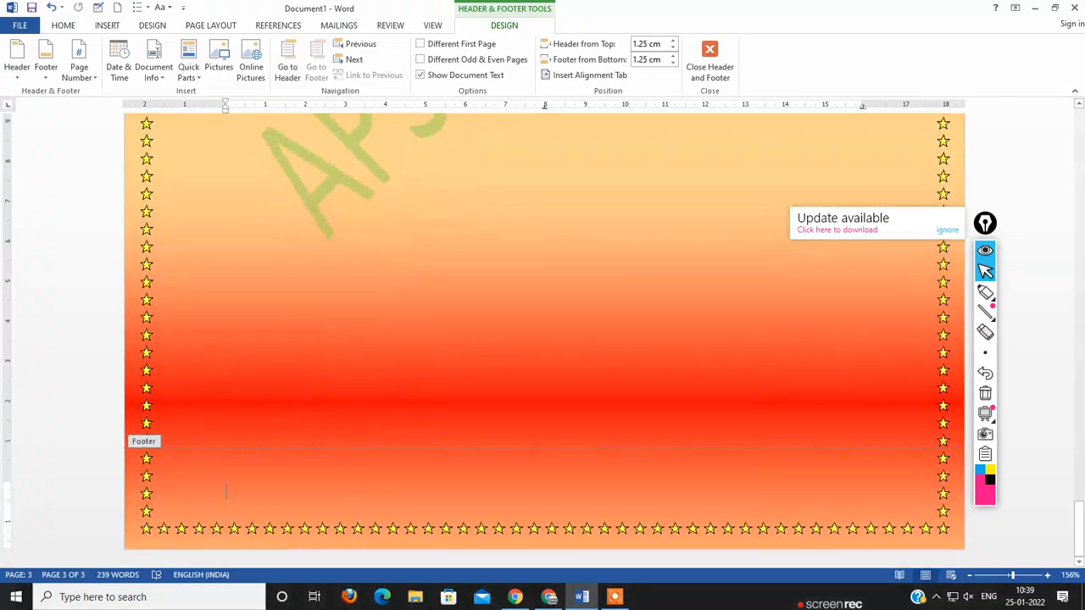
Step: Try out the page 3 footer with the sample text Page, and clear it again
text(P)
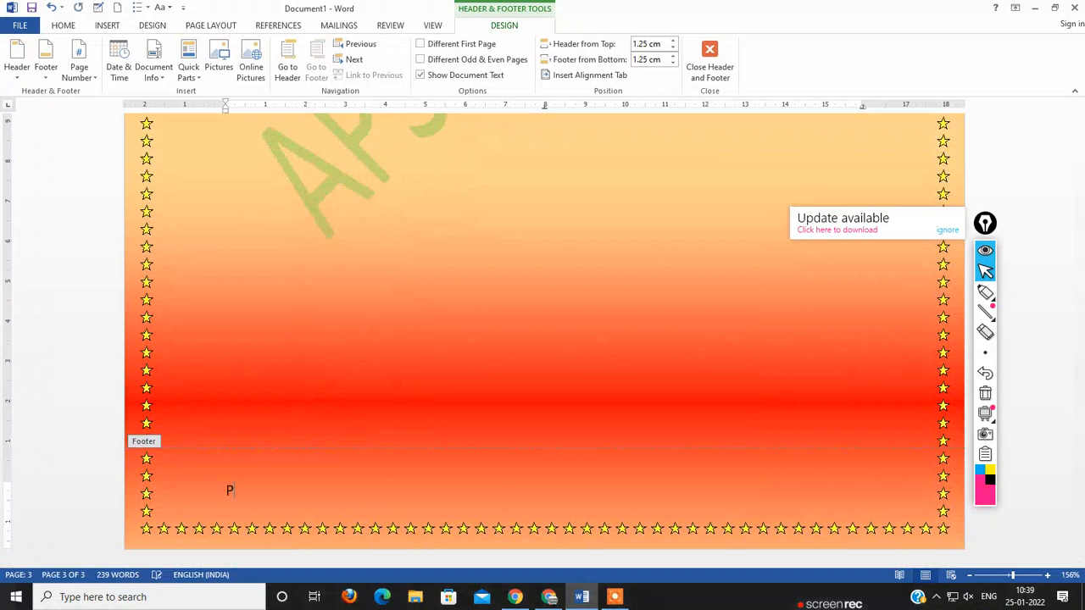
text(age)
key(BackSpace)
key(BackSpace)
key(BackSpace)
key(BackSpace)
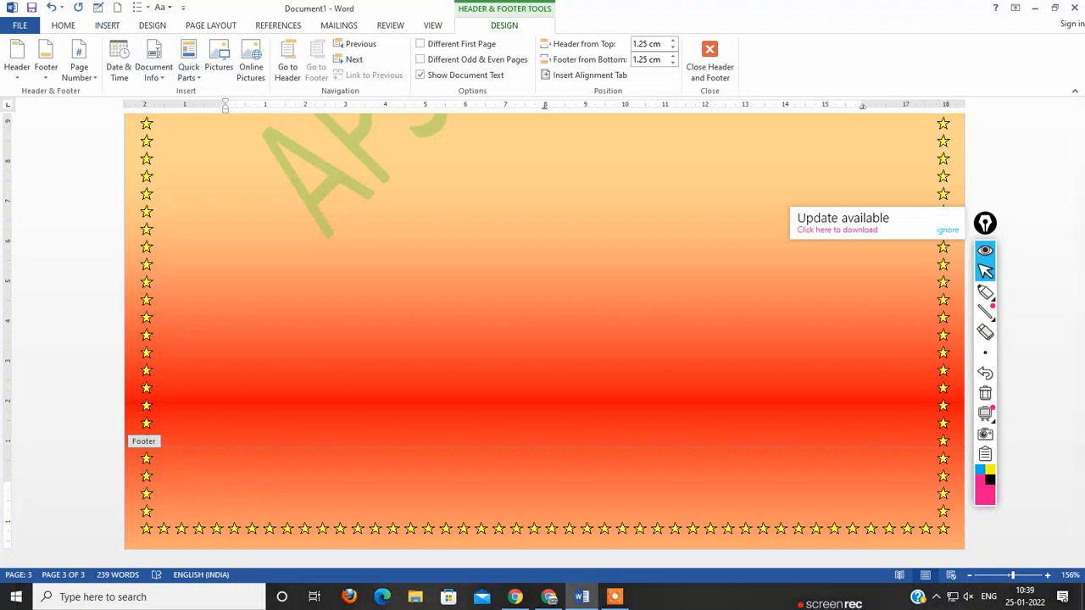
Step: Start inserting an online video at the footer cursor and search YouTube for Internet History
click(107, 24)
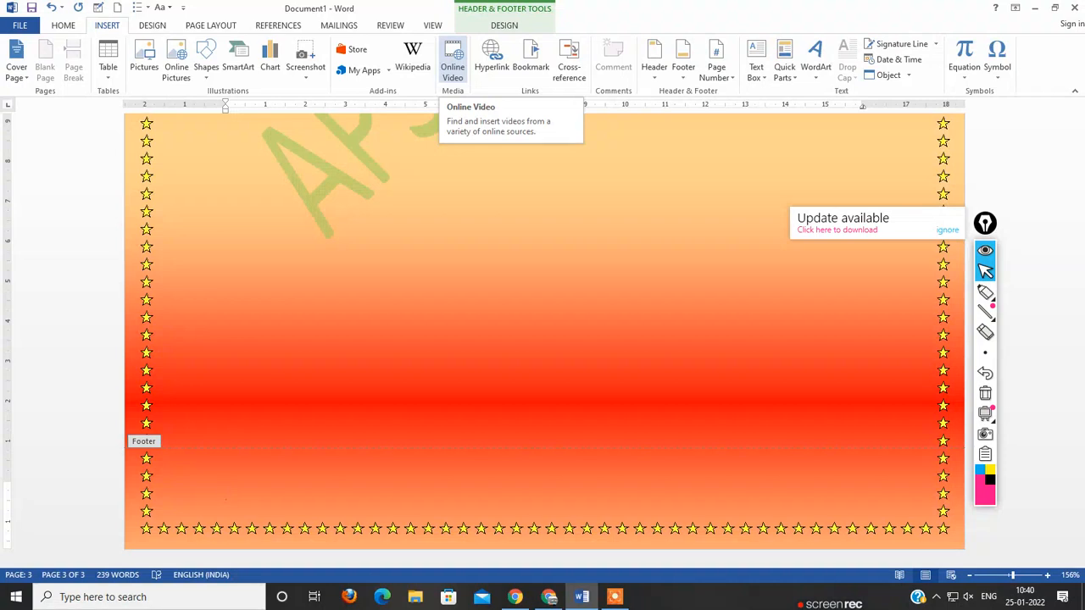
click(452, 64)
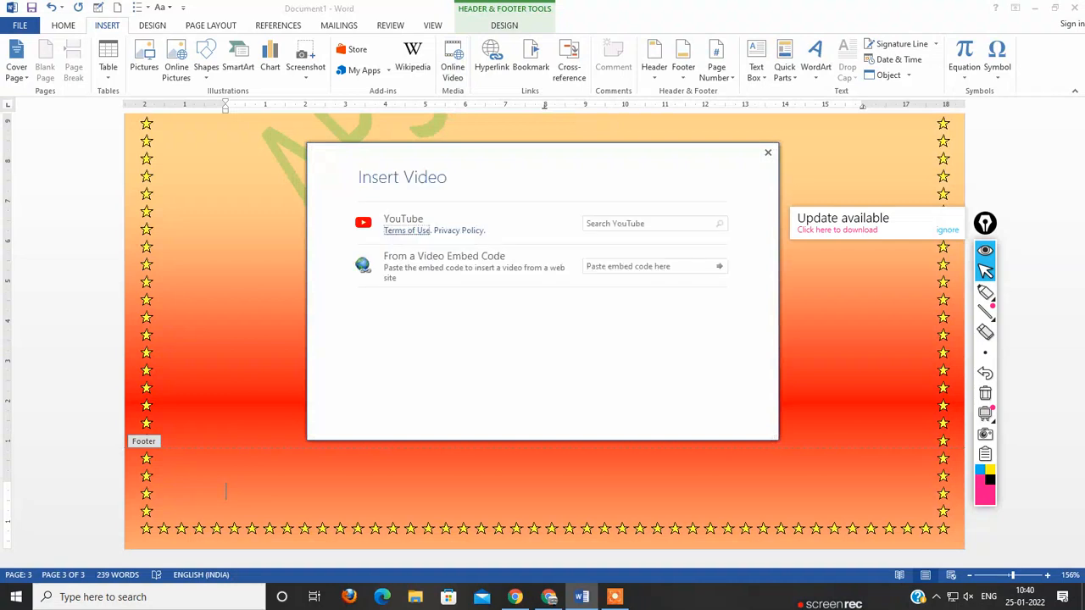
click(649, 223)
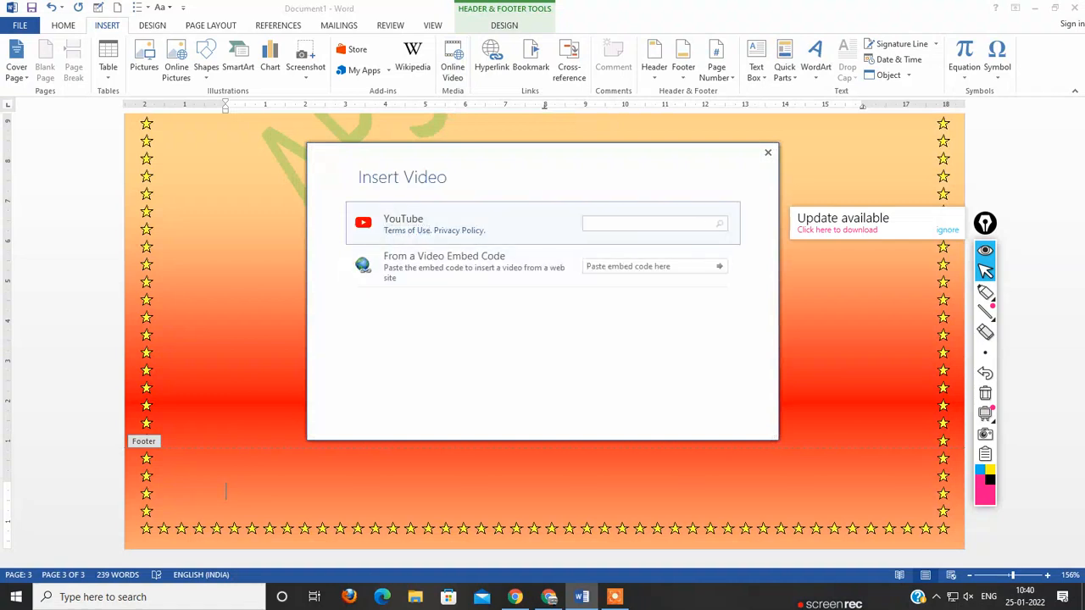
text(Internet History)
key(Return)
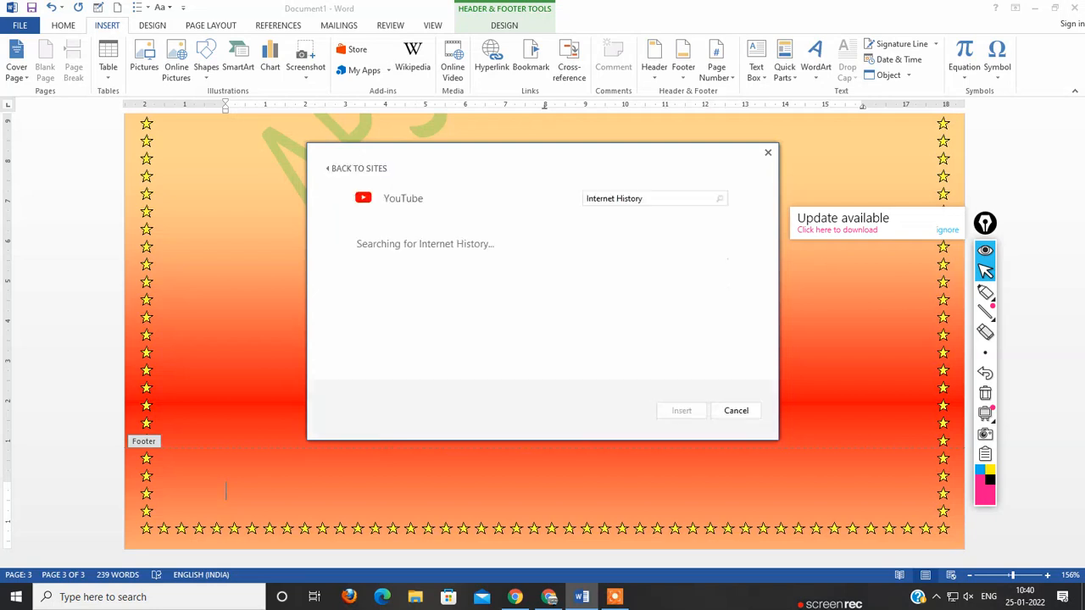